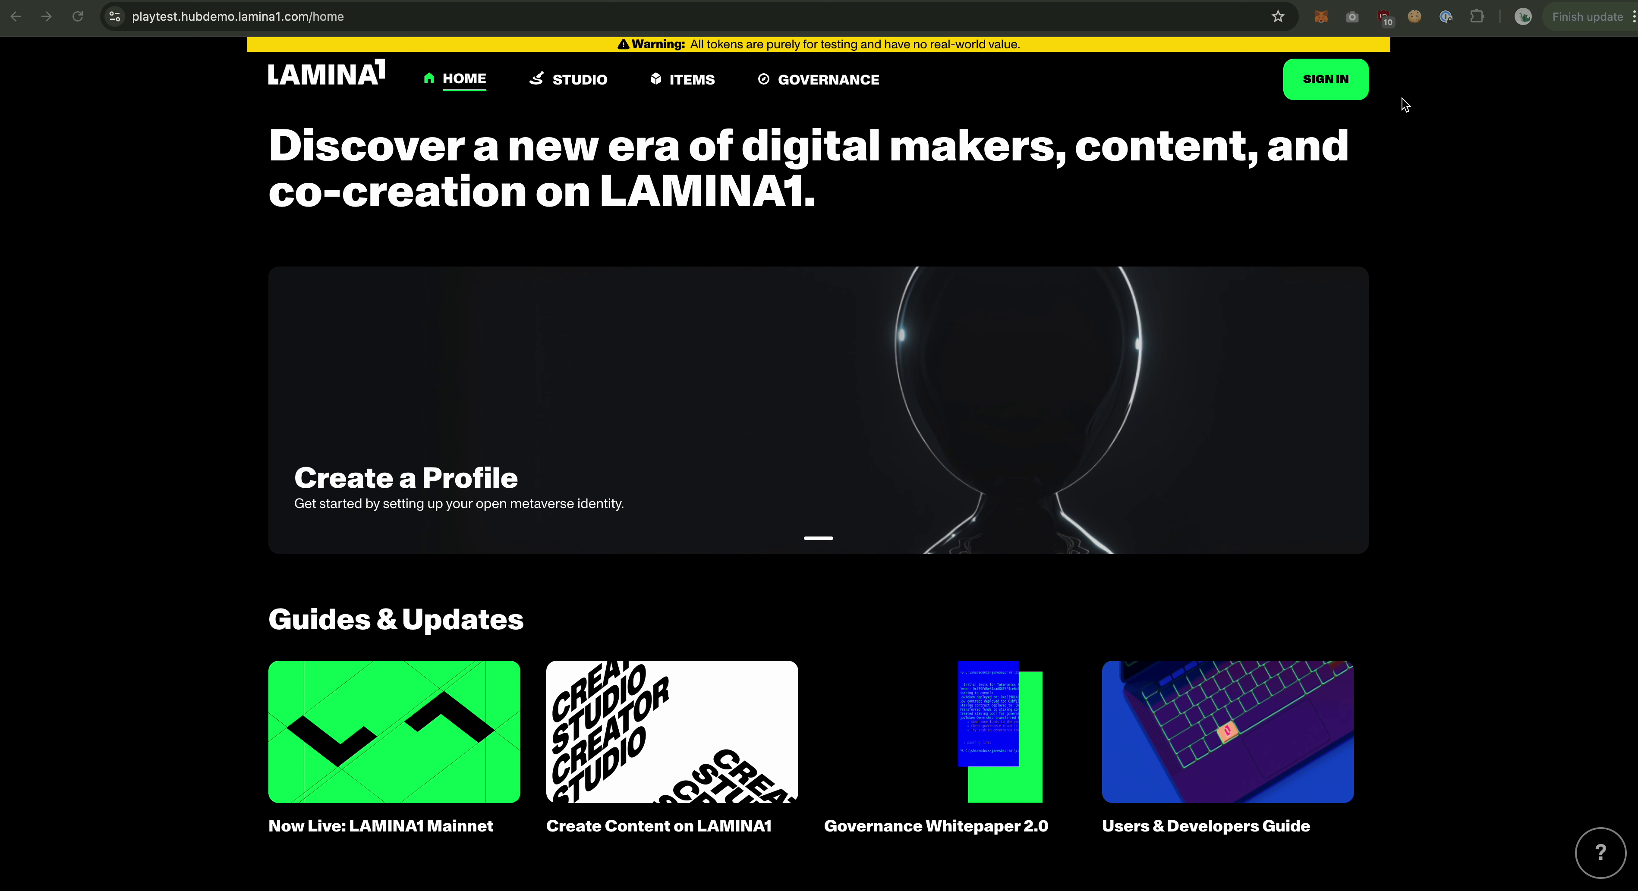
Step: Sign in to the playtest hub with Discord through Web3Auth, reaching a 900.00 L1 balance
left_click(1340, 92)
left_click(1340, 92)
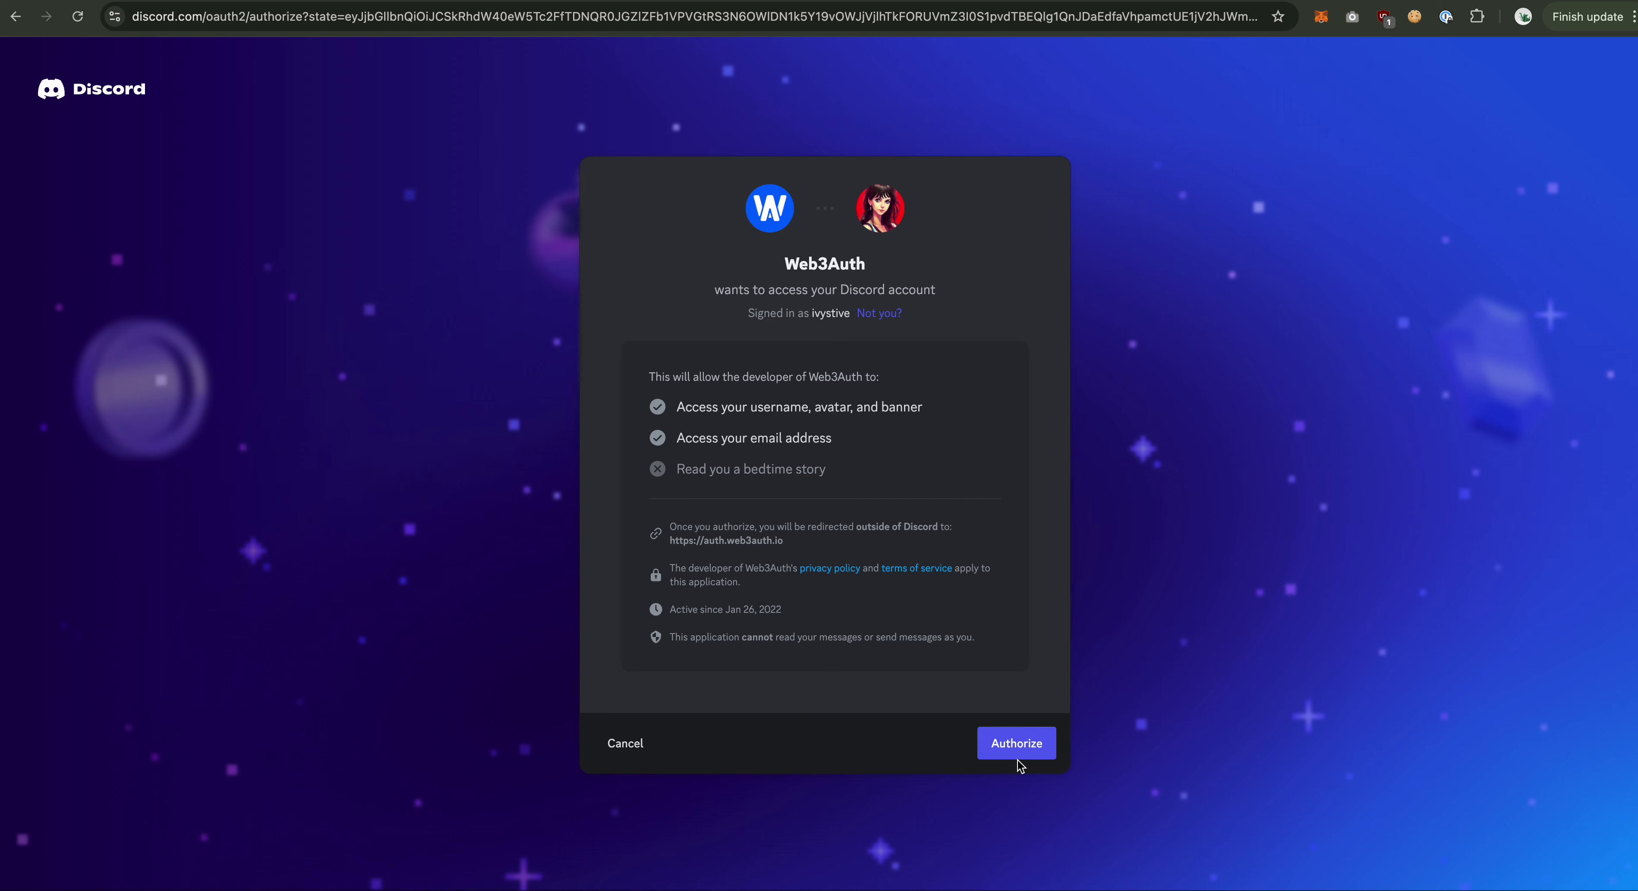
left_click(1017, 753)
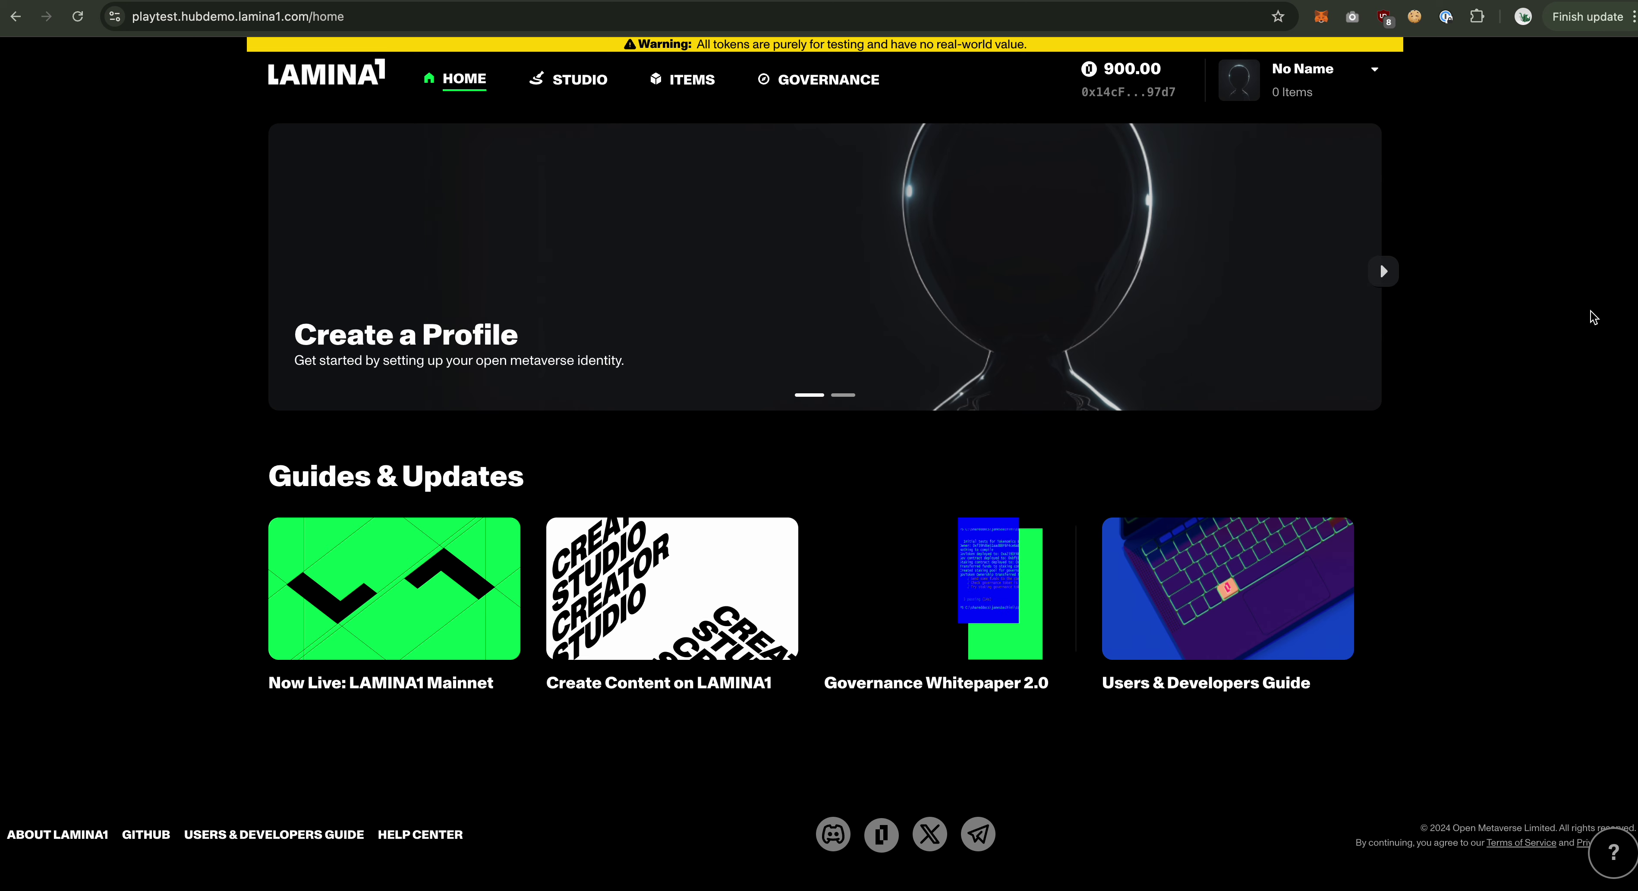
Step: Expand the wallet and check the 900.00 L1, 1.00K LL1 and 93.17 TUSD balances
left_click(1162, 103)
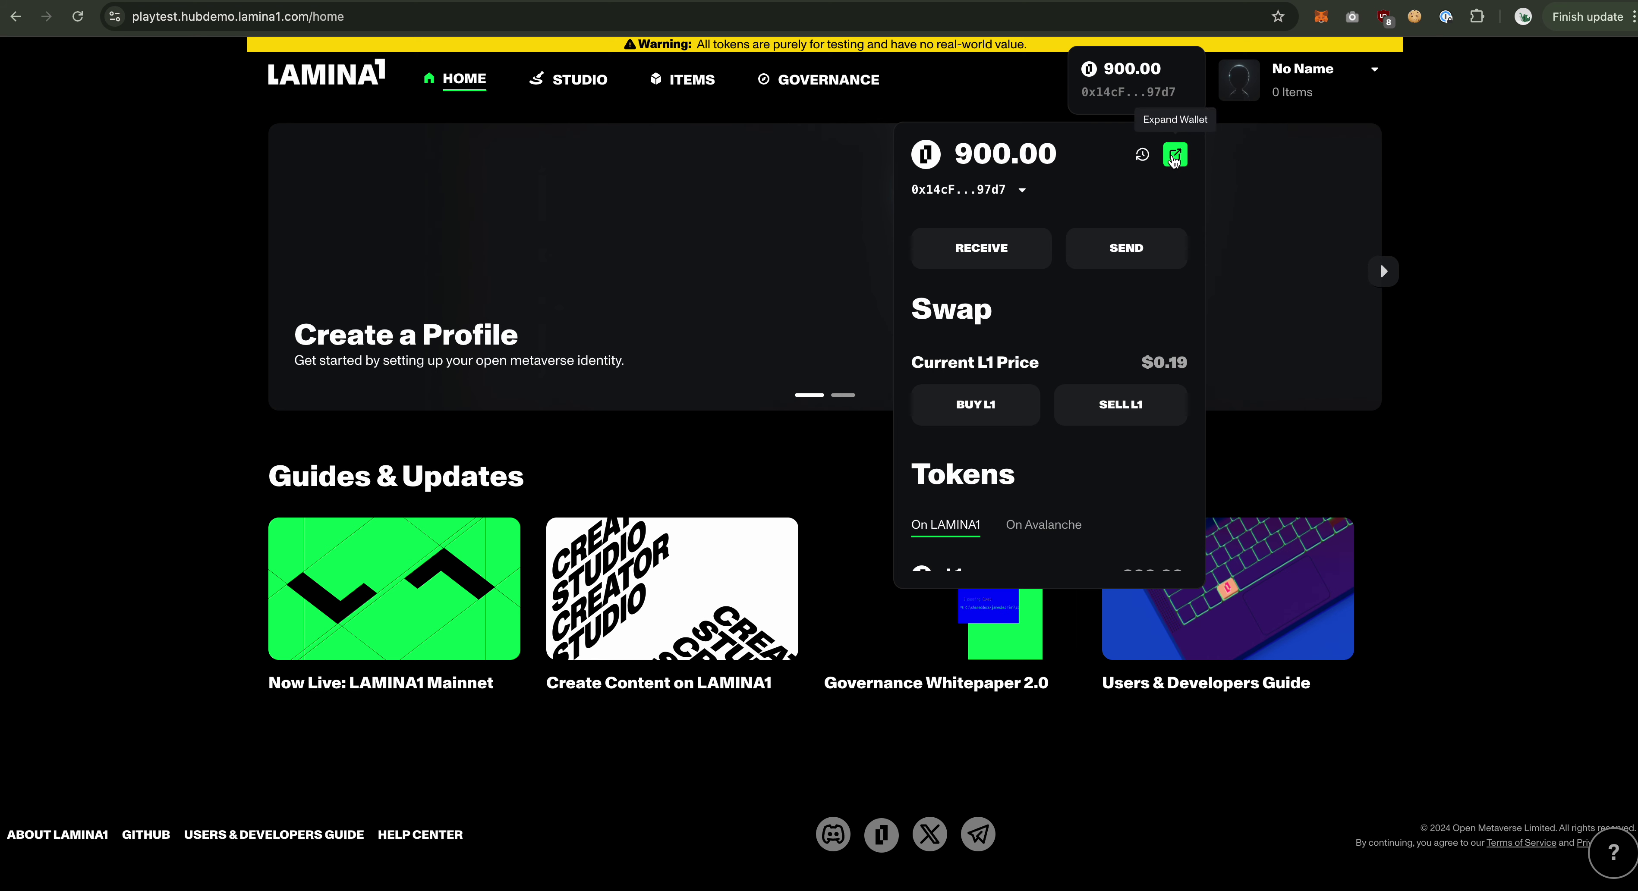
left_click(1174, 157)
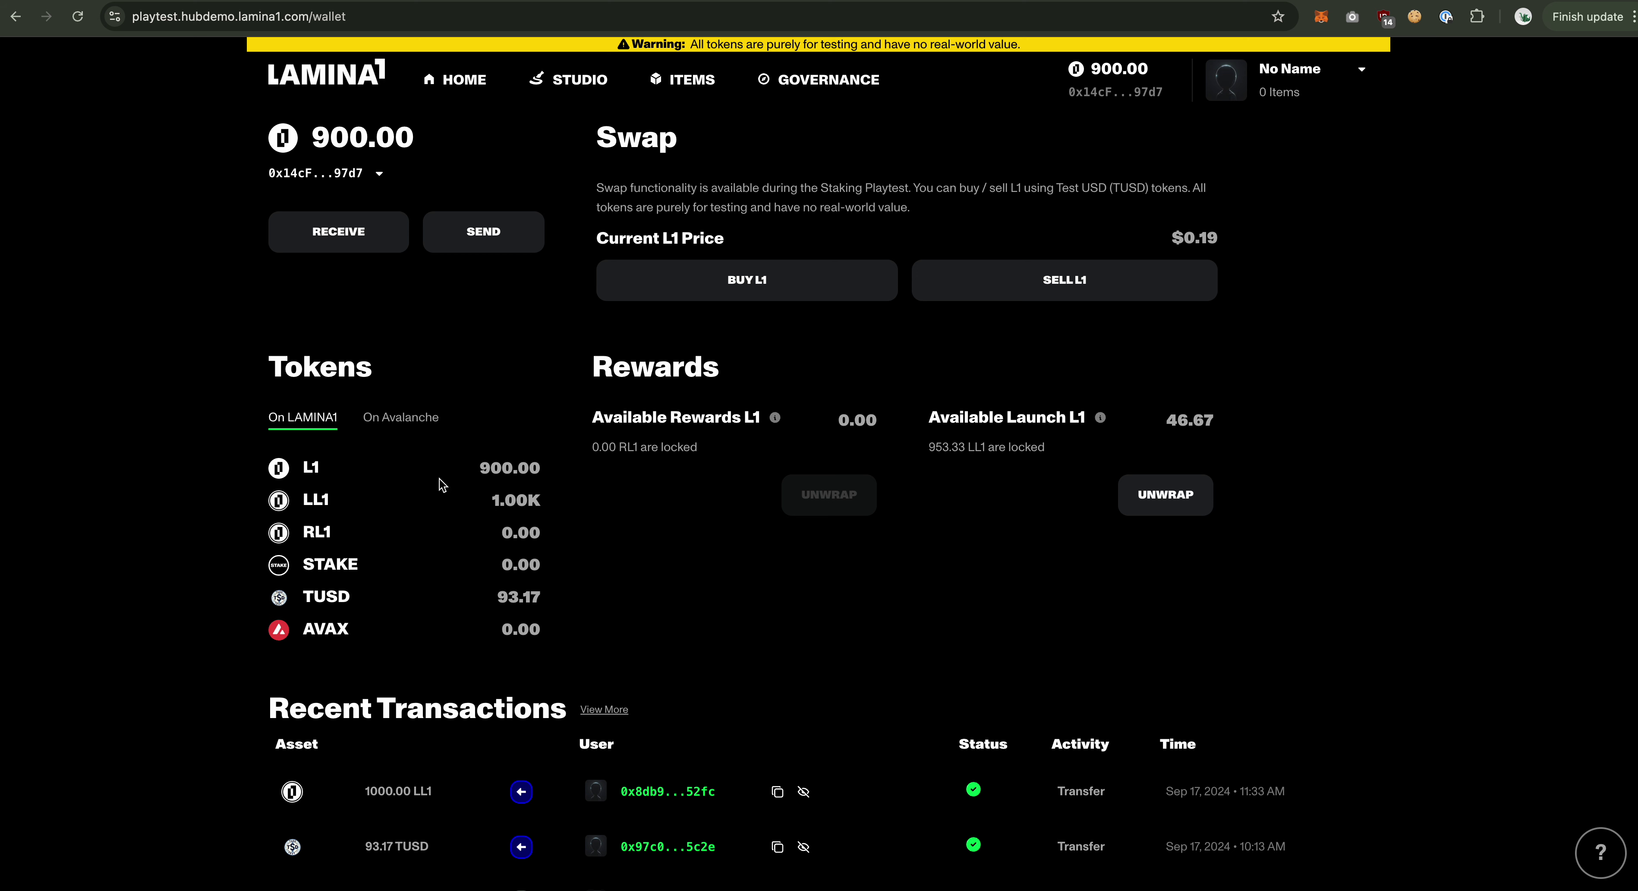
left_click_drag(475, 470, 566, 487)
left_click(580, 496)
left_click_drag(461, 511, 566, 518)
left_click(565, 518)
left_click_drag(487, 611, 559, 608)
left_click(558, 608)
left_click_drag(552, 605, 491, 598)
left_click(489, 595)
Step: Open the Governance page and let the rewards cycle, 50/50 pool chart and supply figures load
left_click(830, 89)
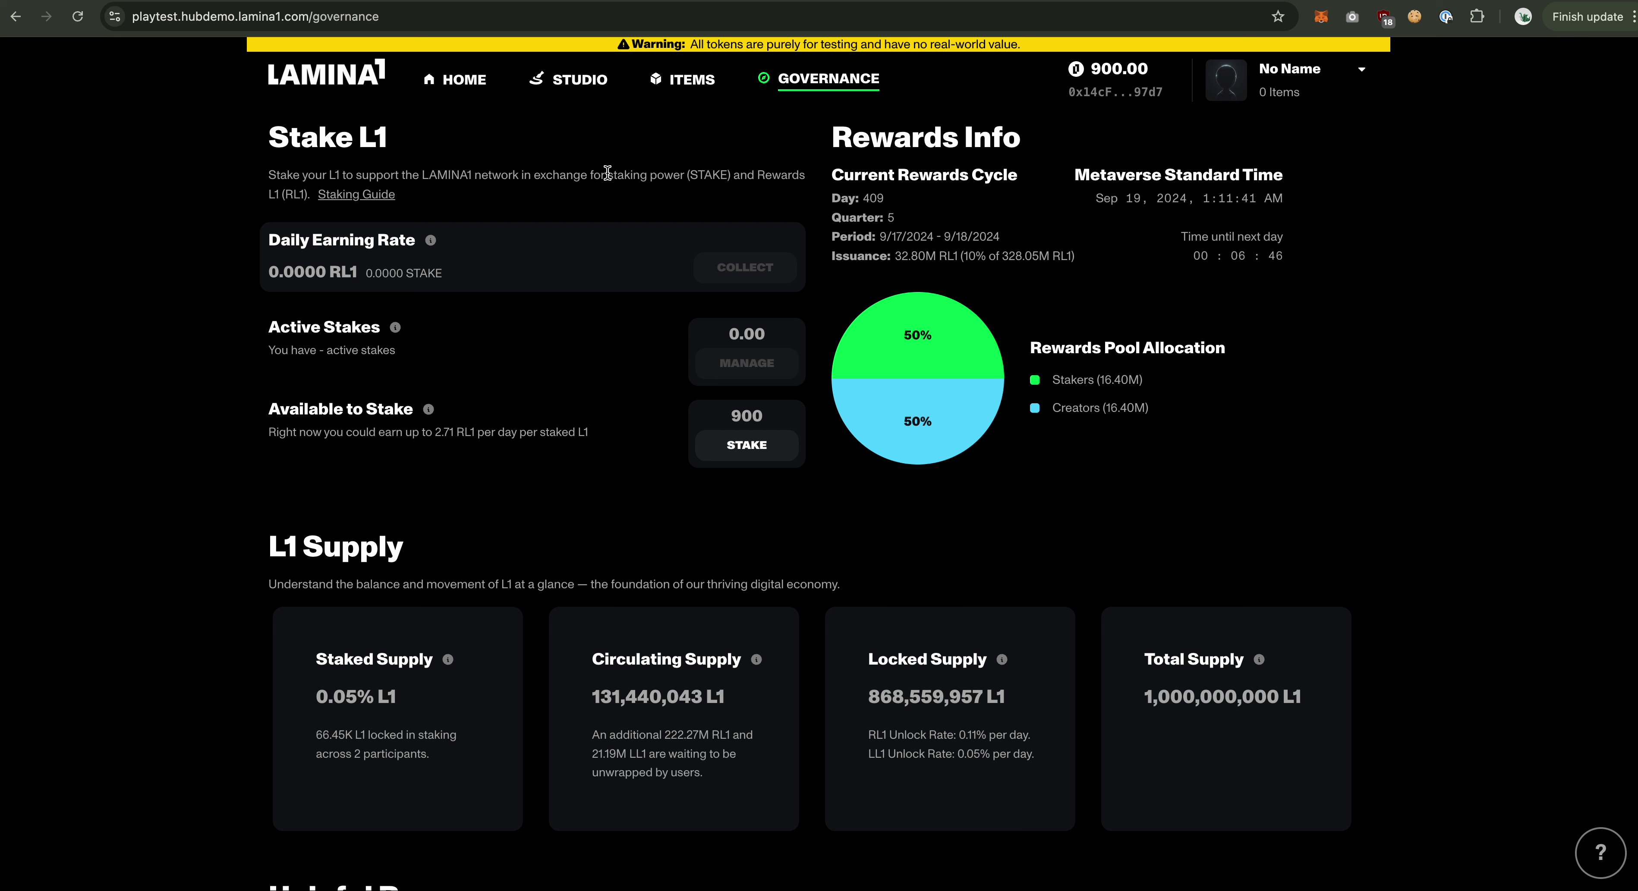
Step: Skim the LAMINA1 Staking Guide (Playtest #2 Edition) on Medium, then return to Governance
left_click(375, 196)
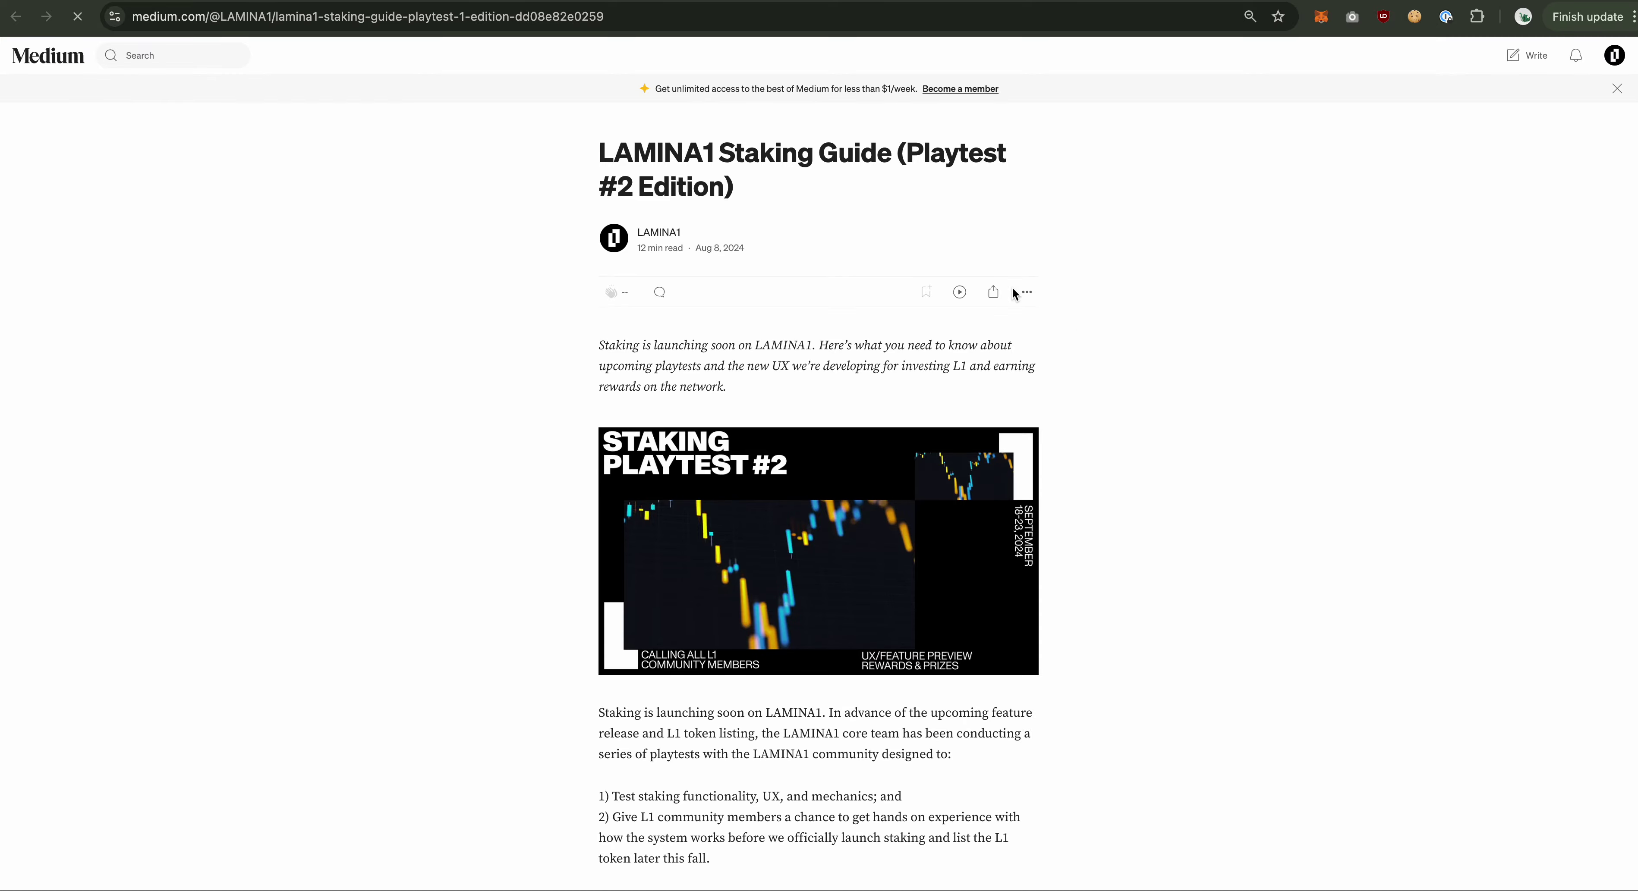
scroll(1109, 505, "down", 20)
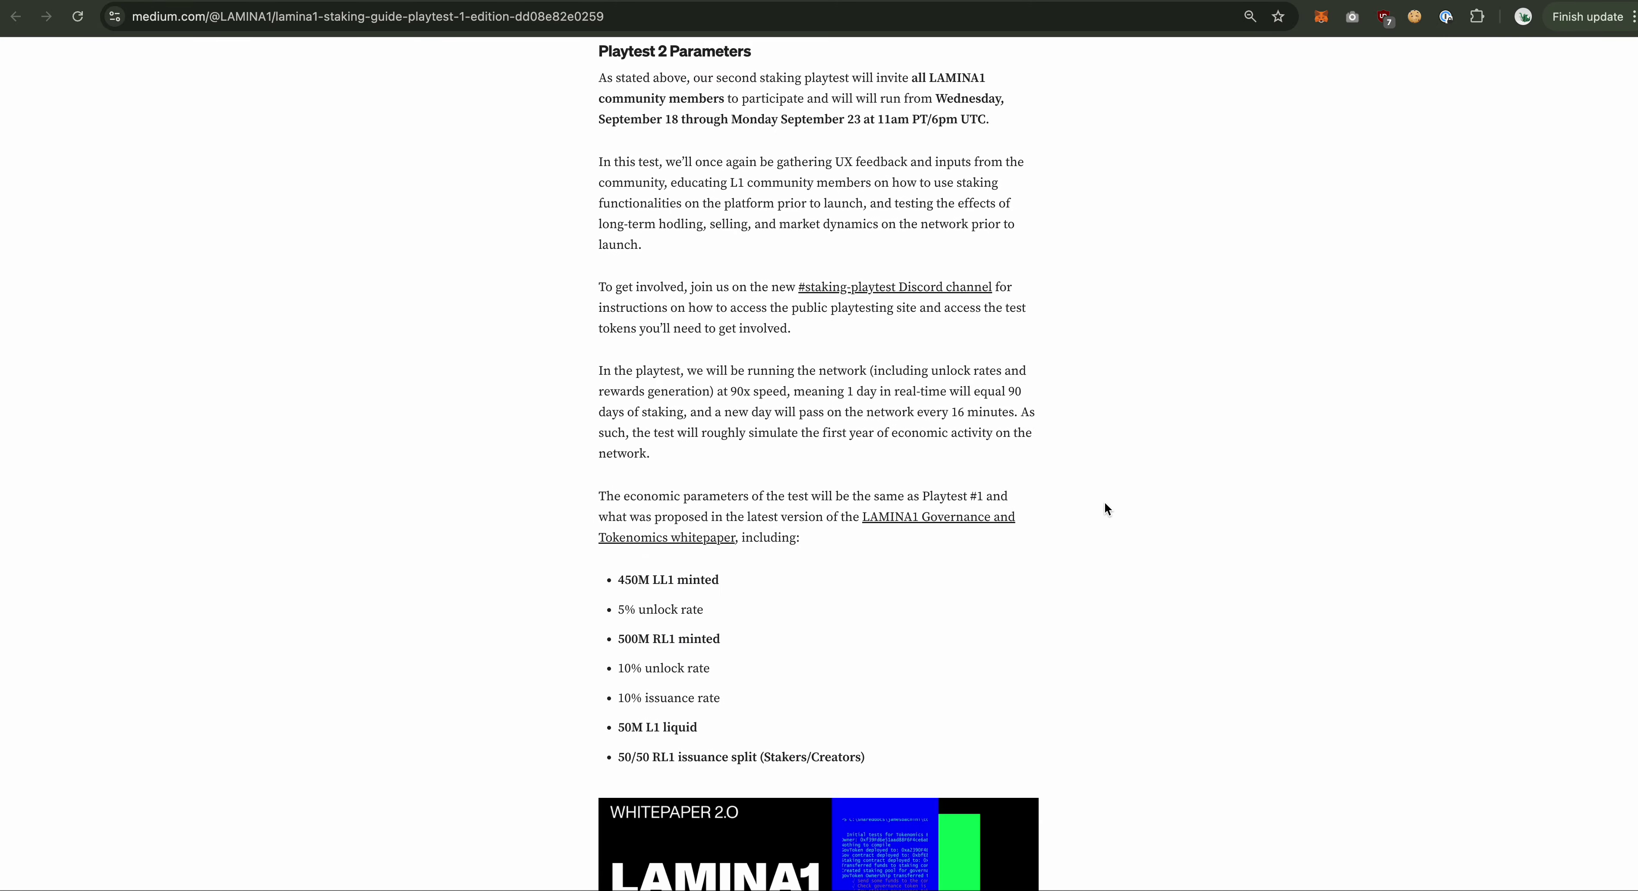
scroll(1103, 509, "down", 20)
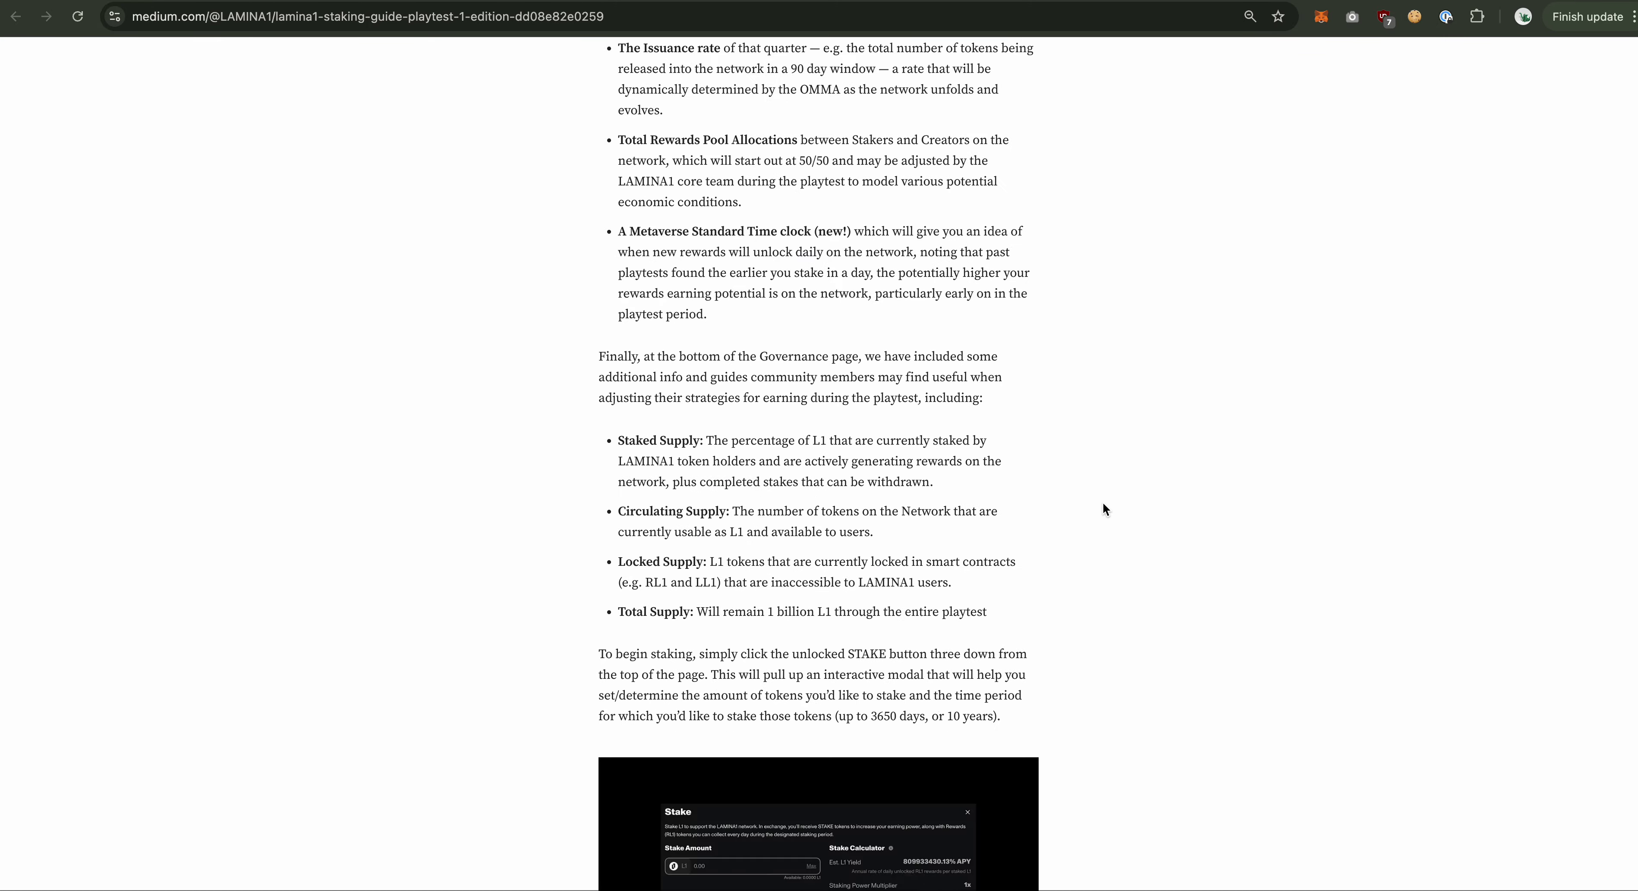
scroll(1102, 503, "up", 20)
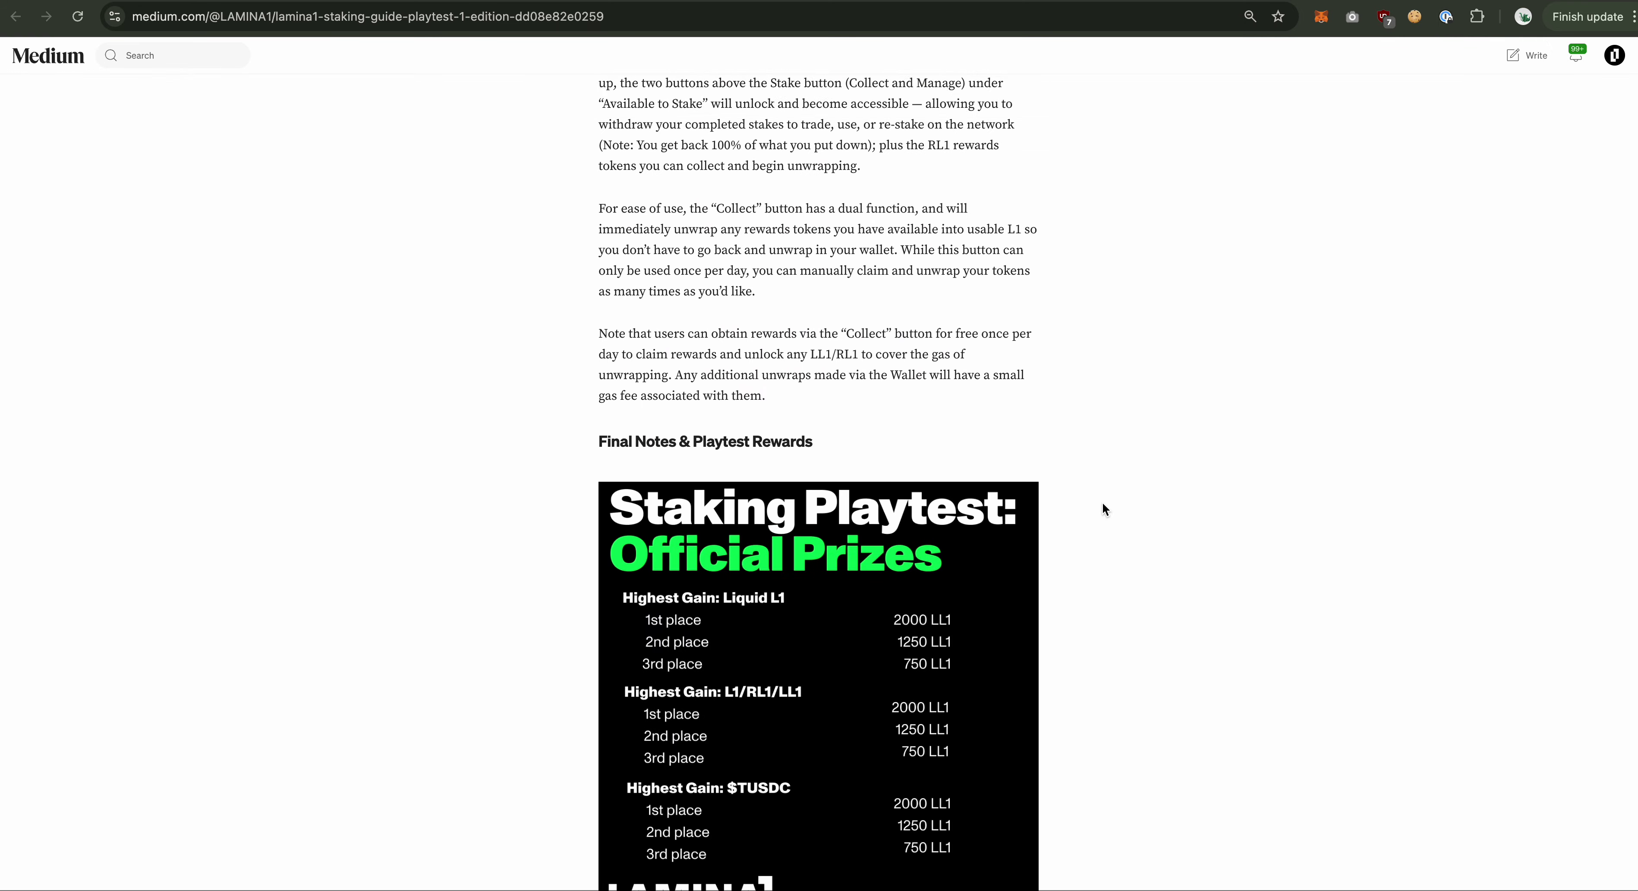
scroll(1103, 509, "up", 10)
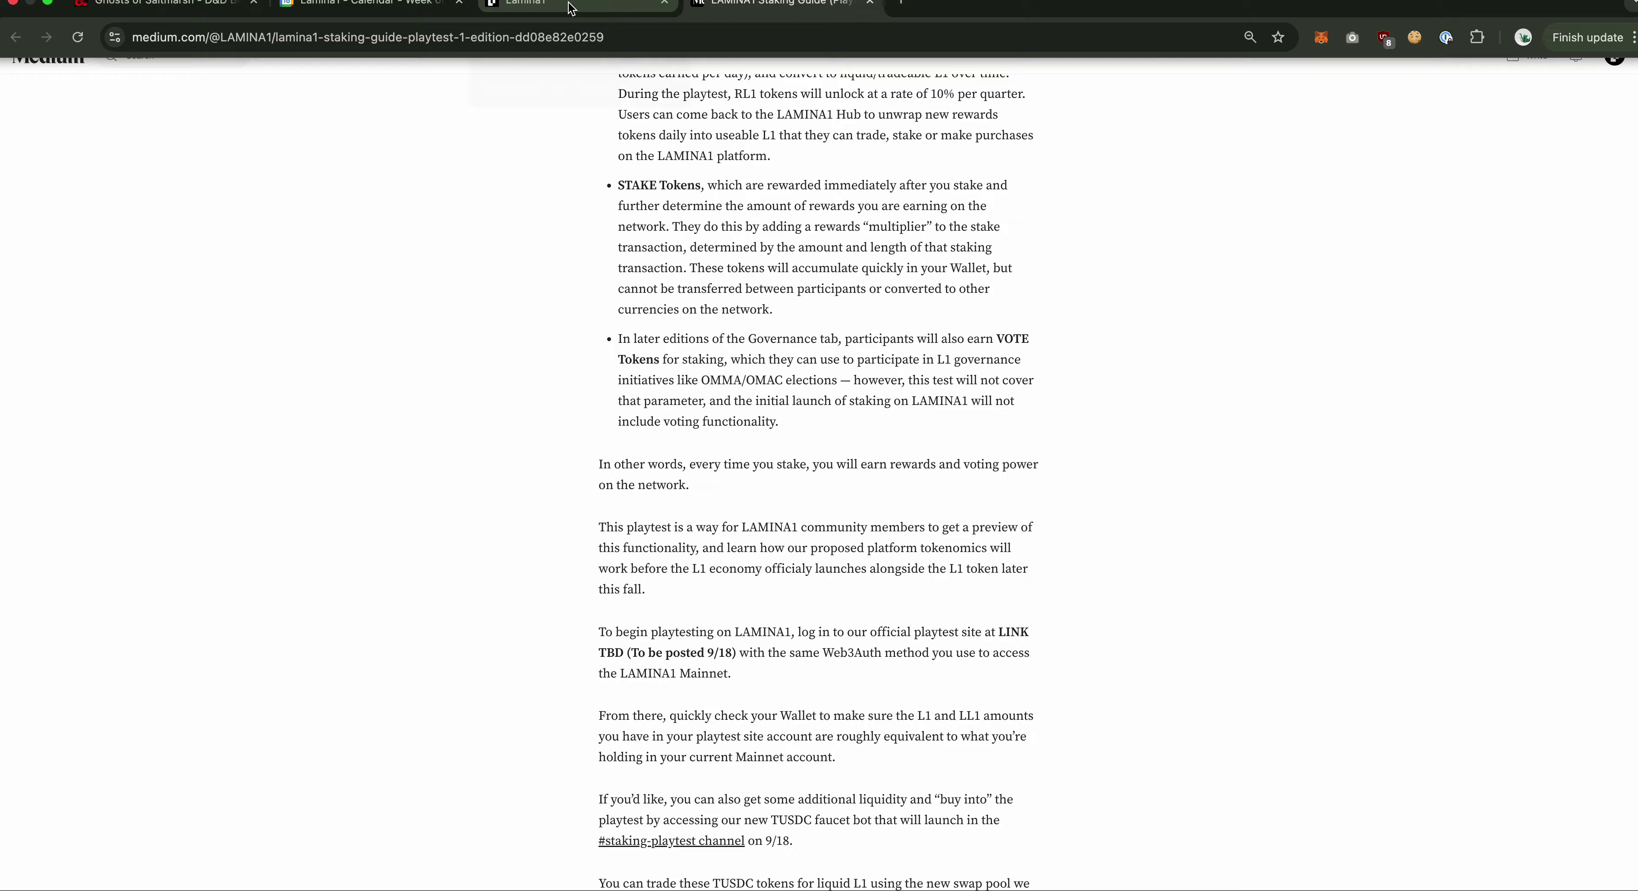
left_click(573, 12)
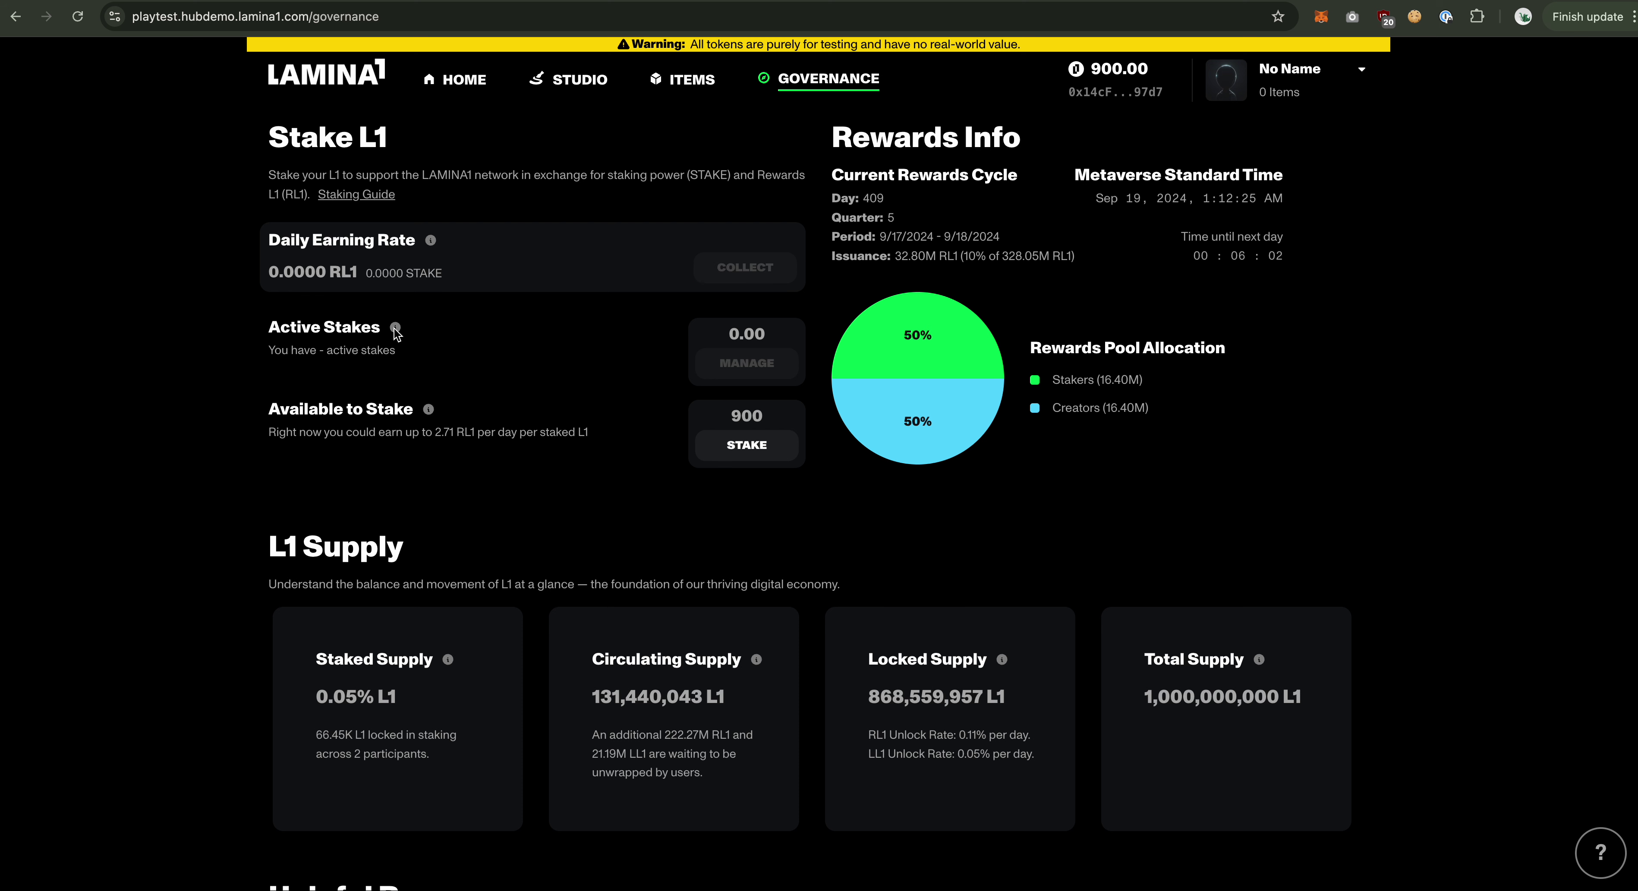
mouse_move(396, 330)
left_click_drag(436, 439, 474, 447)
left_click(476, 444)
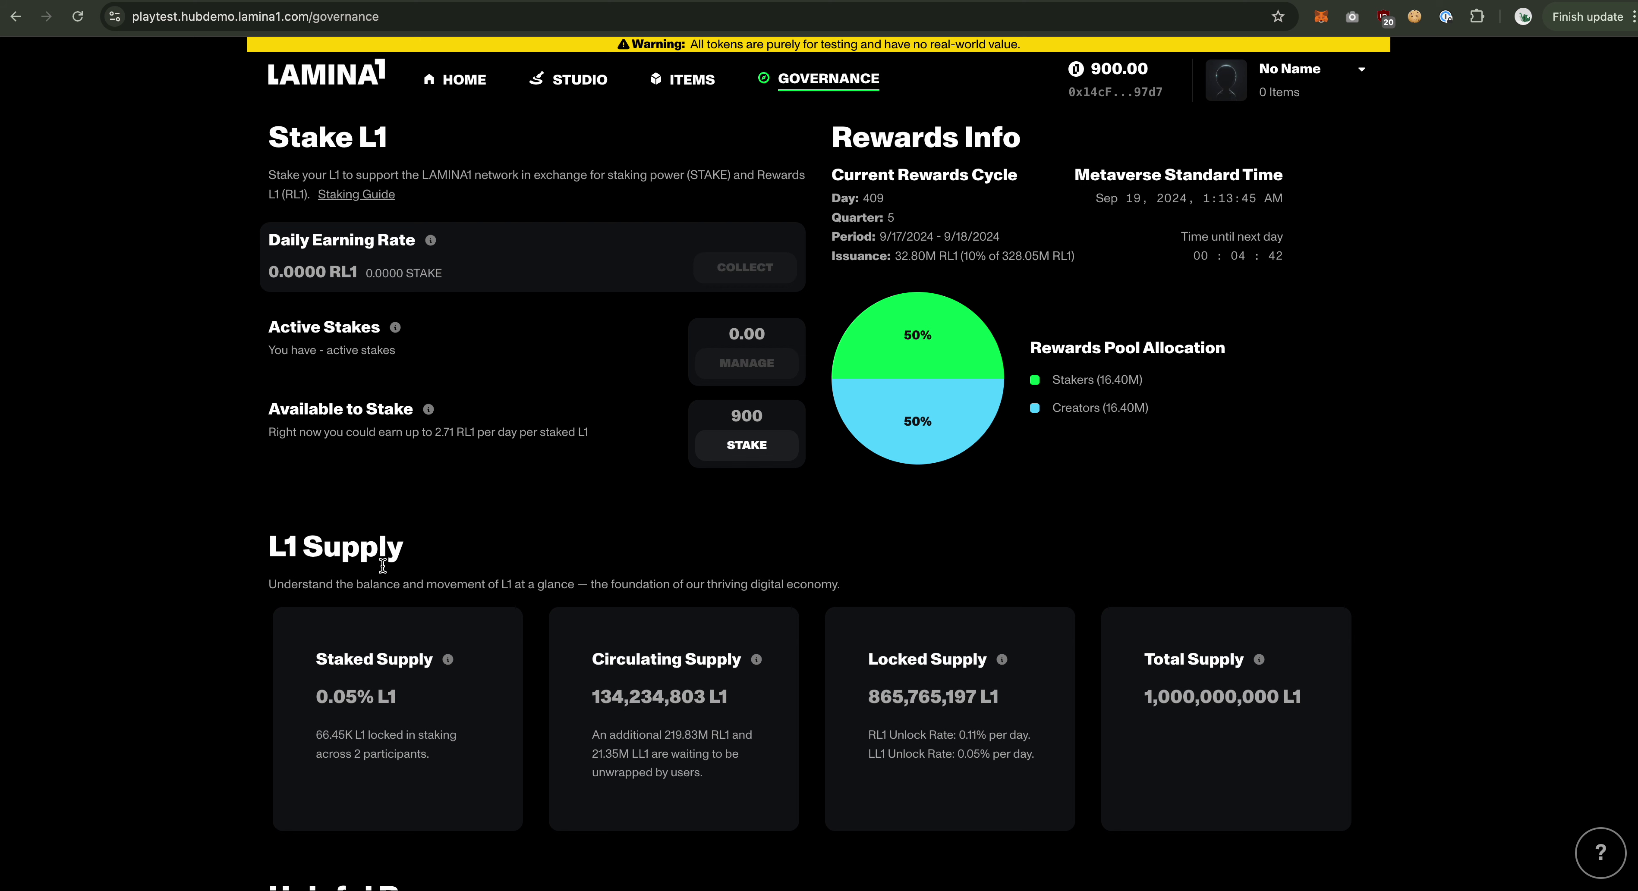
Step: Scroll to the L1 Supply cards and check the circulating supply figure and its description
scroll(383, 565, "down", 1)
scroll(383, 566, "down", 2)
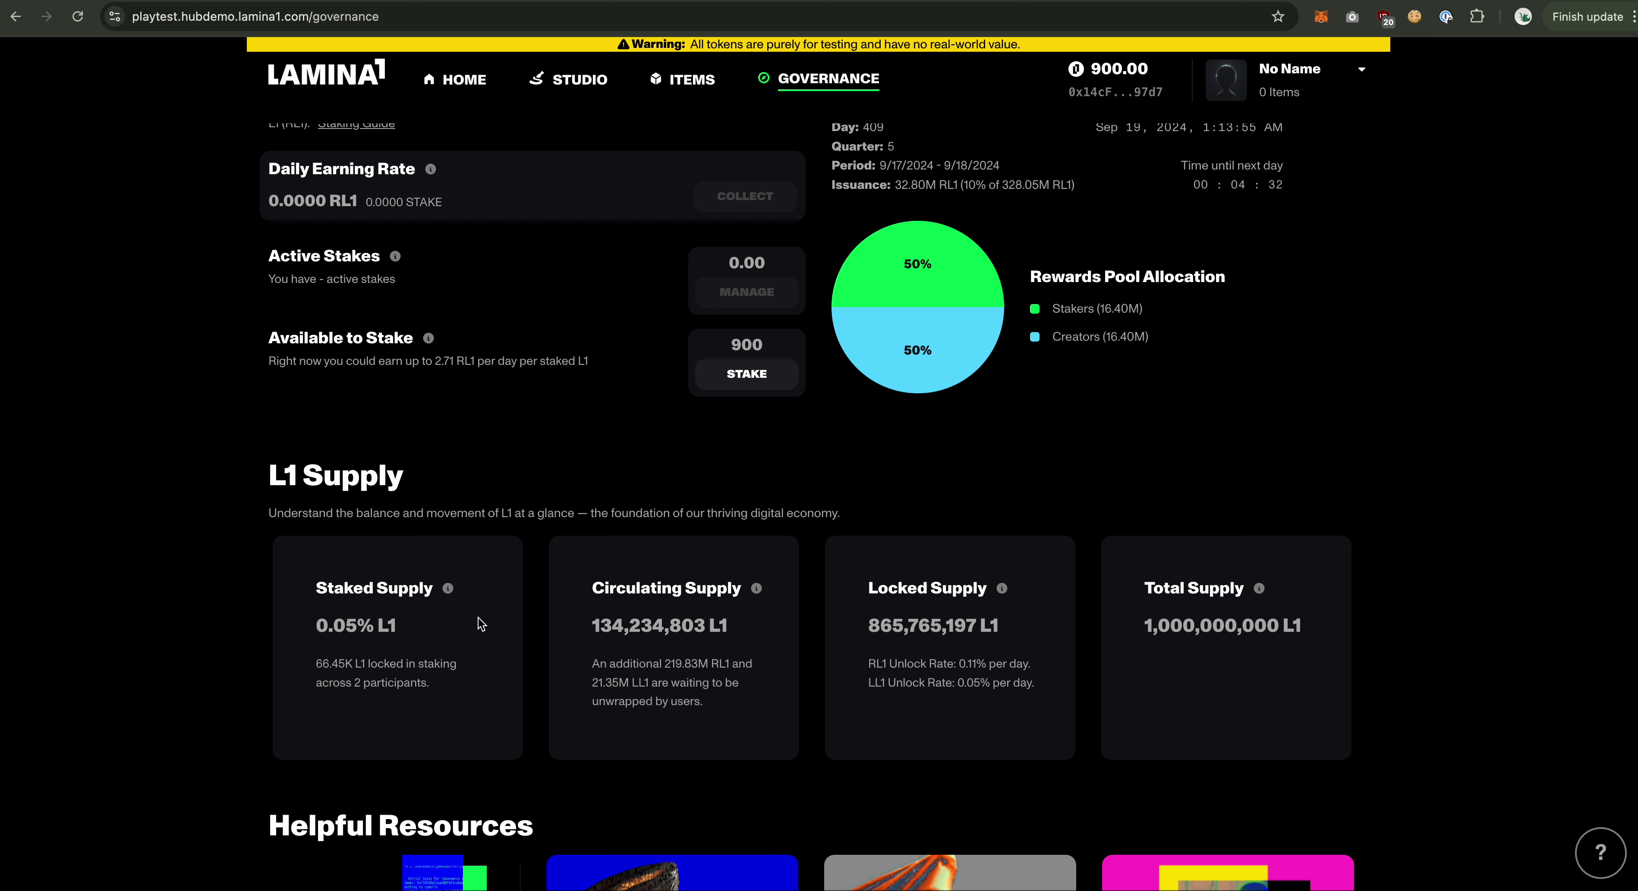
scroll(470, 629, "down", 1)
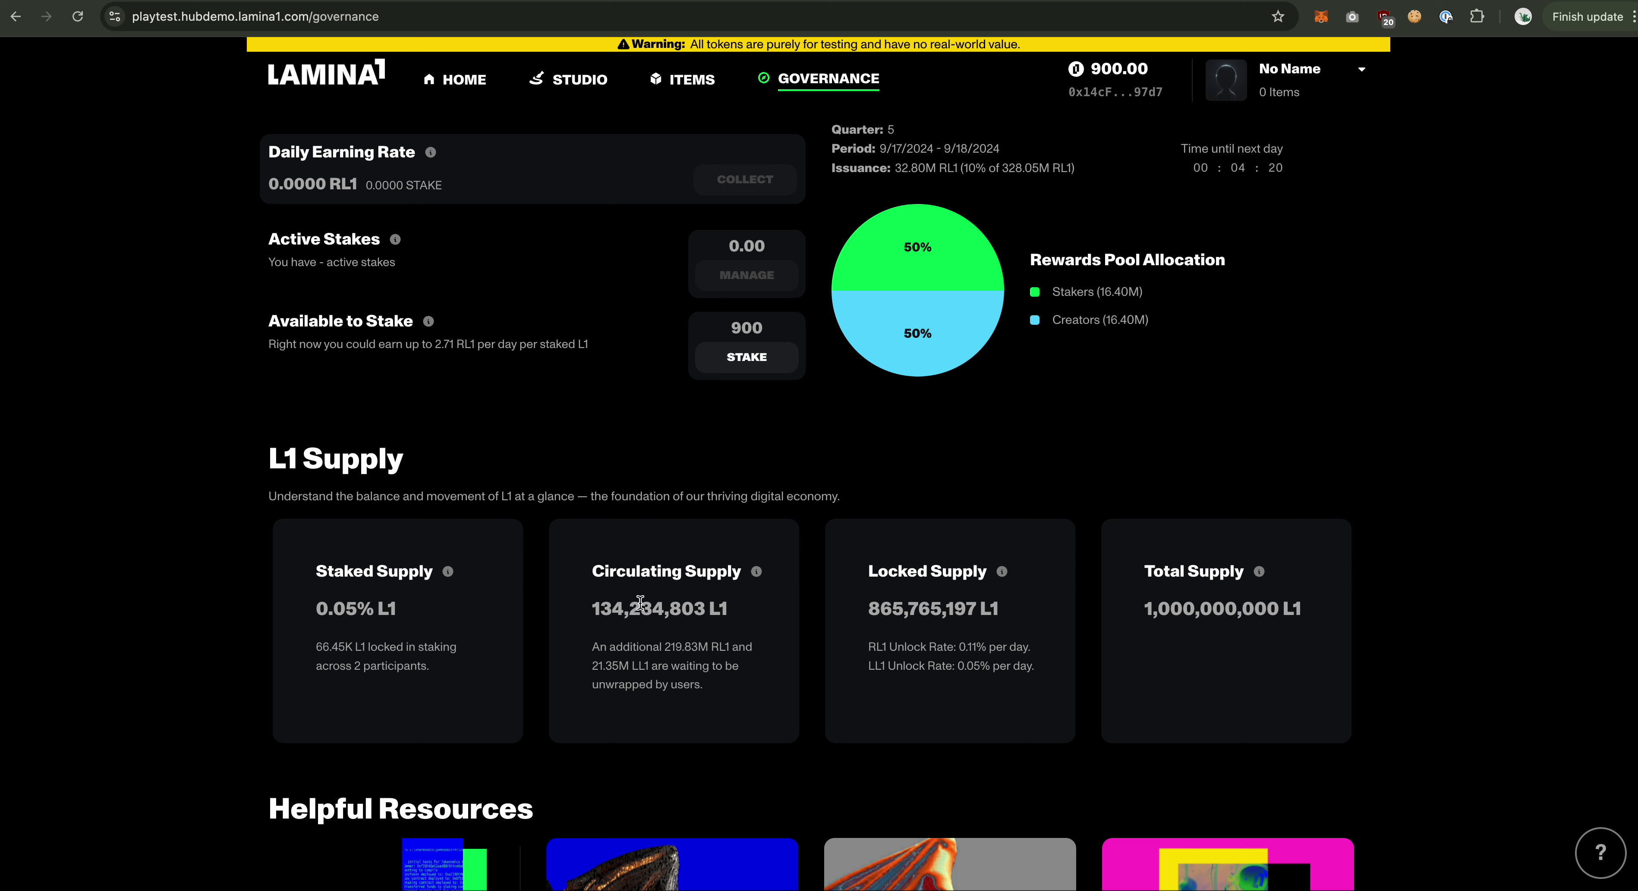
mouse_move(758, 576)
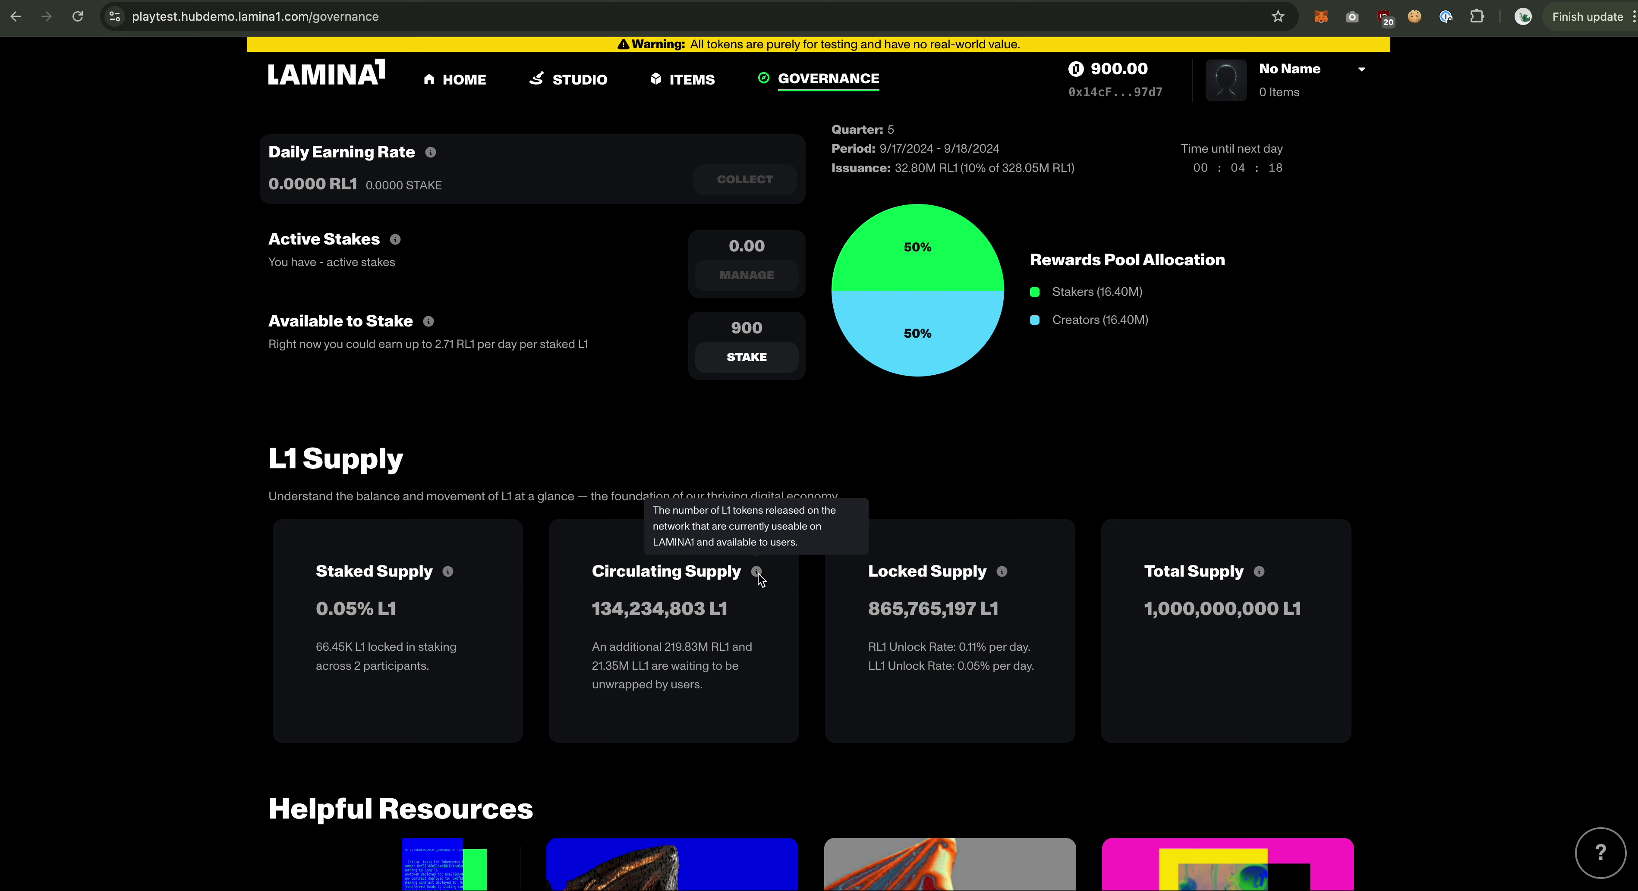
triple_click(747, 614)
left_click(792, 757)
left_click_drag(713, 685, 598, 653)
left_click(726, 691)
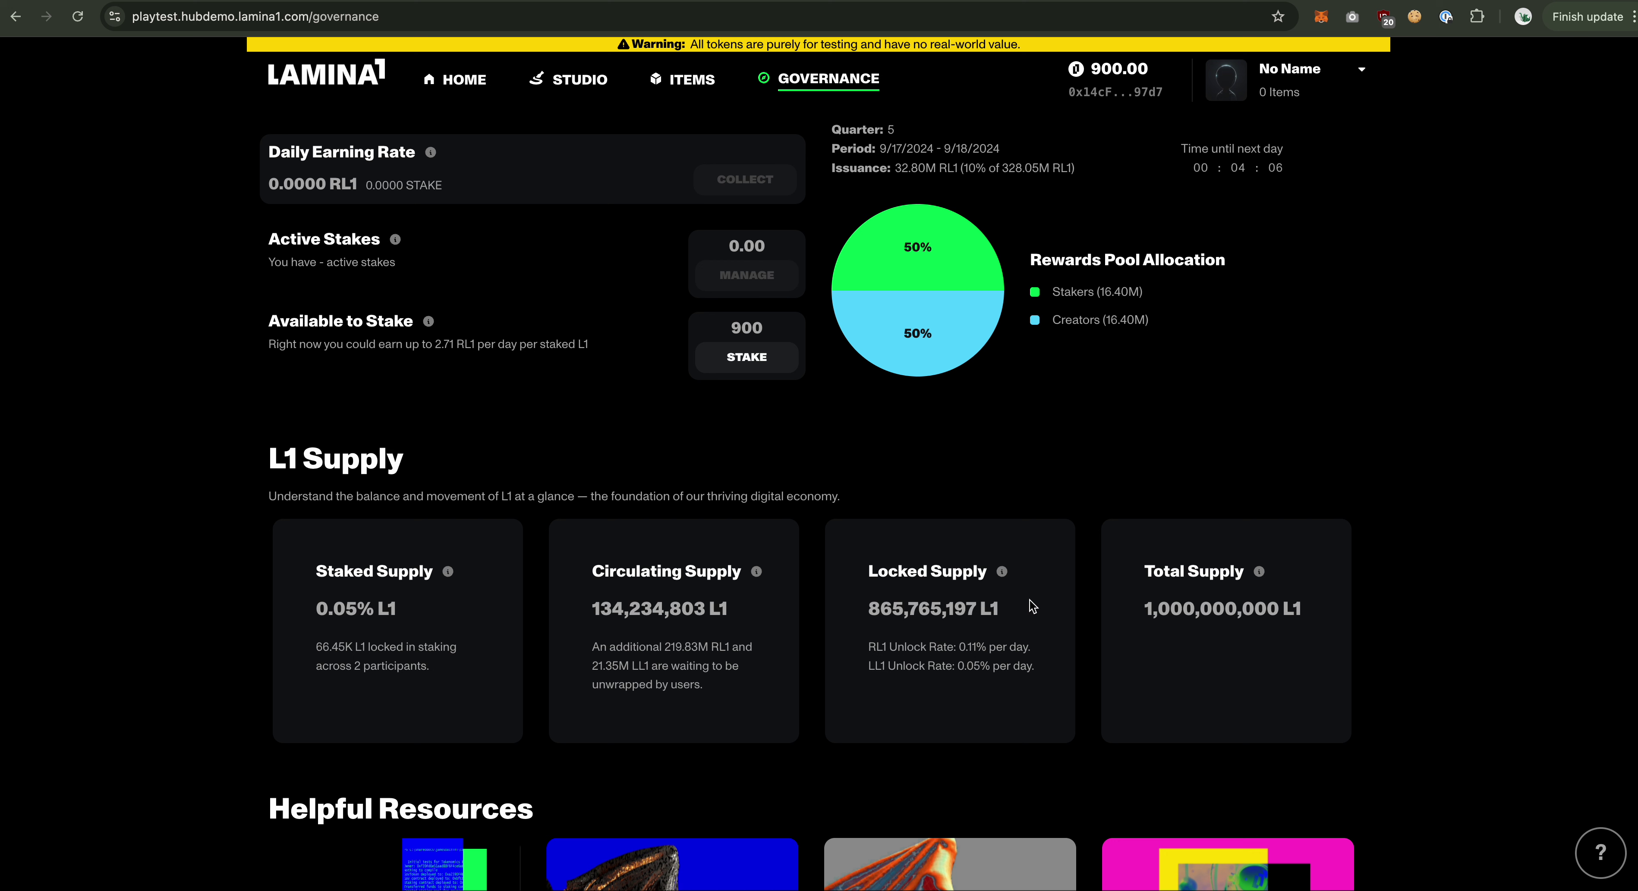
Step: Check the locked supply and 1,000,000,000 L1 total supply, then scroll back up
left_click_drag(1026, 622, 882, 607)
left_click(906, 609)
left_click_drag(1147, 610, 1304, 629)
left_click(1303, 628)
scroll(1245, 681, "down", 3)
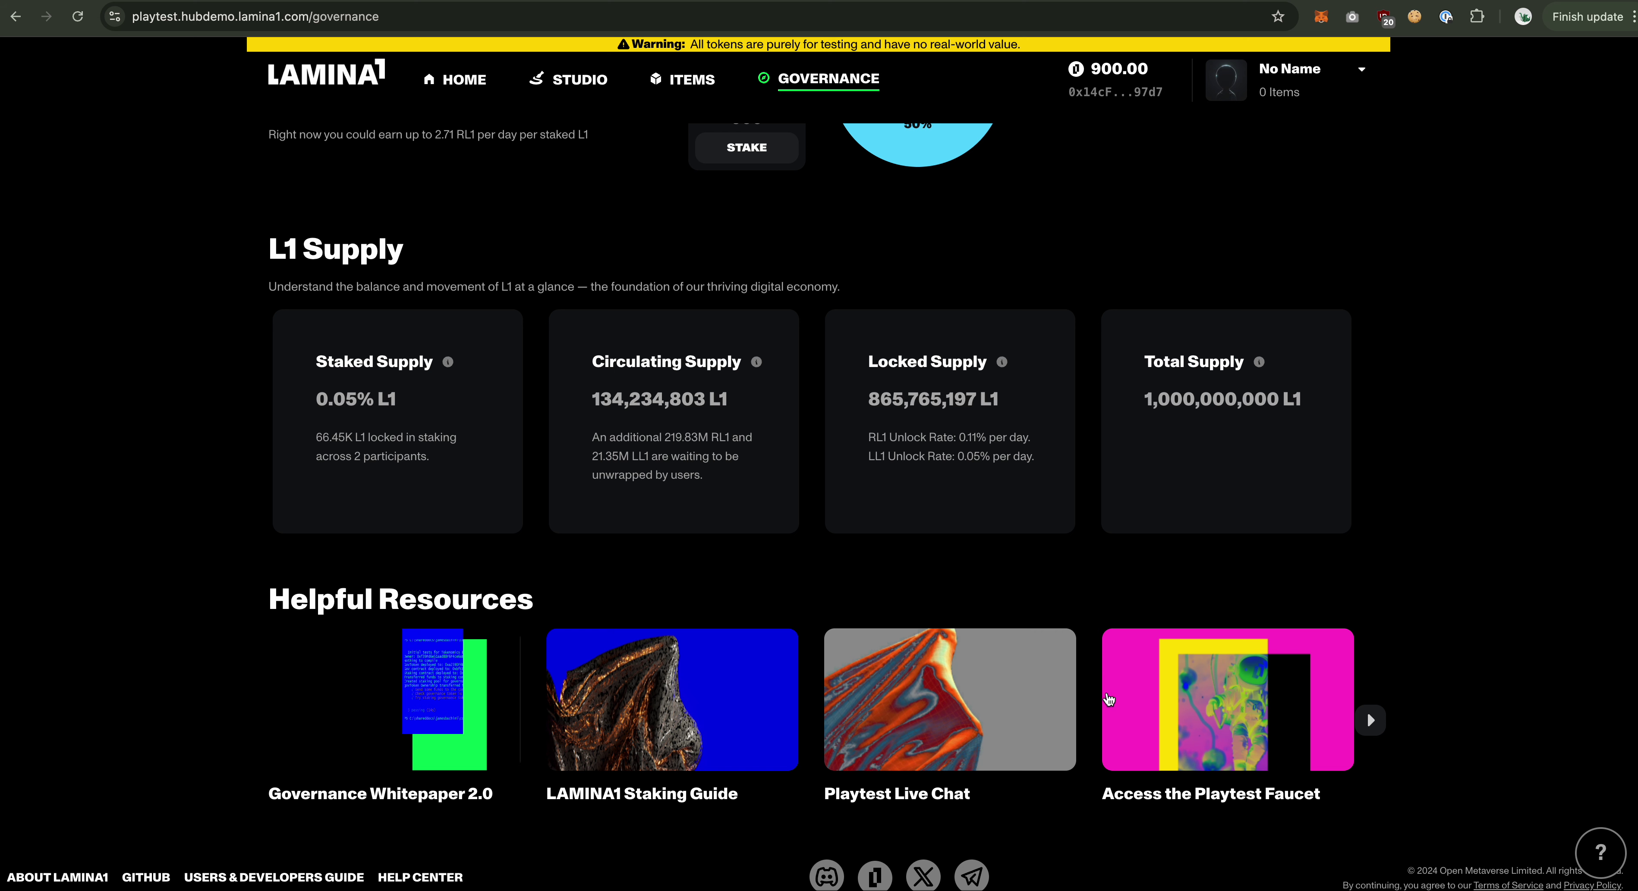
scroll(944, 662, "up", 1)
scroll(952, 655, "up", 3)
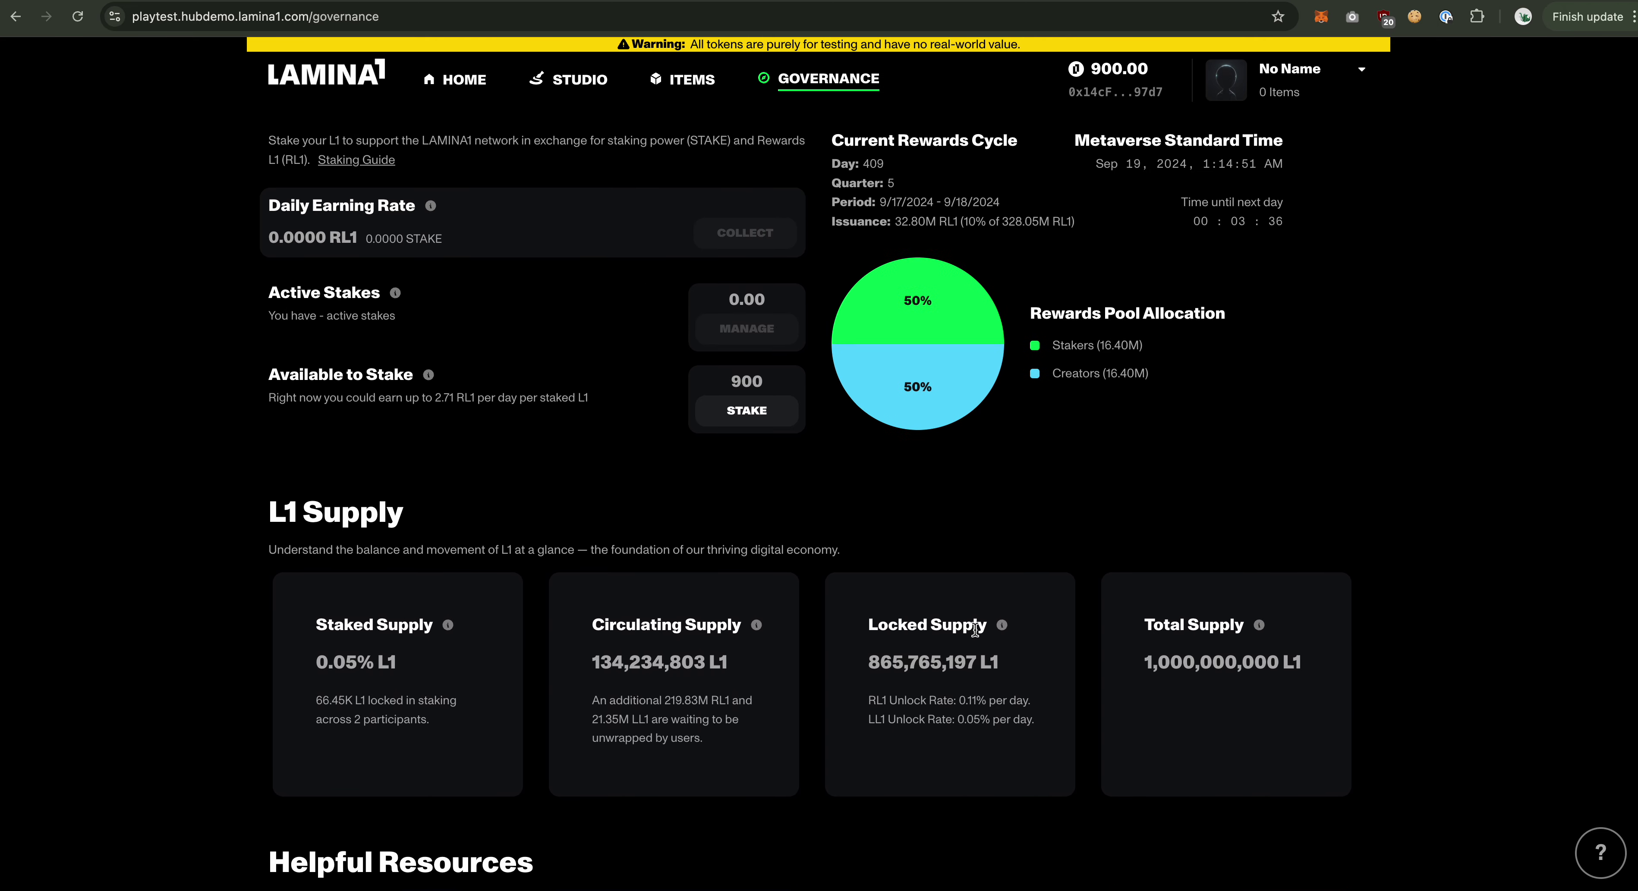
Step: Open the Stake form, enter 100 L1 and set the stake period to 3,650 days
left_click(746, 418)
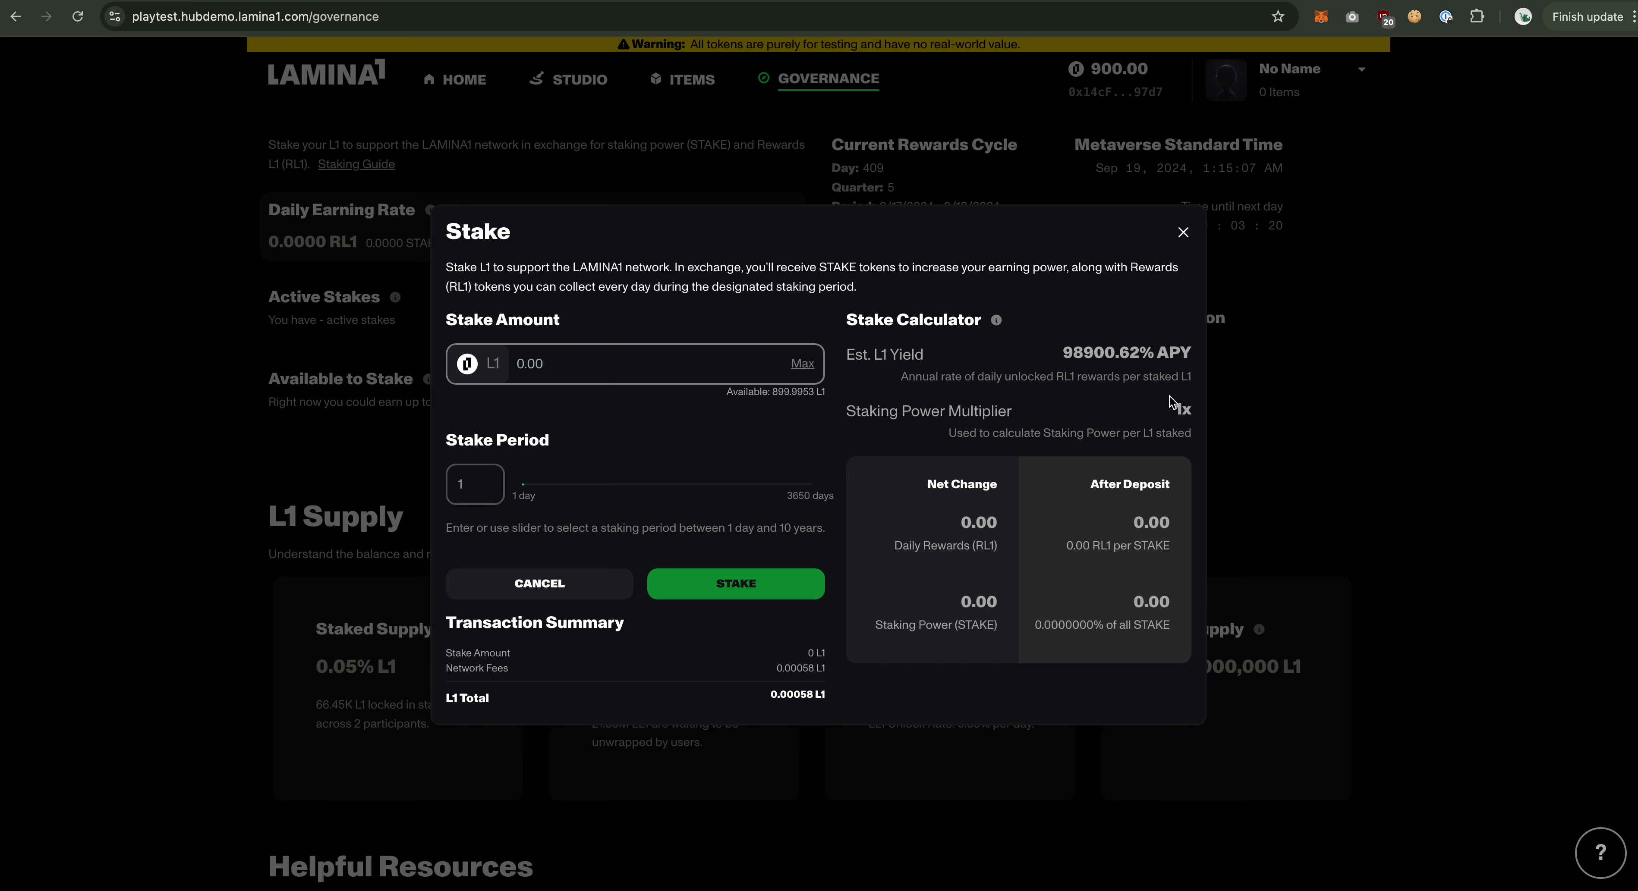
left_click_drag(853, 414, 1194, 422)
left_click(1194, 422)
left_click(540, 364)
type("100")
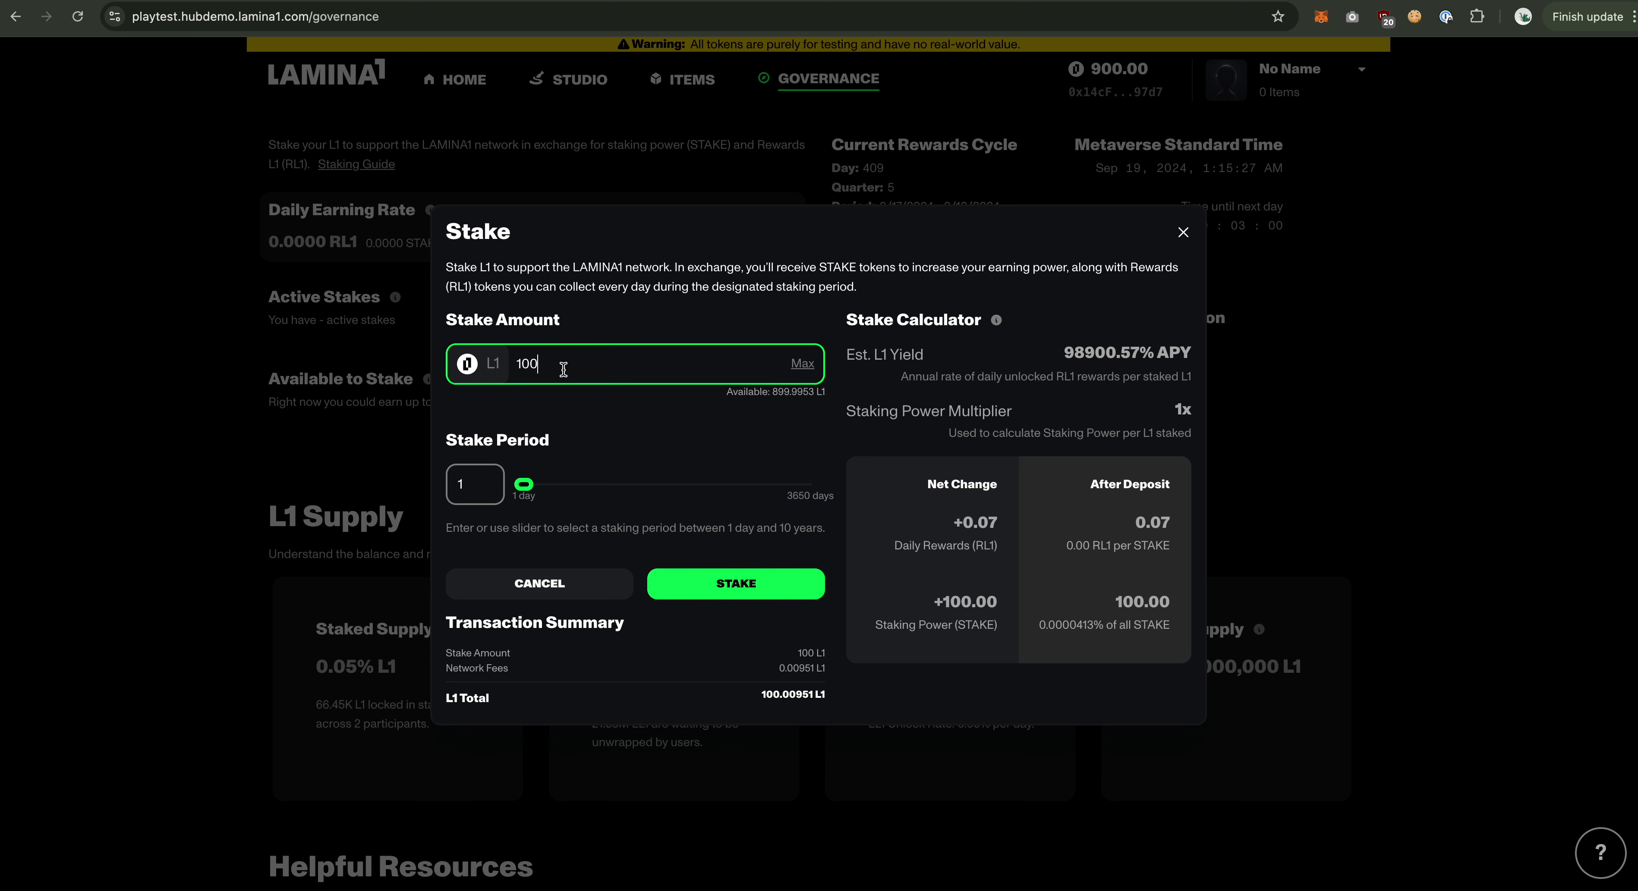
mouse_move(527, 489)
left_click_drag(526, 491, 882, 522)
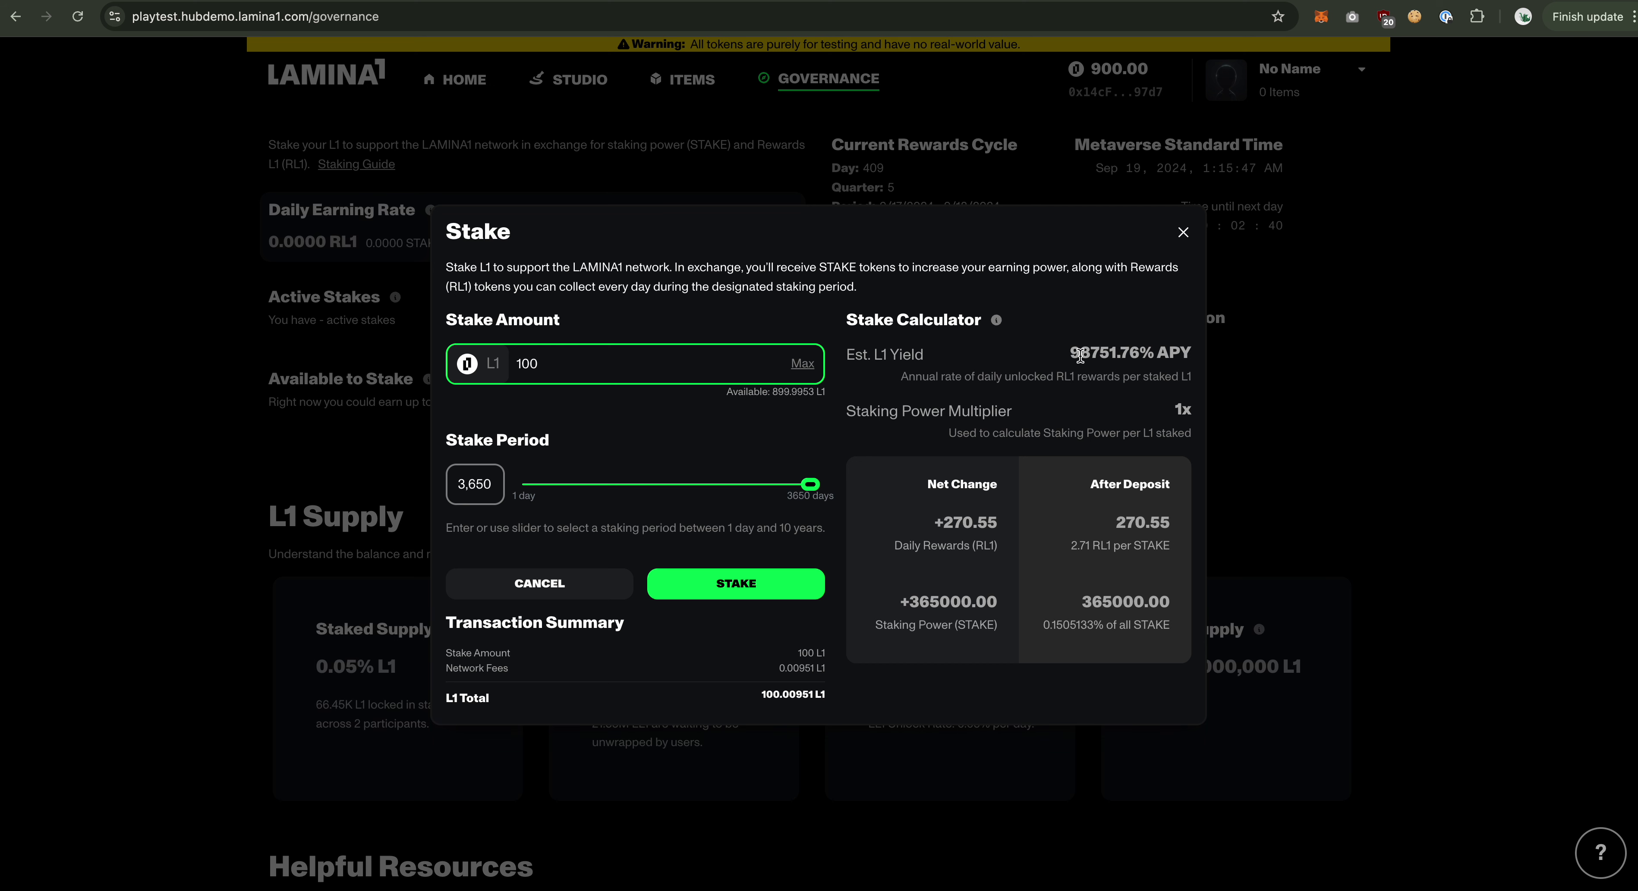
Step: Check the 98751.76% APY, +270.55 RL1 daily rewards and 365000.00 staking power
left_click_drag(1071, 352, 1180, 343)
left_click(1178, 344)
left_click_drag(1067, 360, 1185, 353)
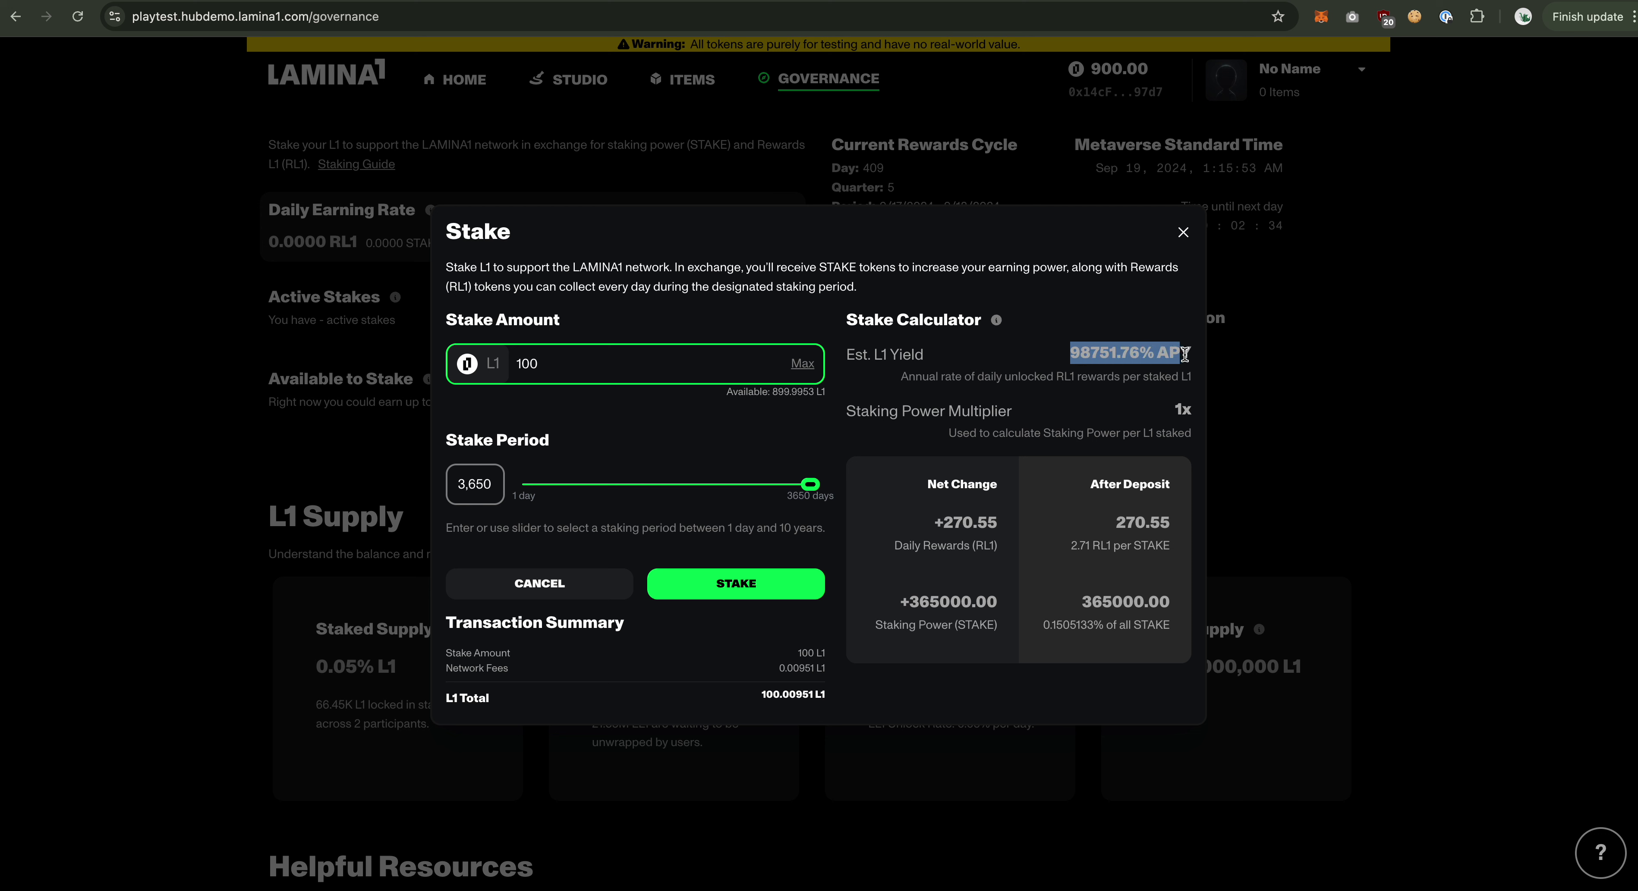
left_click(1186, 354)
left_click_drag(944, 522, 1011, 530)
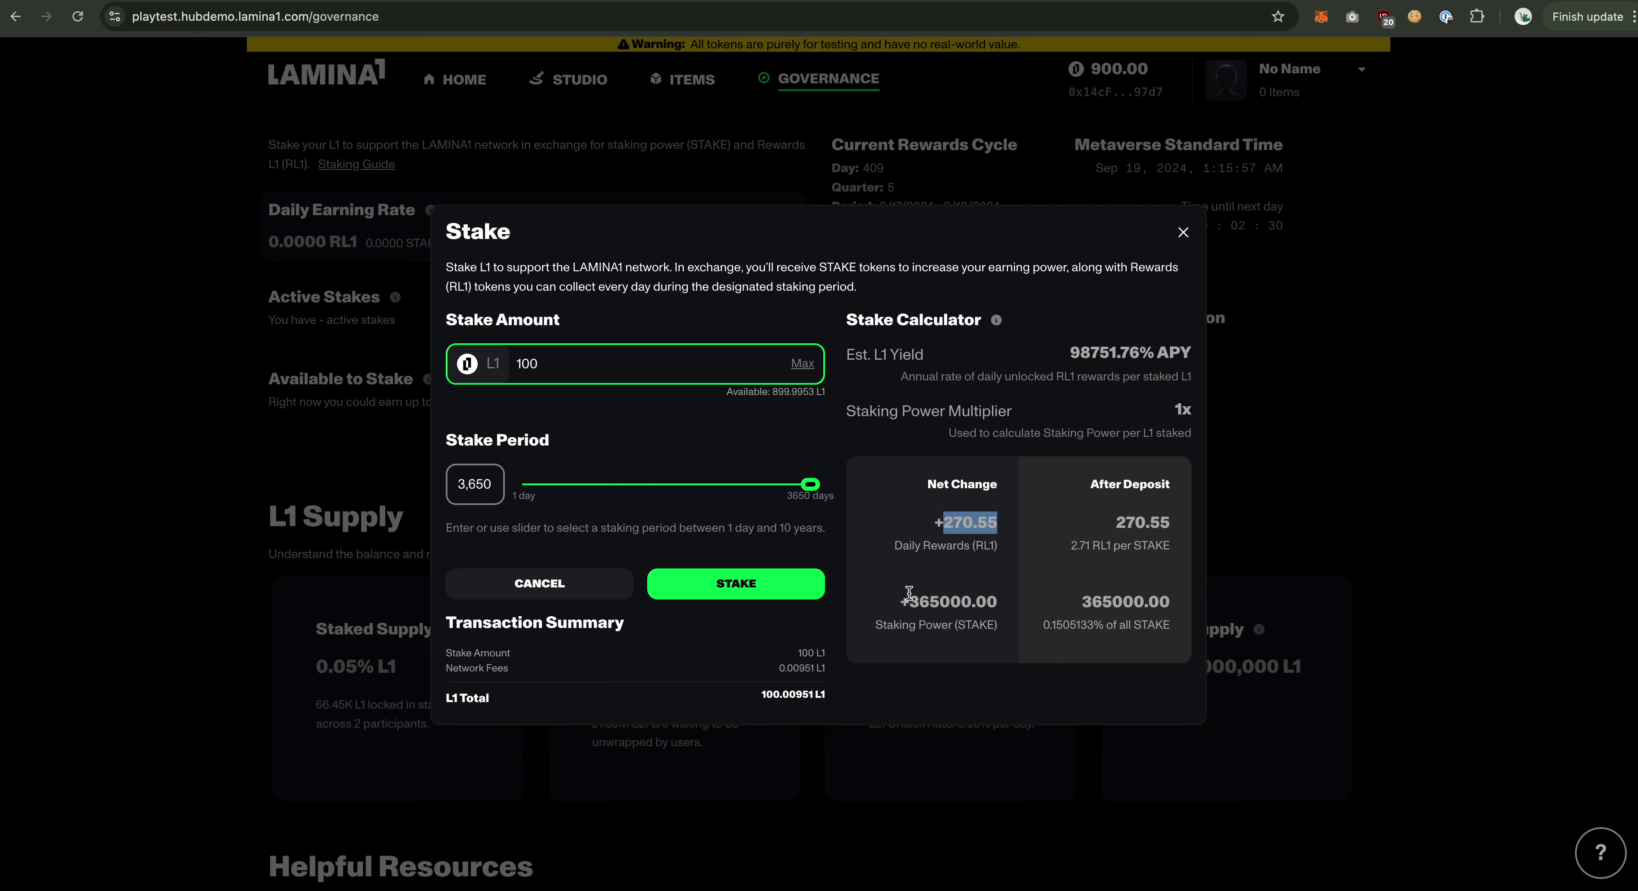
left_click_drag(909, 598, 925, 627)
left_click(925, 627)
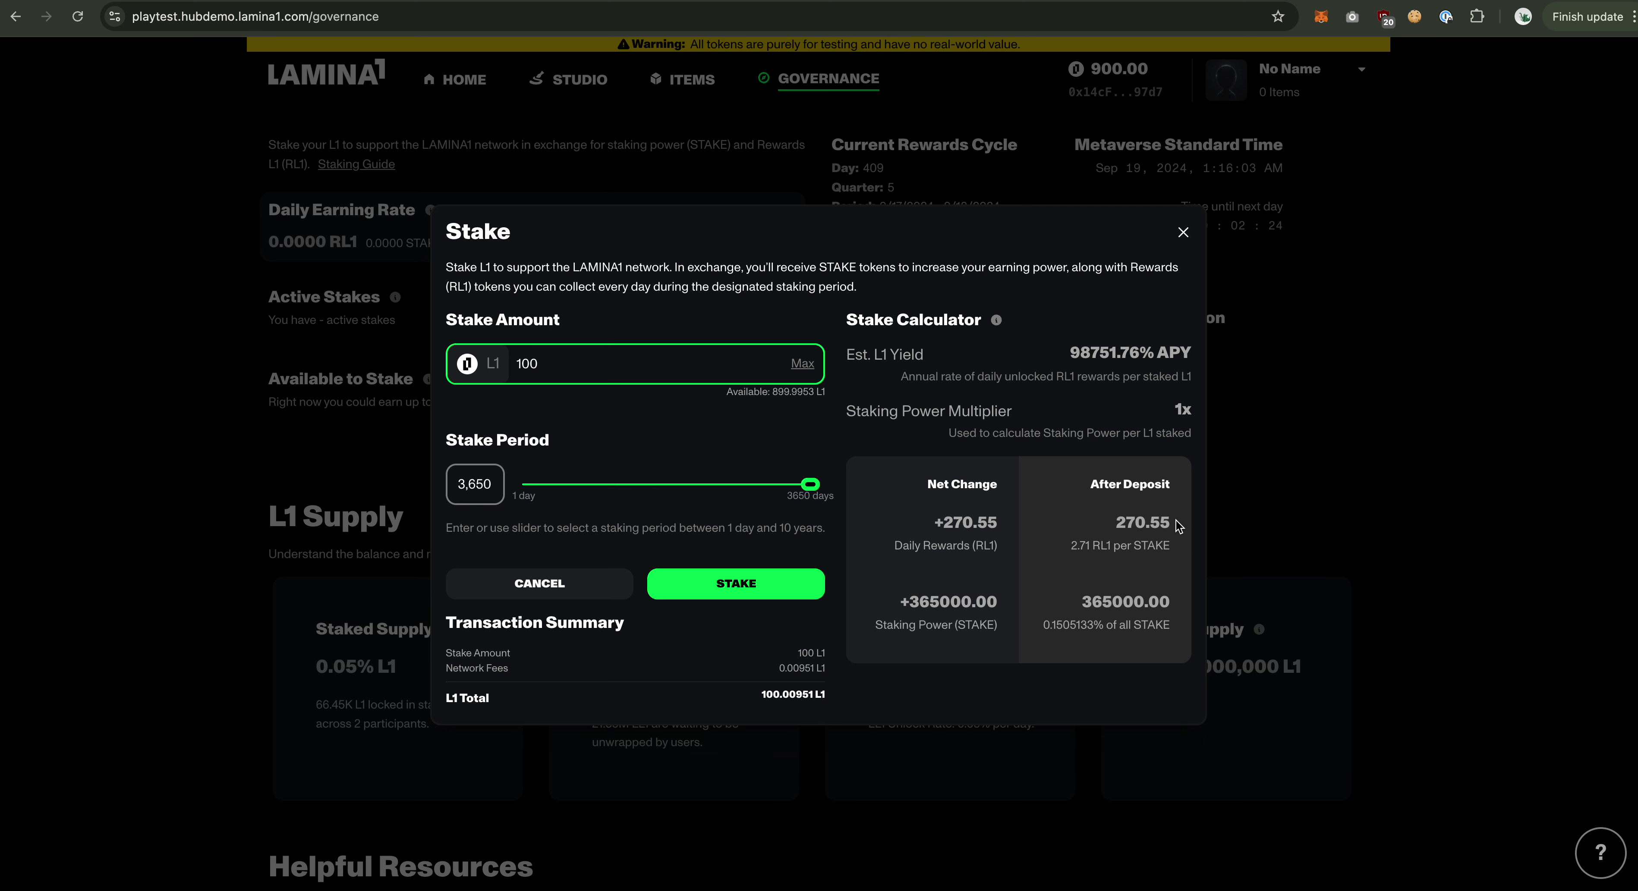
Step: Check after-deposit rewards of 270.55 and staking power of 365000, then preview a shorter period
left_click_drag(1118, 522, 1168, 546)
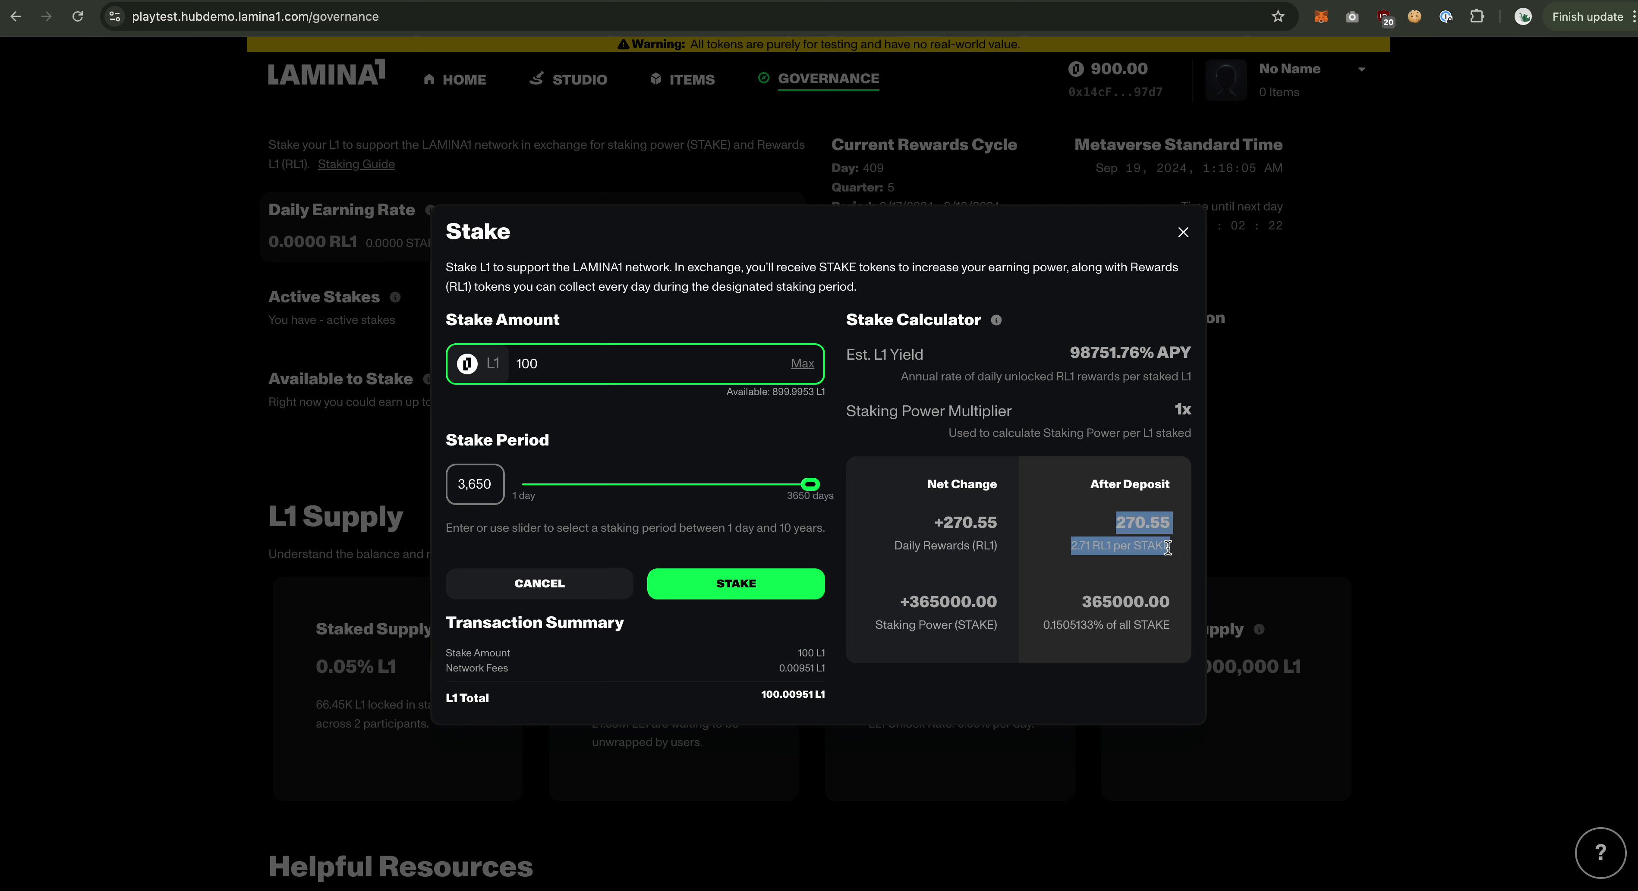
left_click(1167, 547)
left_click_drag(1083, 602, 1126, 624)
left_click(1136, 613)
left_click(1111, 618)
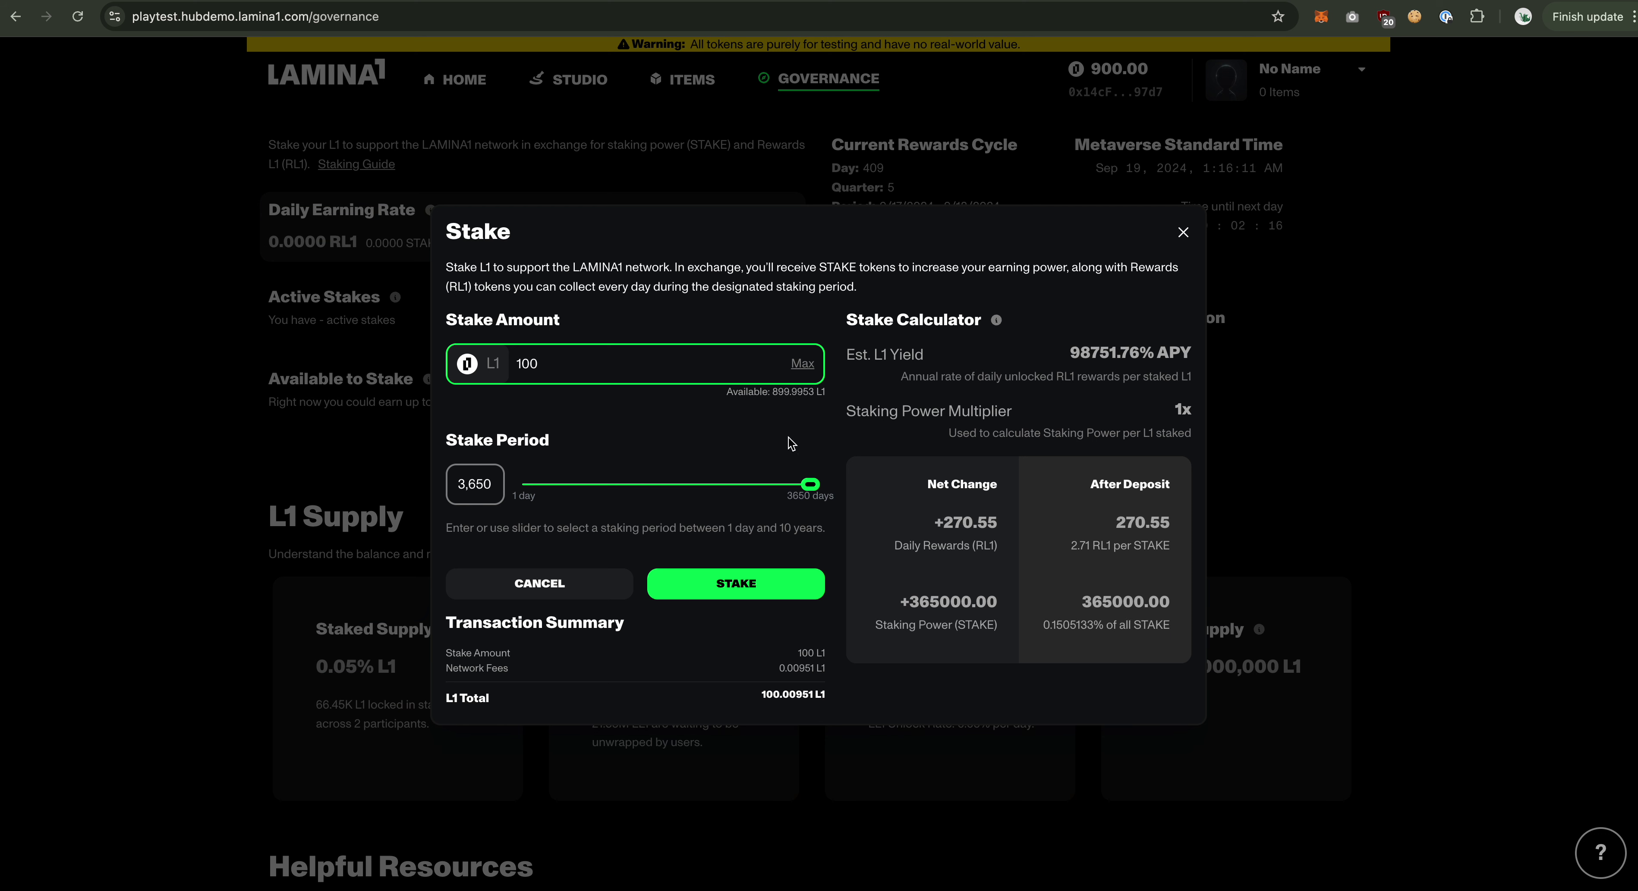
mouse_move(819, 487)
left_click_drag(819, 487, 906, 513)
Step: Submit and confirm the 100 L1, 3,650-day stake, then check the 270.5528 RL1 daily rate
left_click(785, 593)
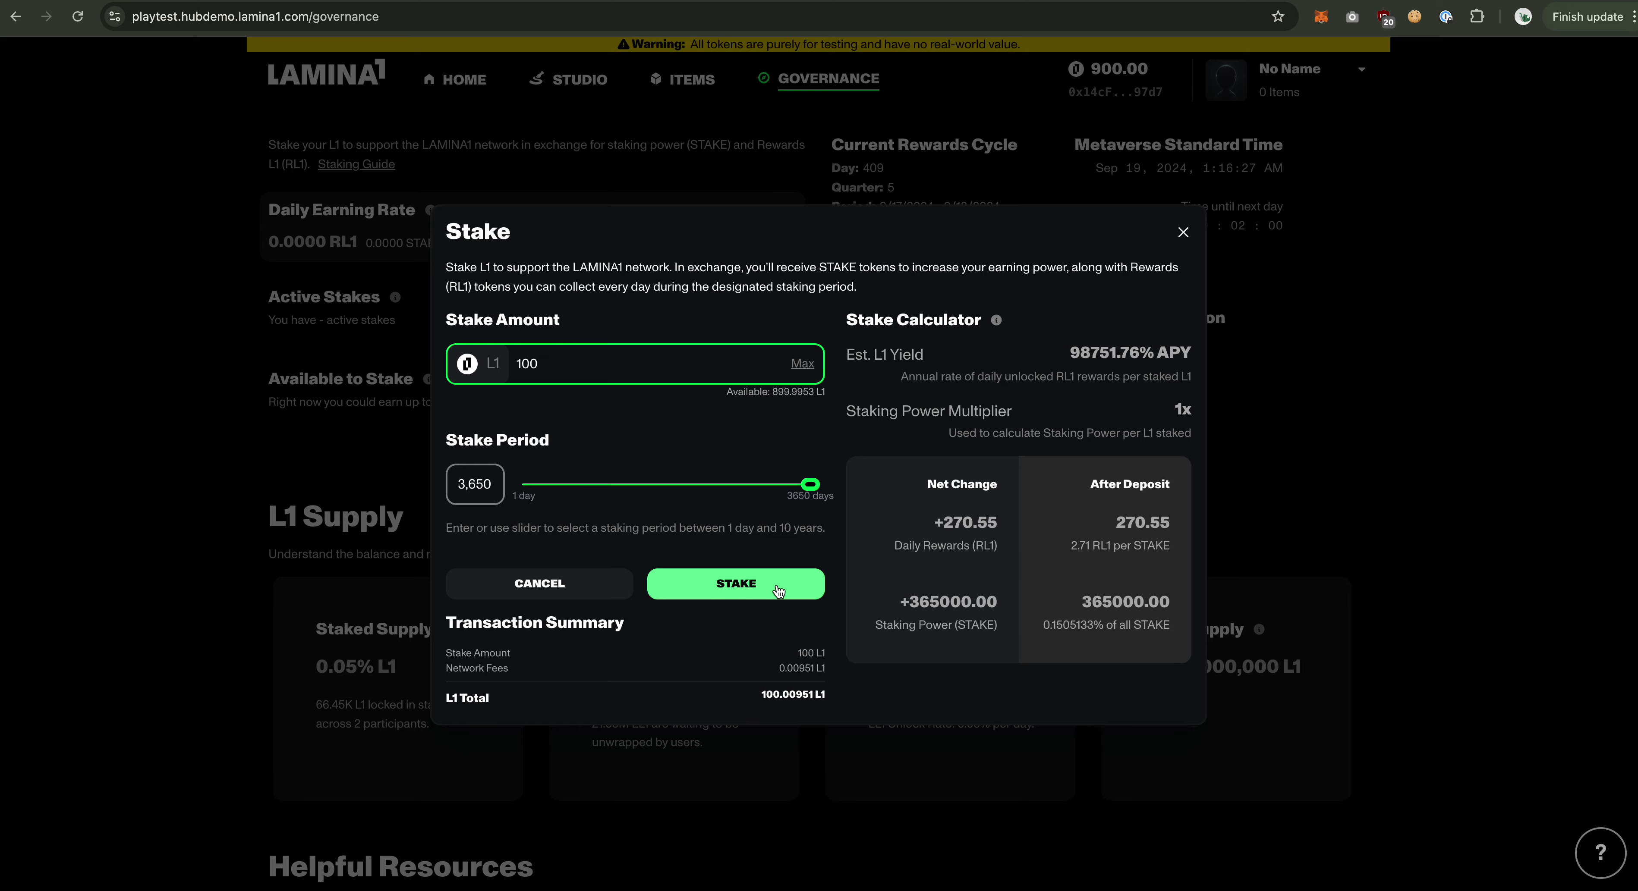
left_click(777, 588)
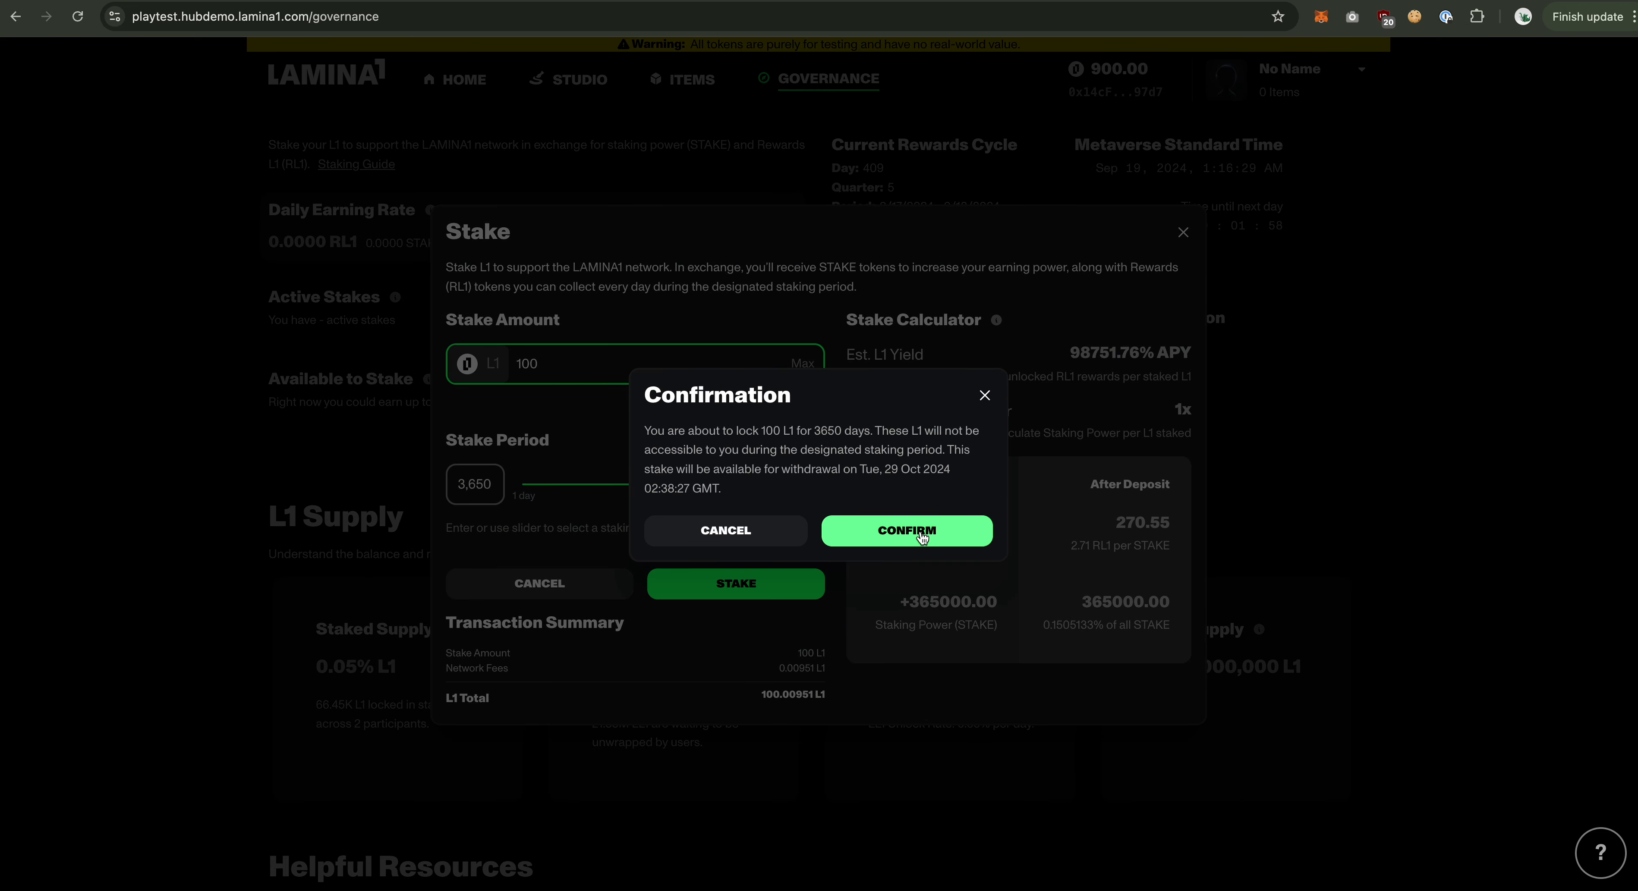
left_click(921, 537)
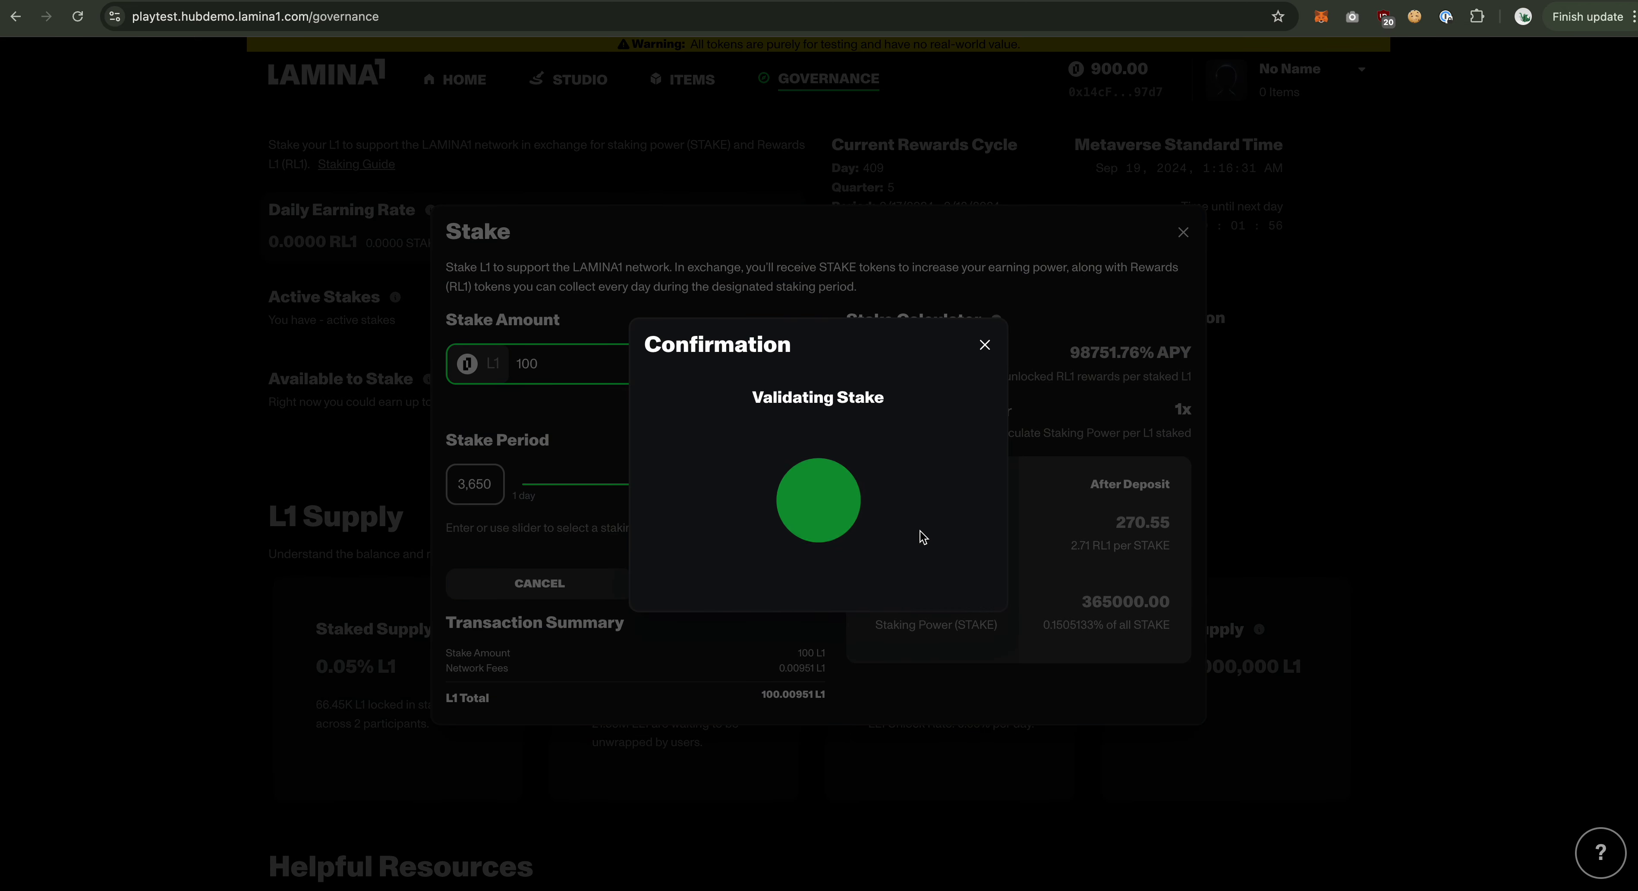
left_click(868, 617)
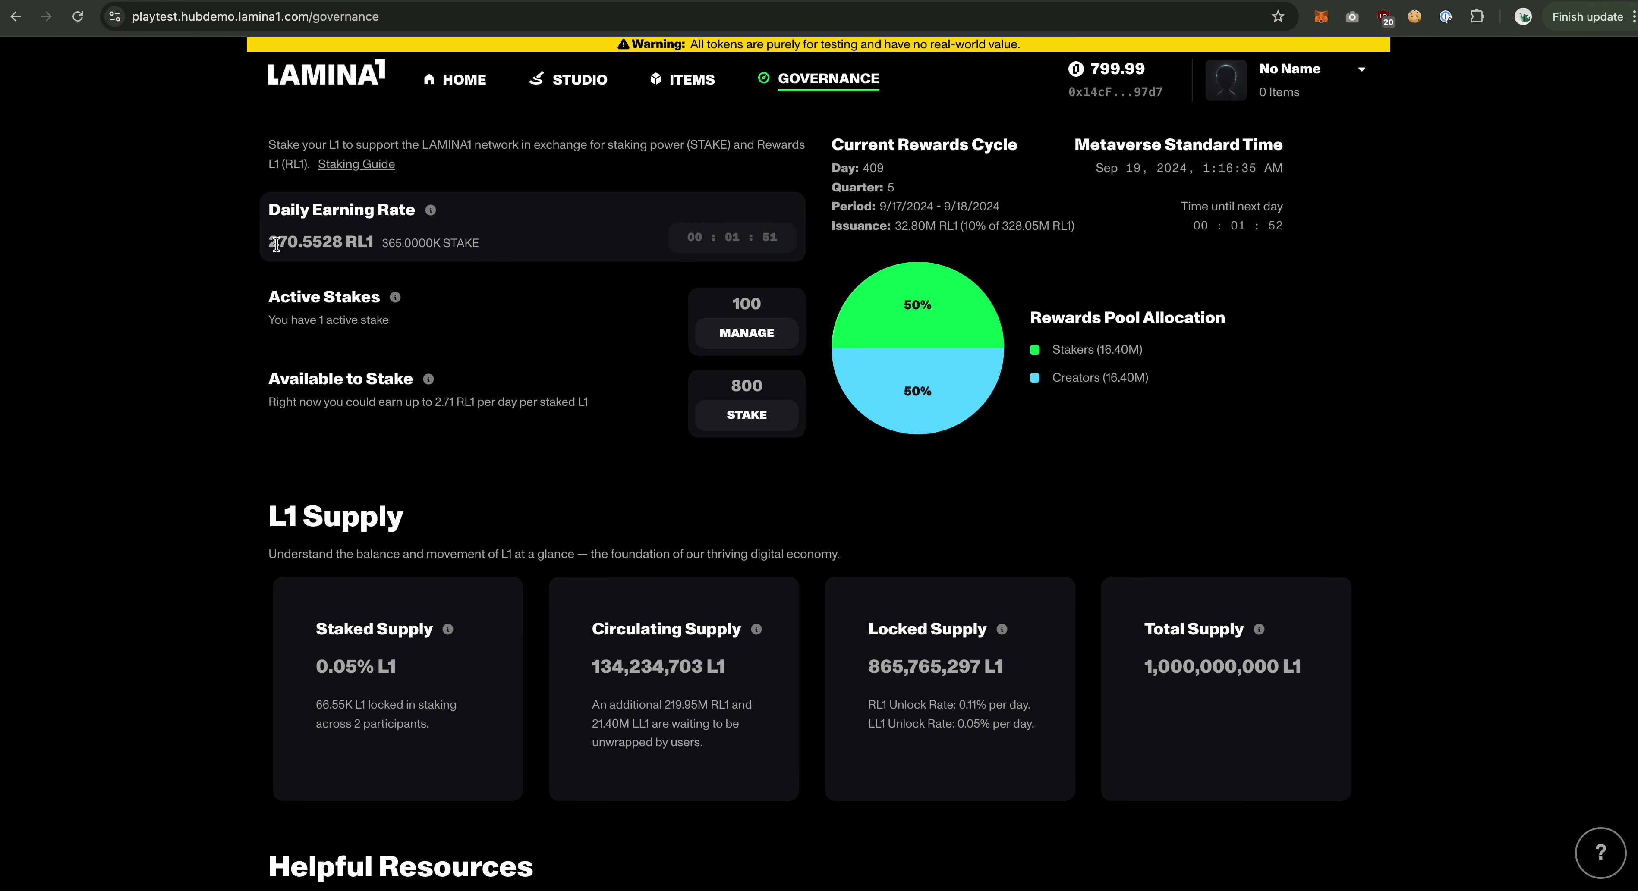
left_click_drag(269, 243, 380, 256)
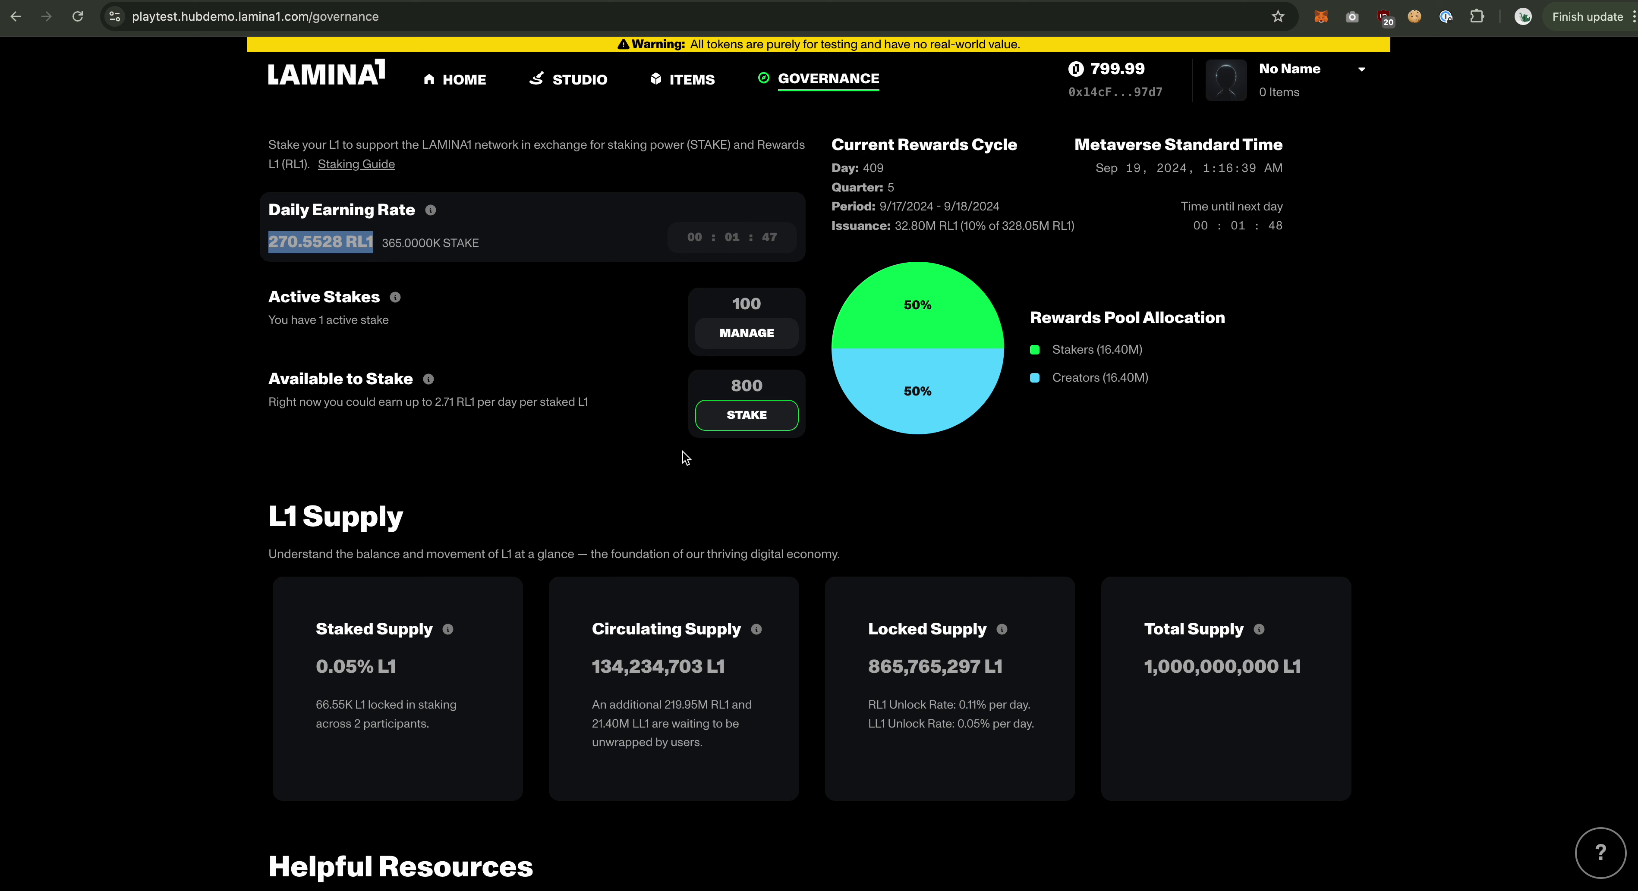
left_click(674, 482)
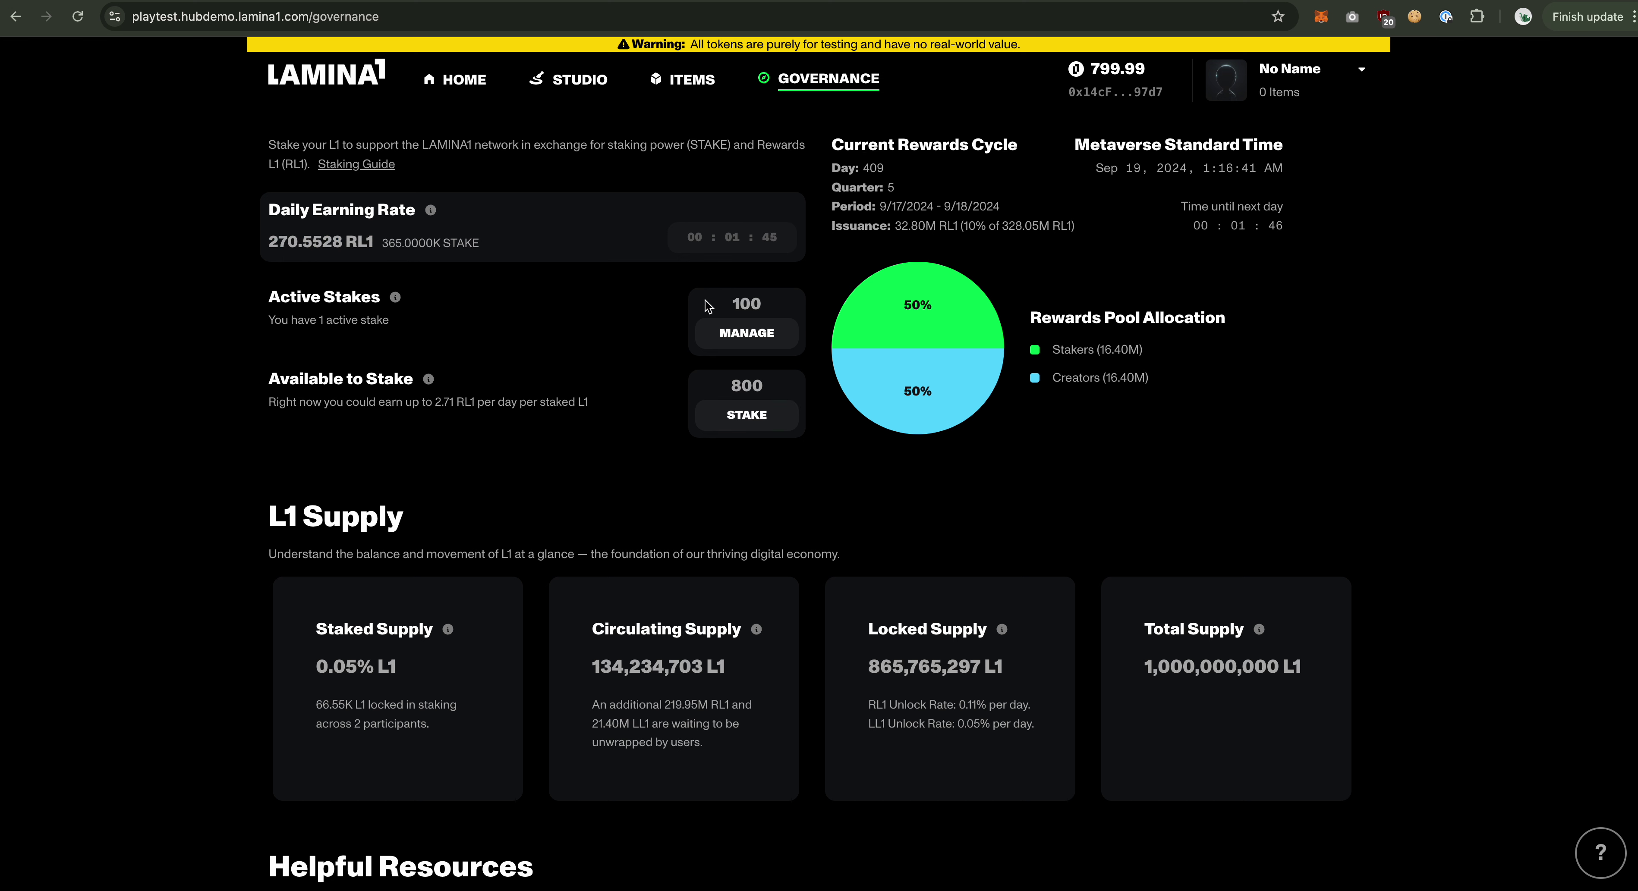
Step: Stake another 100 L1 for 1 day and confirm it, leaving 700 L1 available
left_click(722, 426)
left_click(534, 365)
type("100")
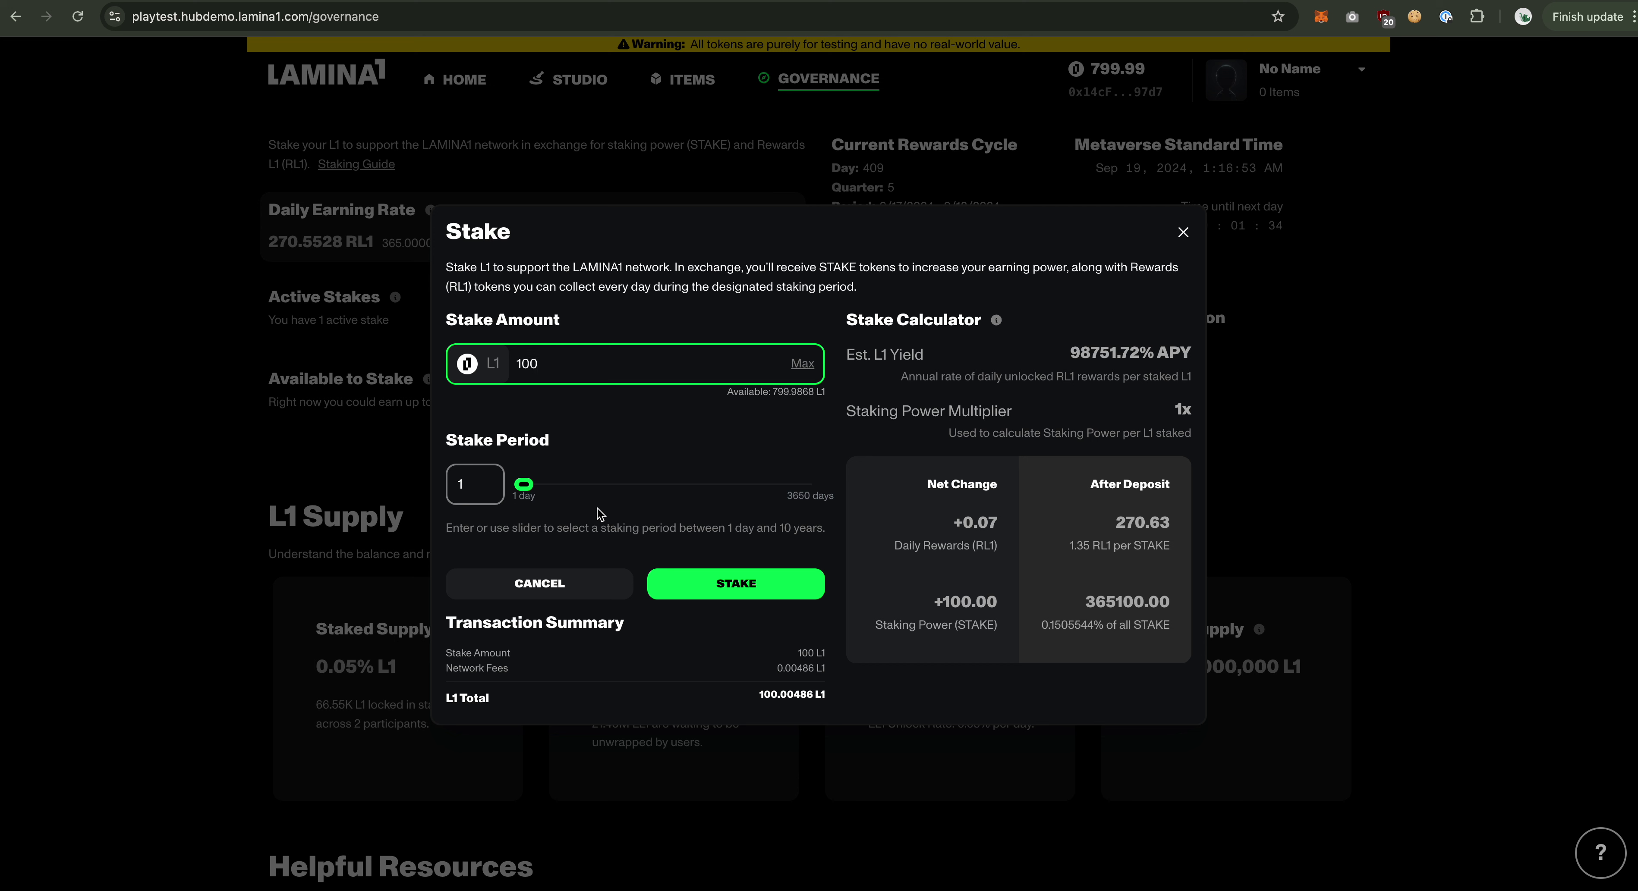
left_click(759, 591)
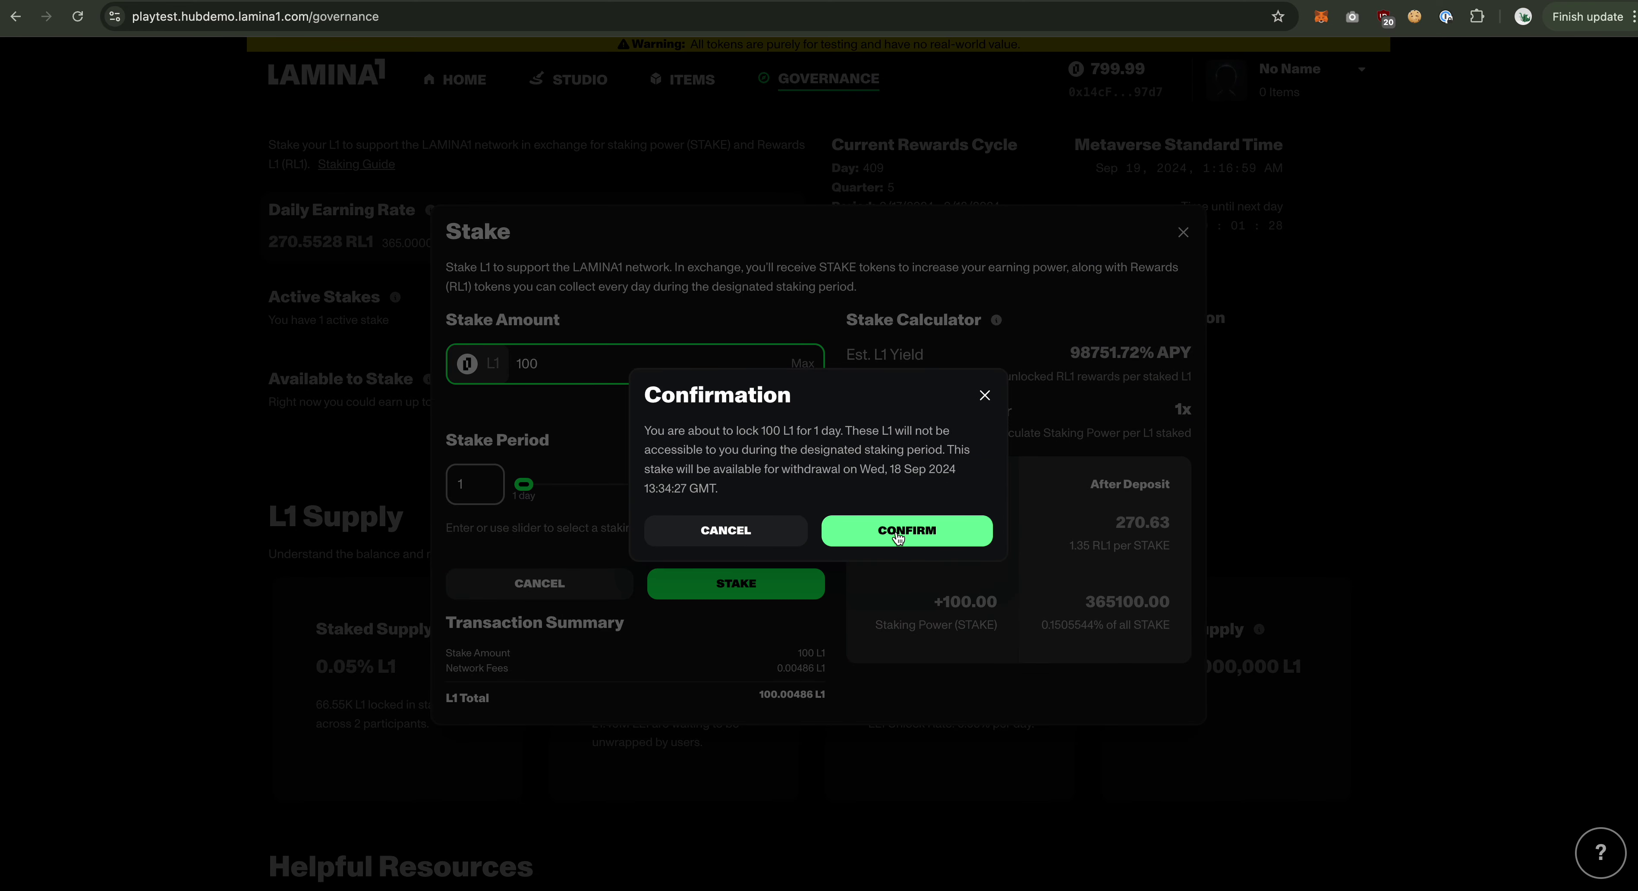
left_click(984, 396)
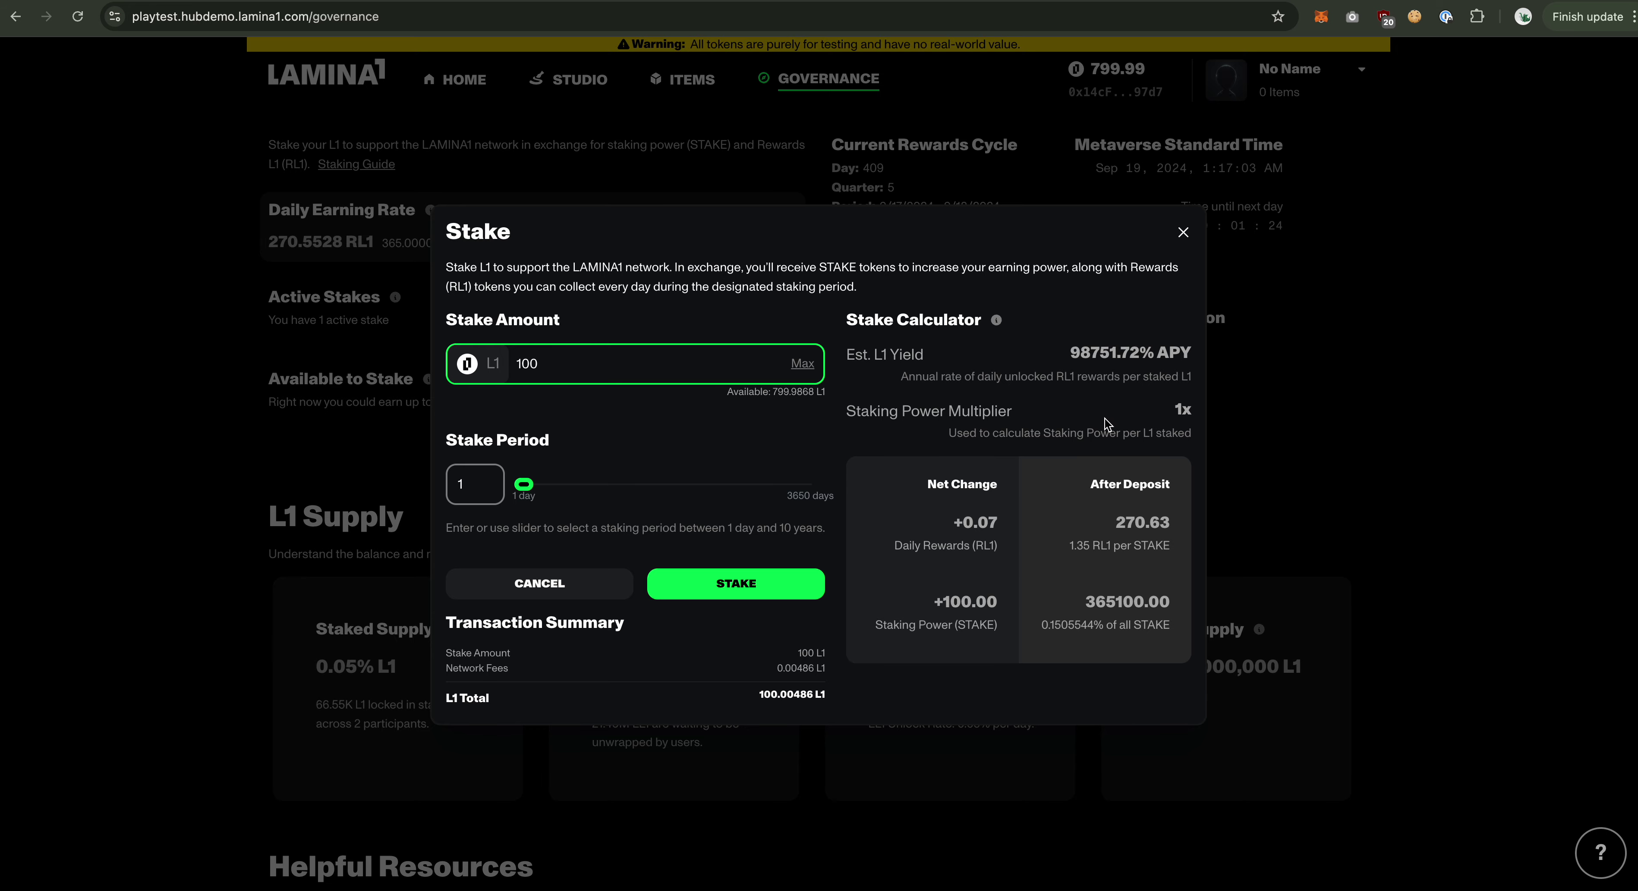
left_click(722, 585)
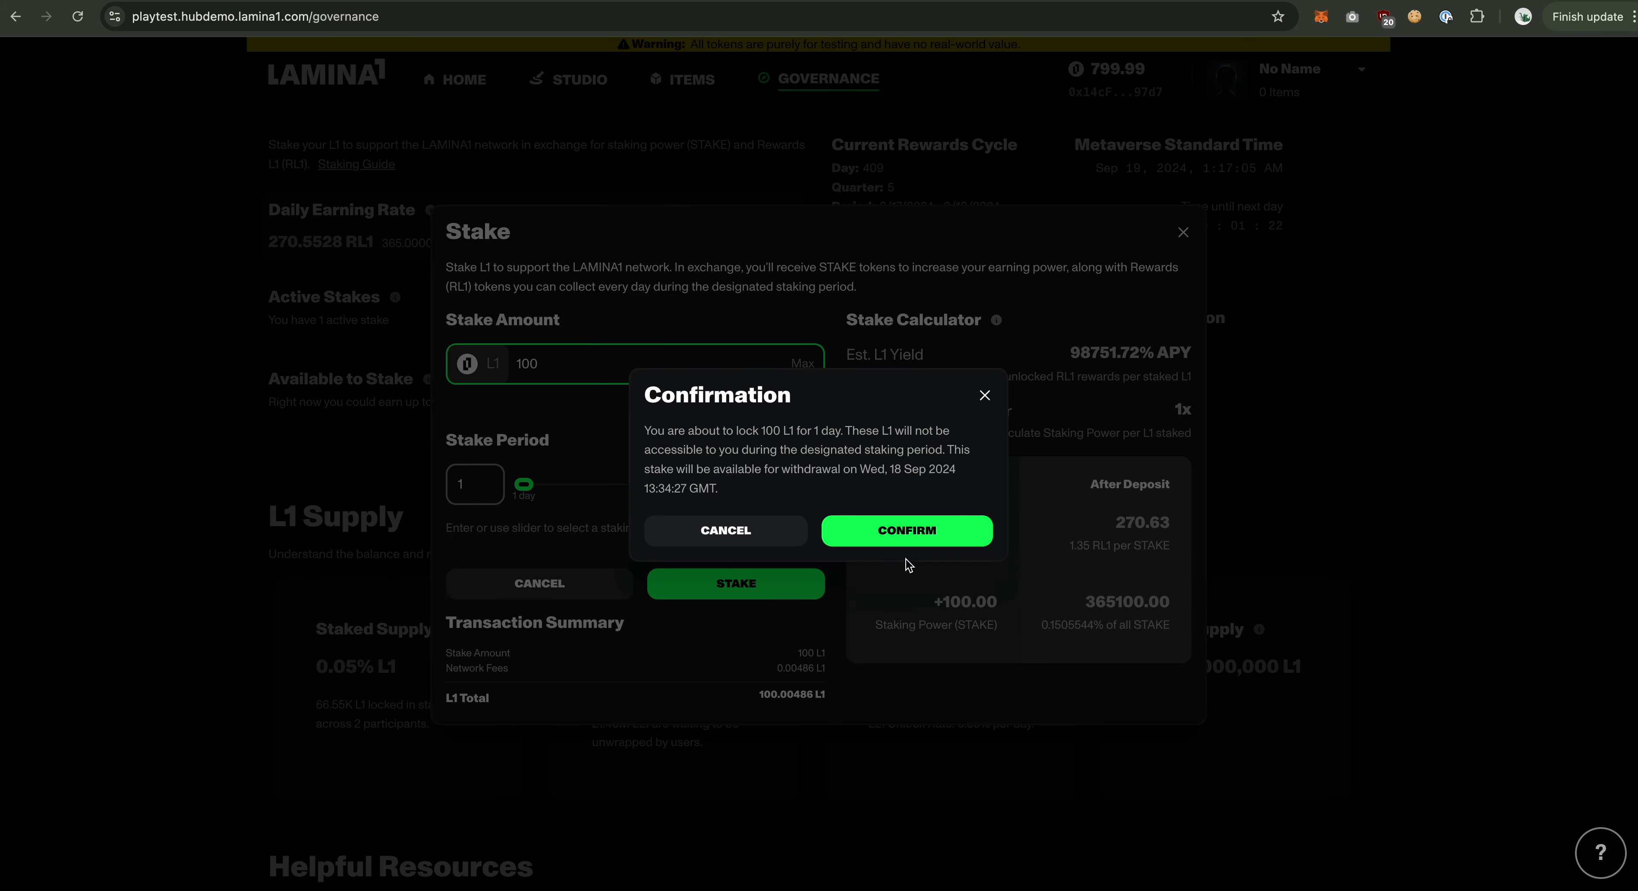
left_click(908, 534)
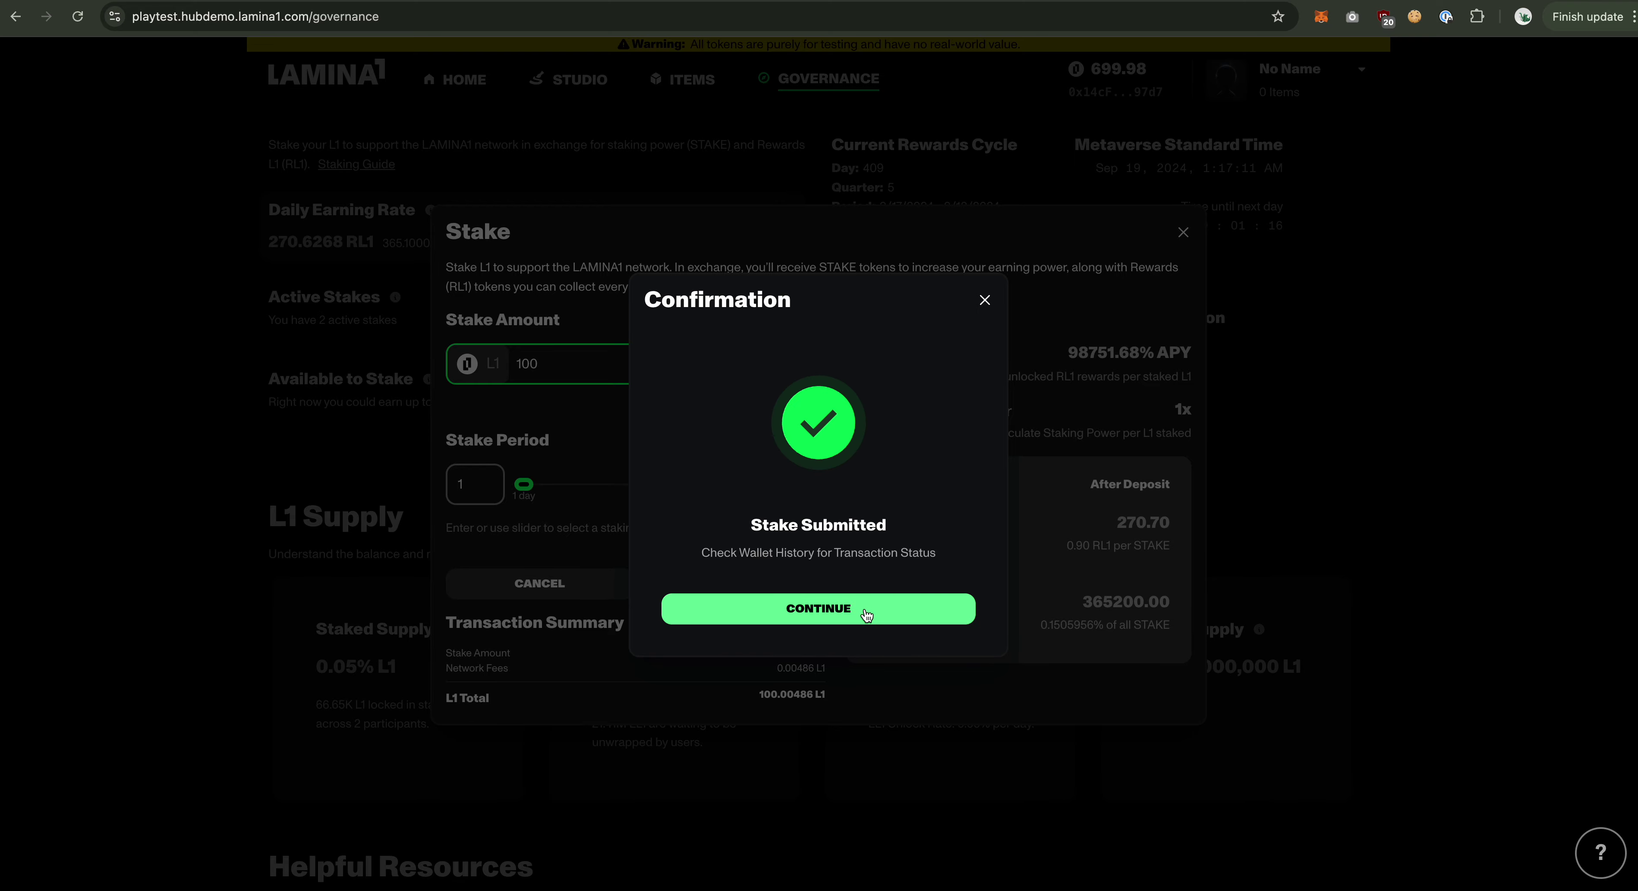
left_click(863, 611)
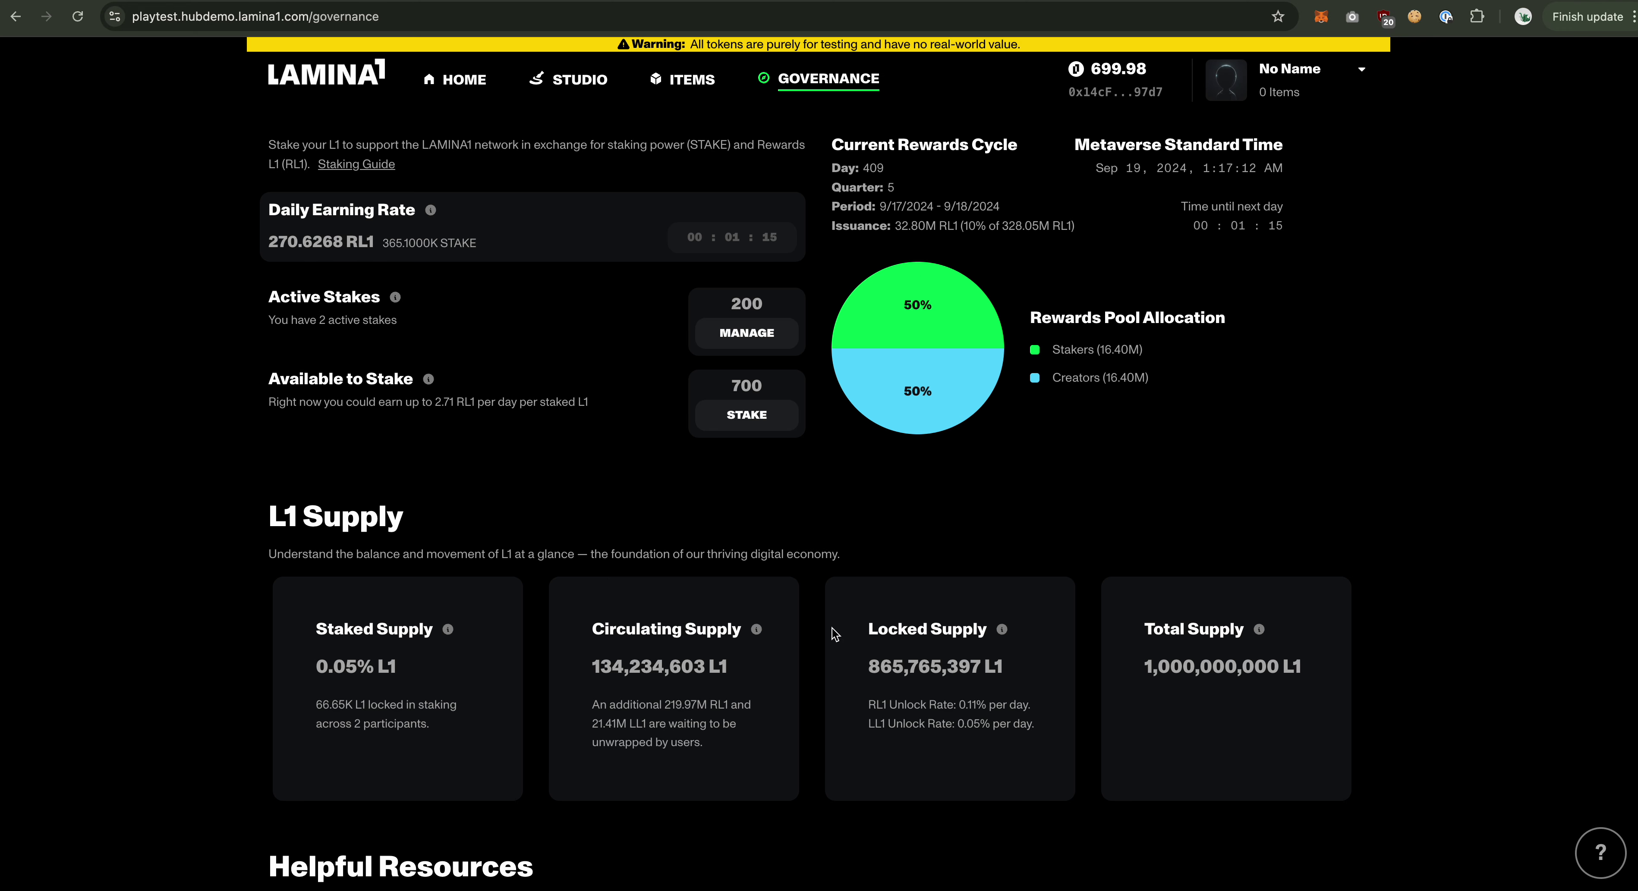
Step: Open Manage Staking to review both 100 L1 stakes and their withdrawal times
left_click(731, 342)
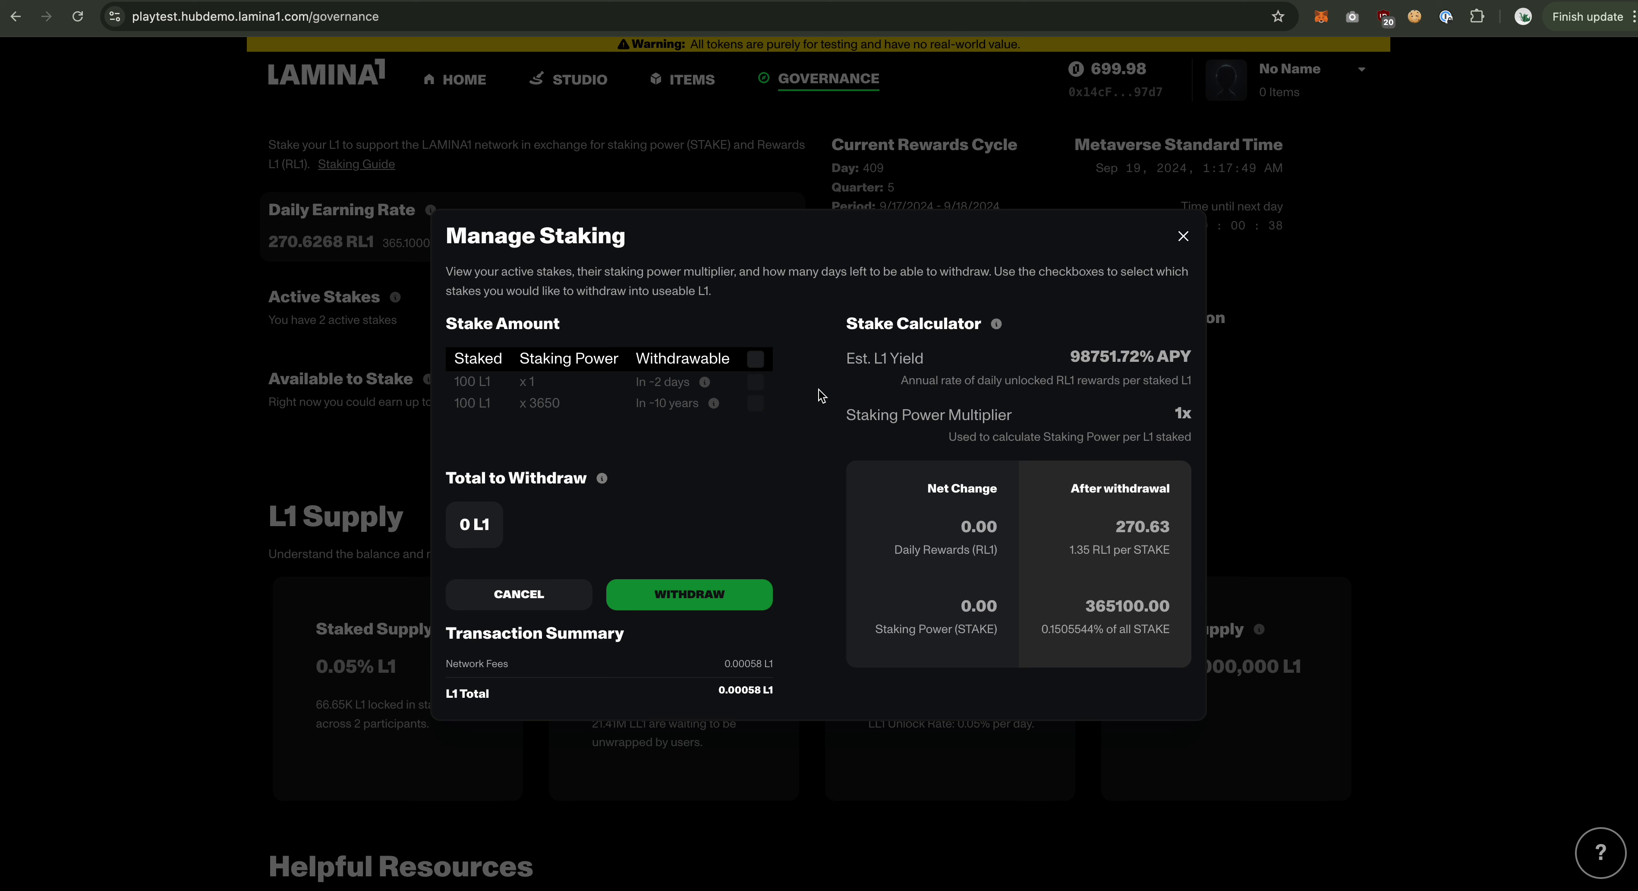
mouse_move(607, 487)
Step: Close the Manage Staking dialog to return to the Governance page
left_click(1183, 236)
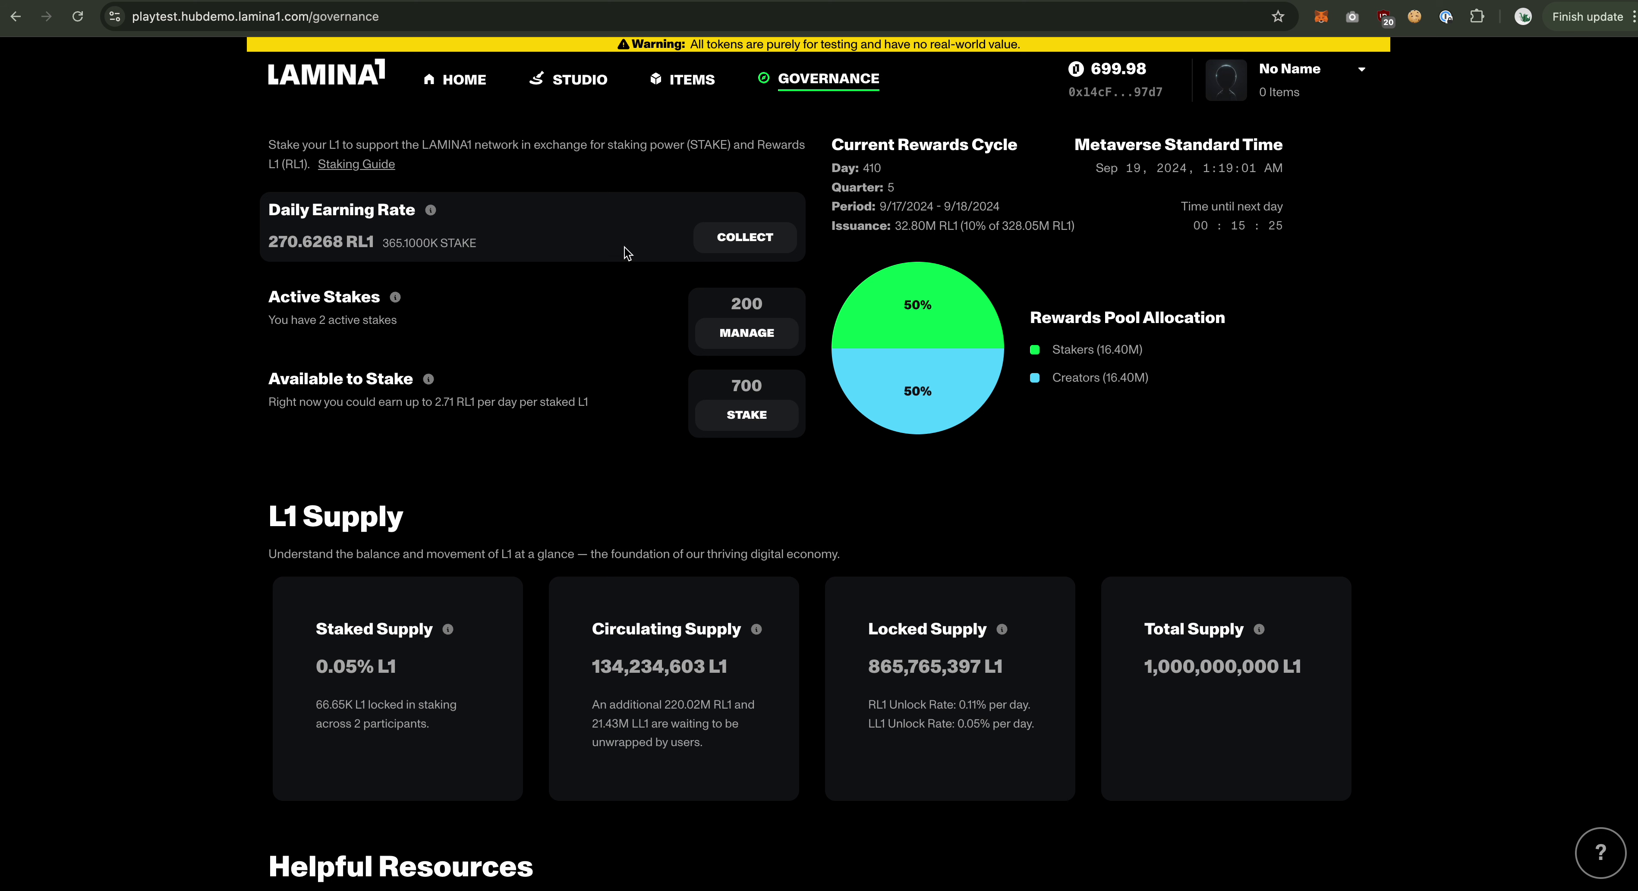
Step: Collect the 270.90 RL1 rewards and 47.34 L1 liquid, raising the wallet to 869.11 L1, then review stakes
left_click(775, 253)
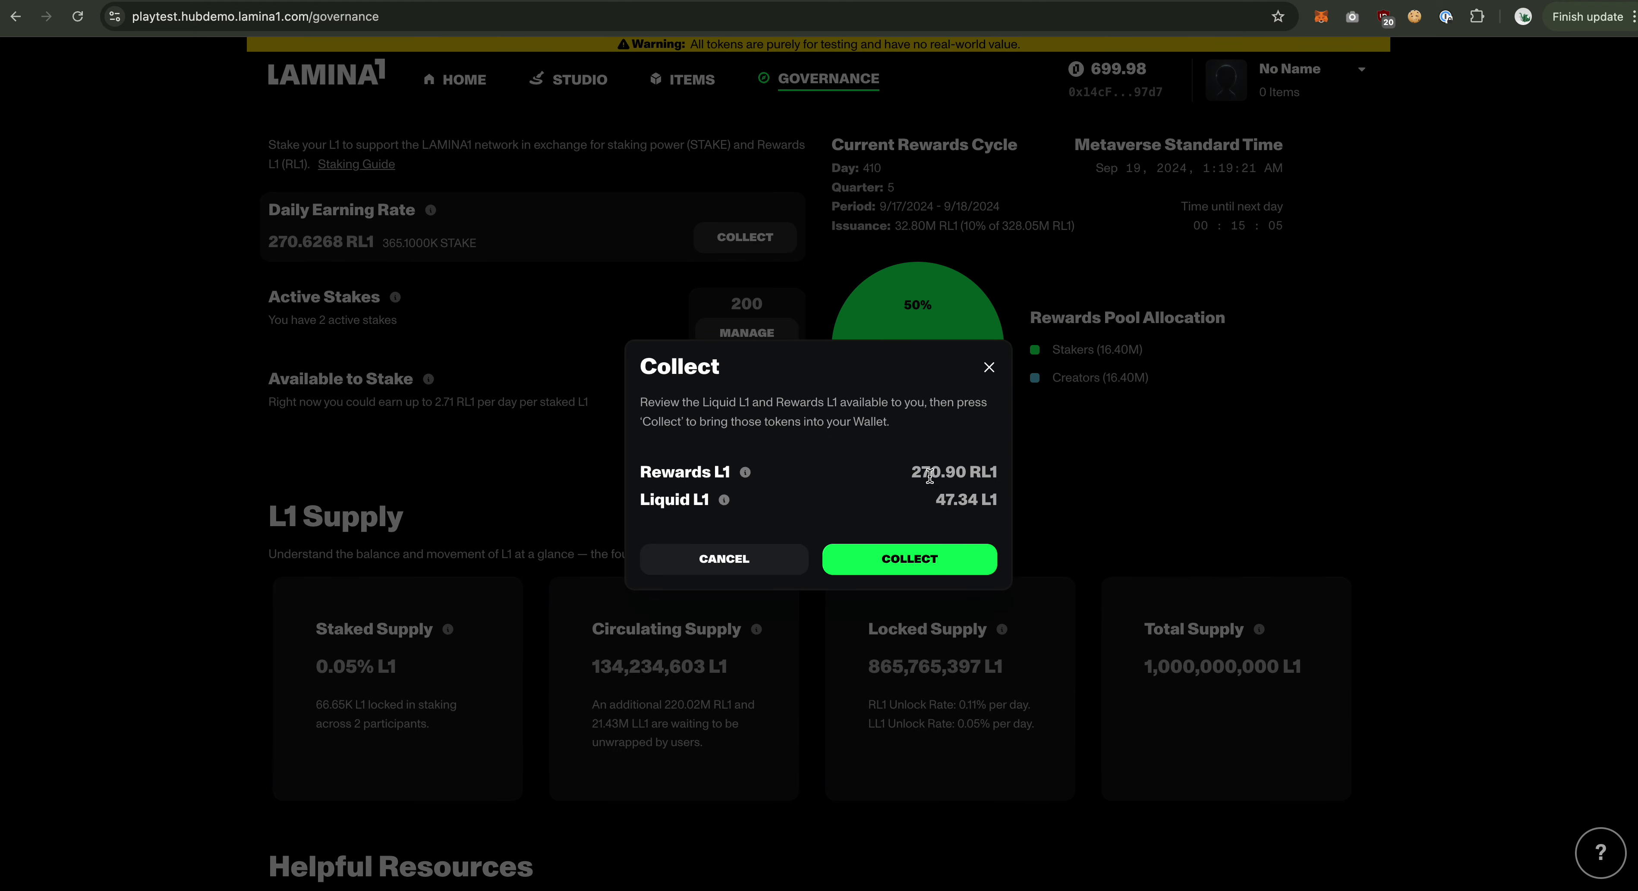
left_click_drag(909, 474, 981, 481)
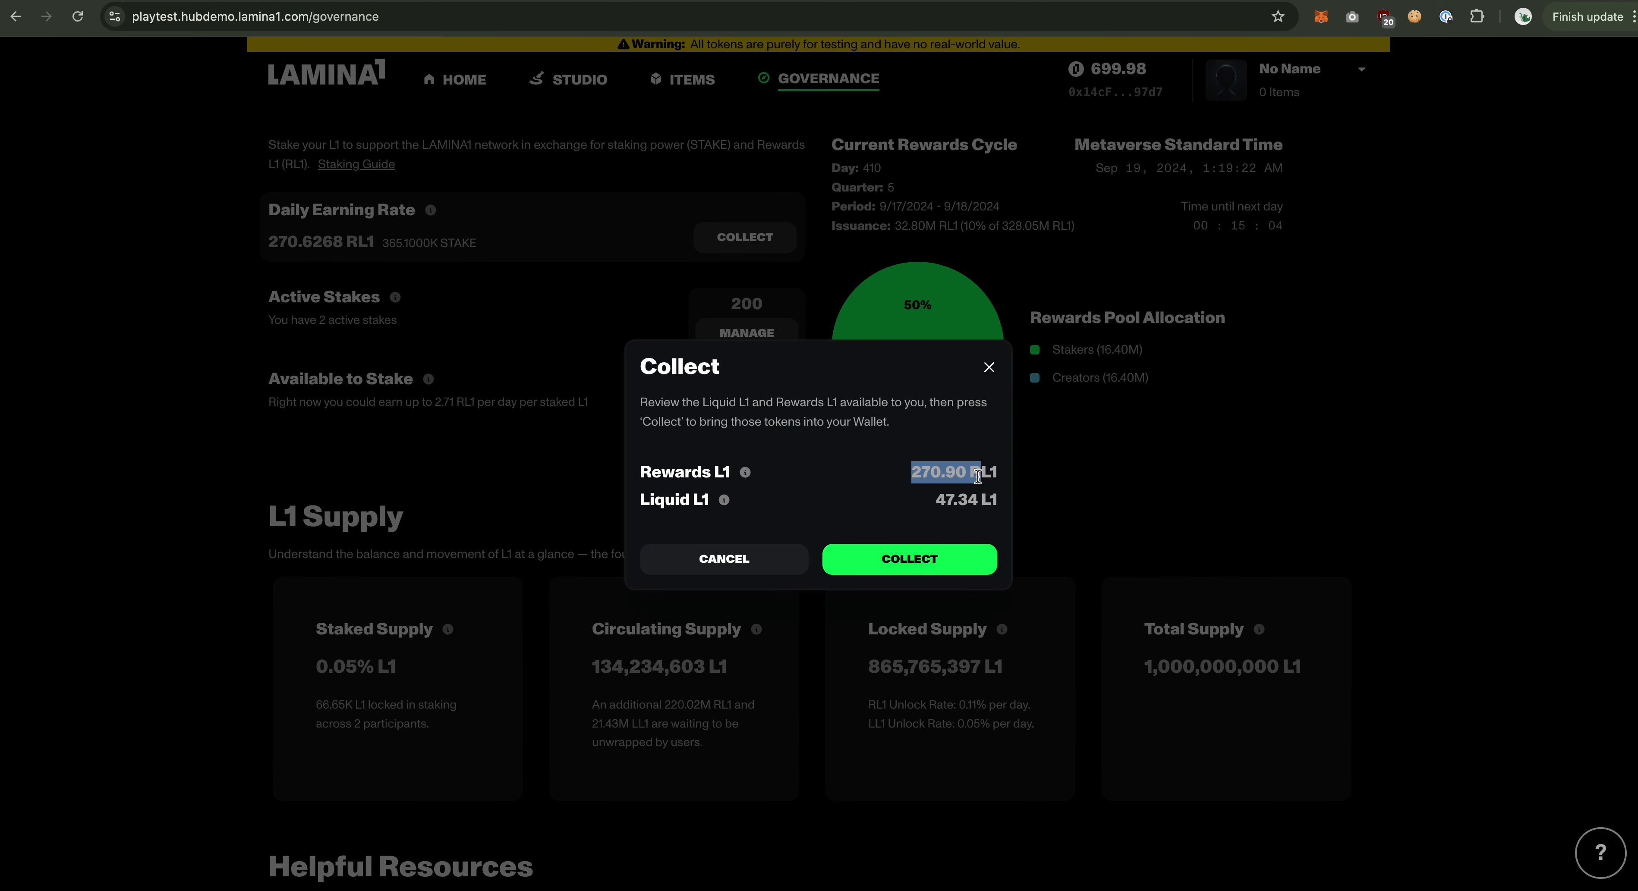
left_click(873, 519)
left_click_drag(936, 502, 966, 506)
left_click(924, 522)
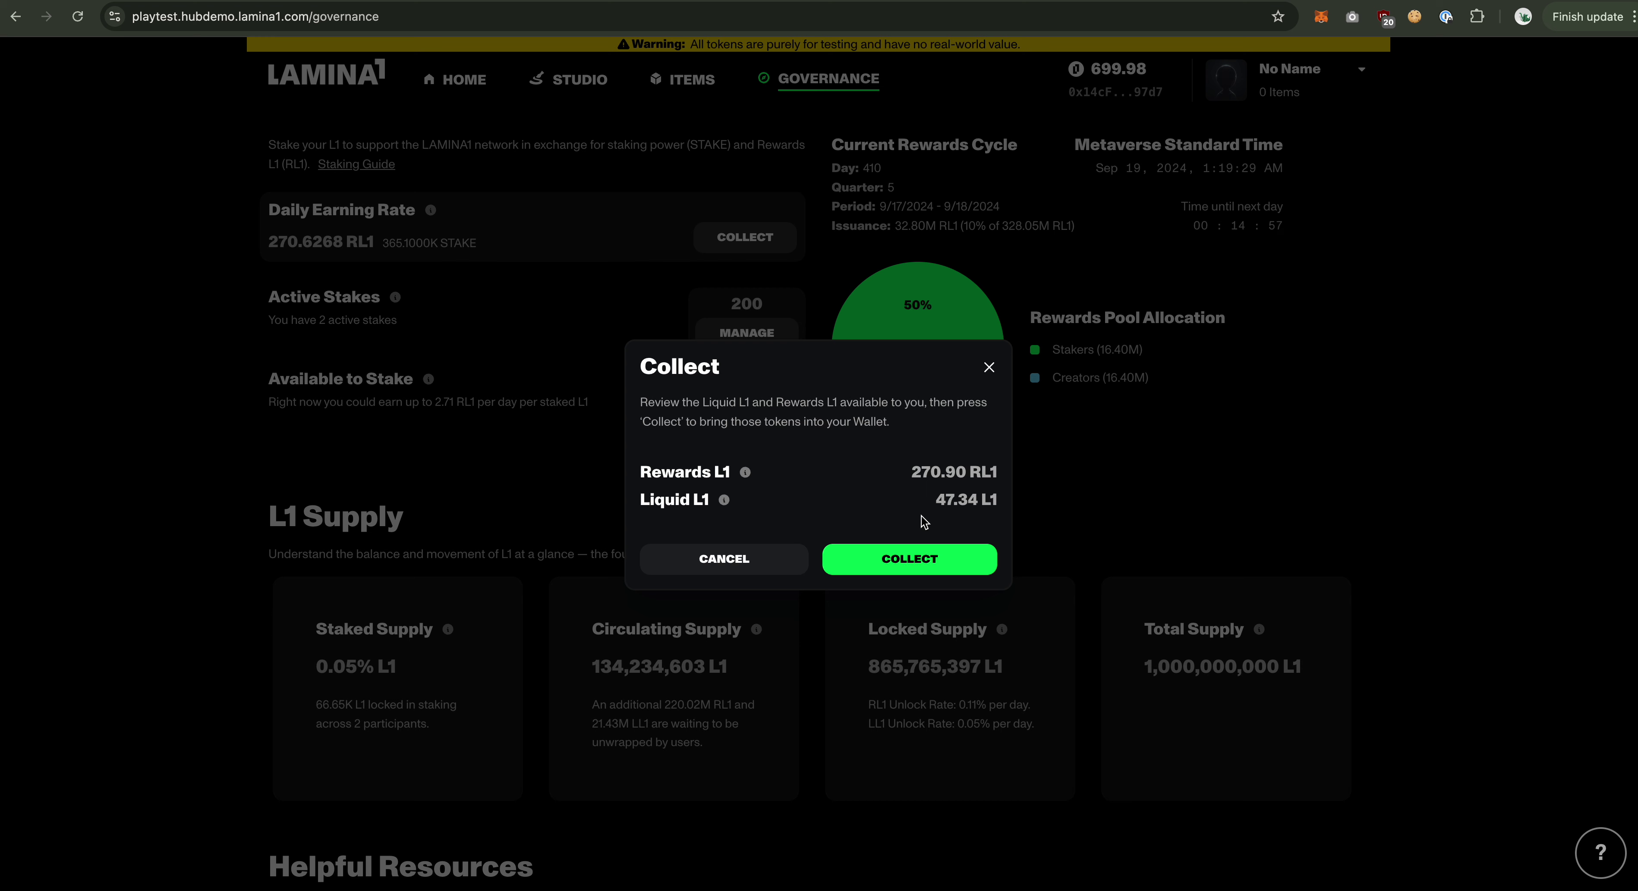
left_click(931, 564)
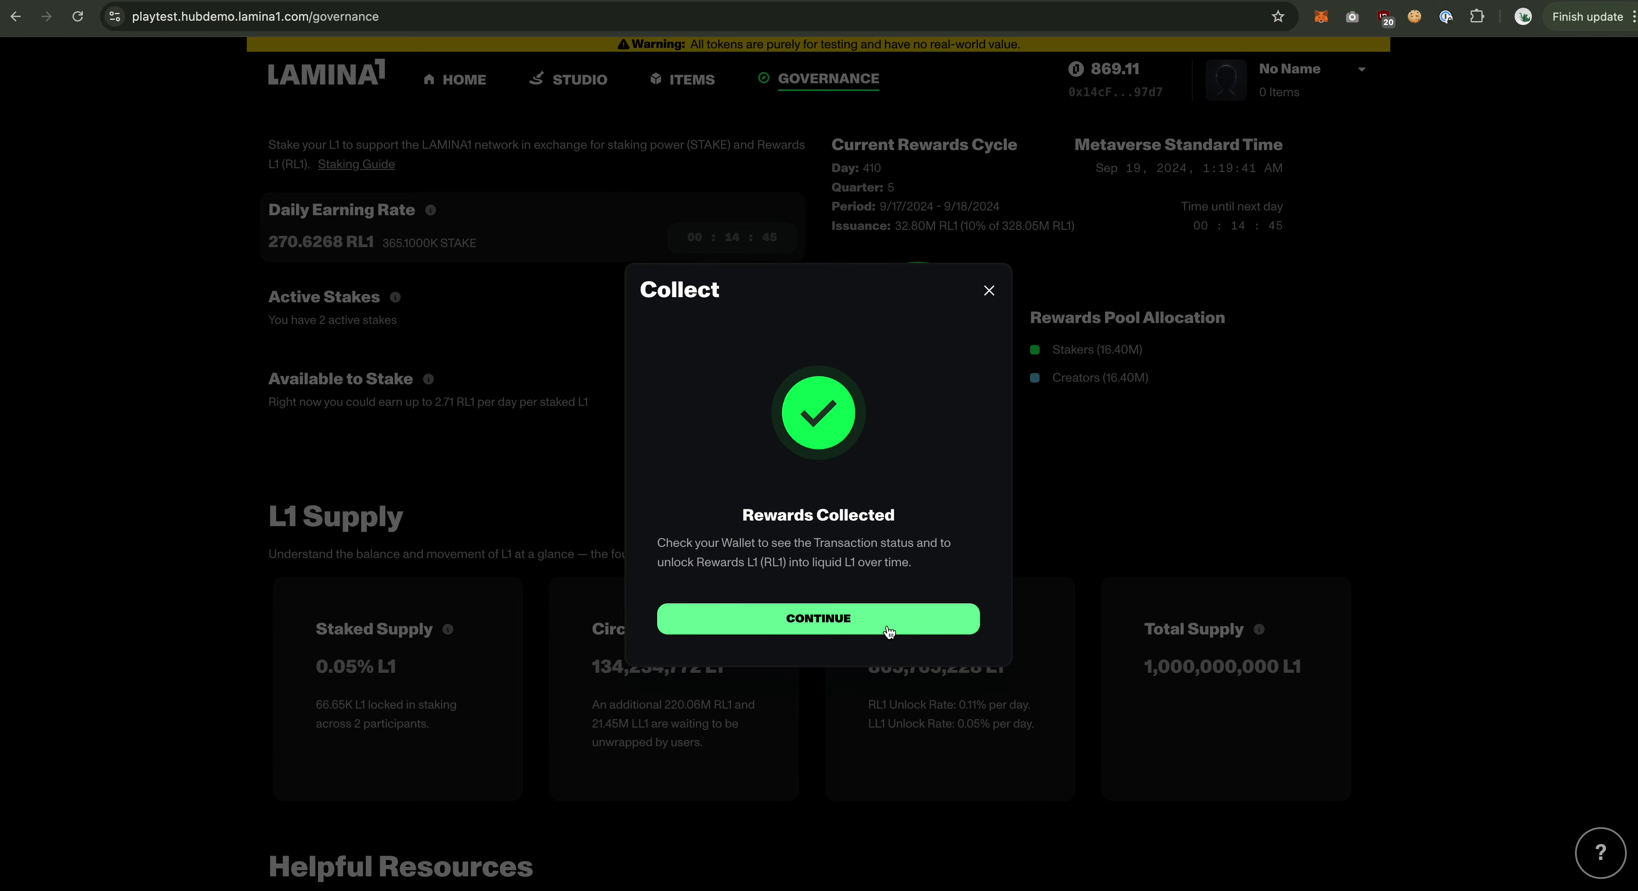
left_click(920, 630)
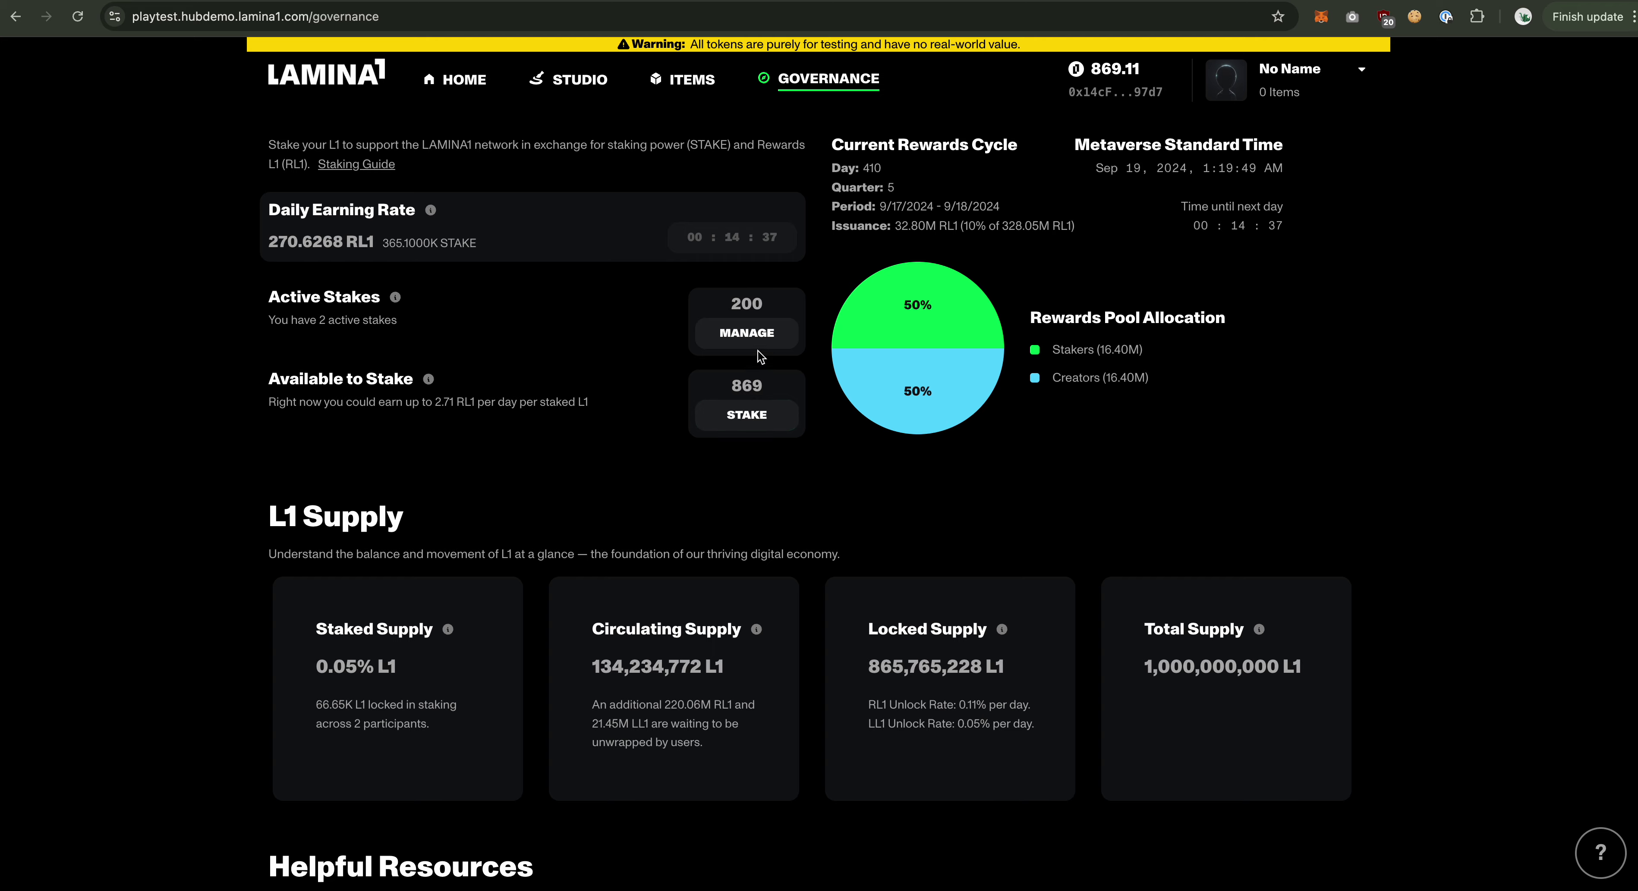
left_click(748, 333)
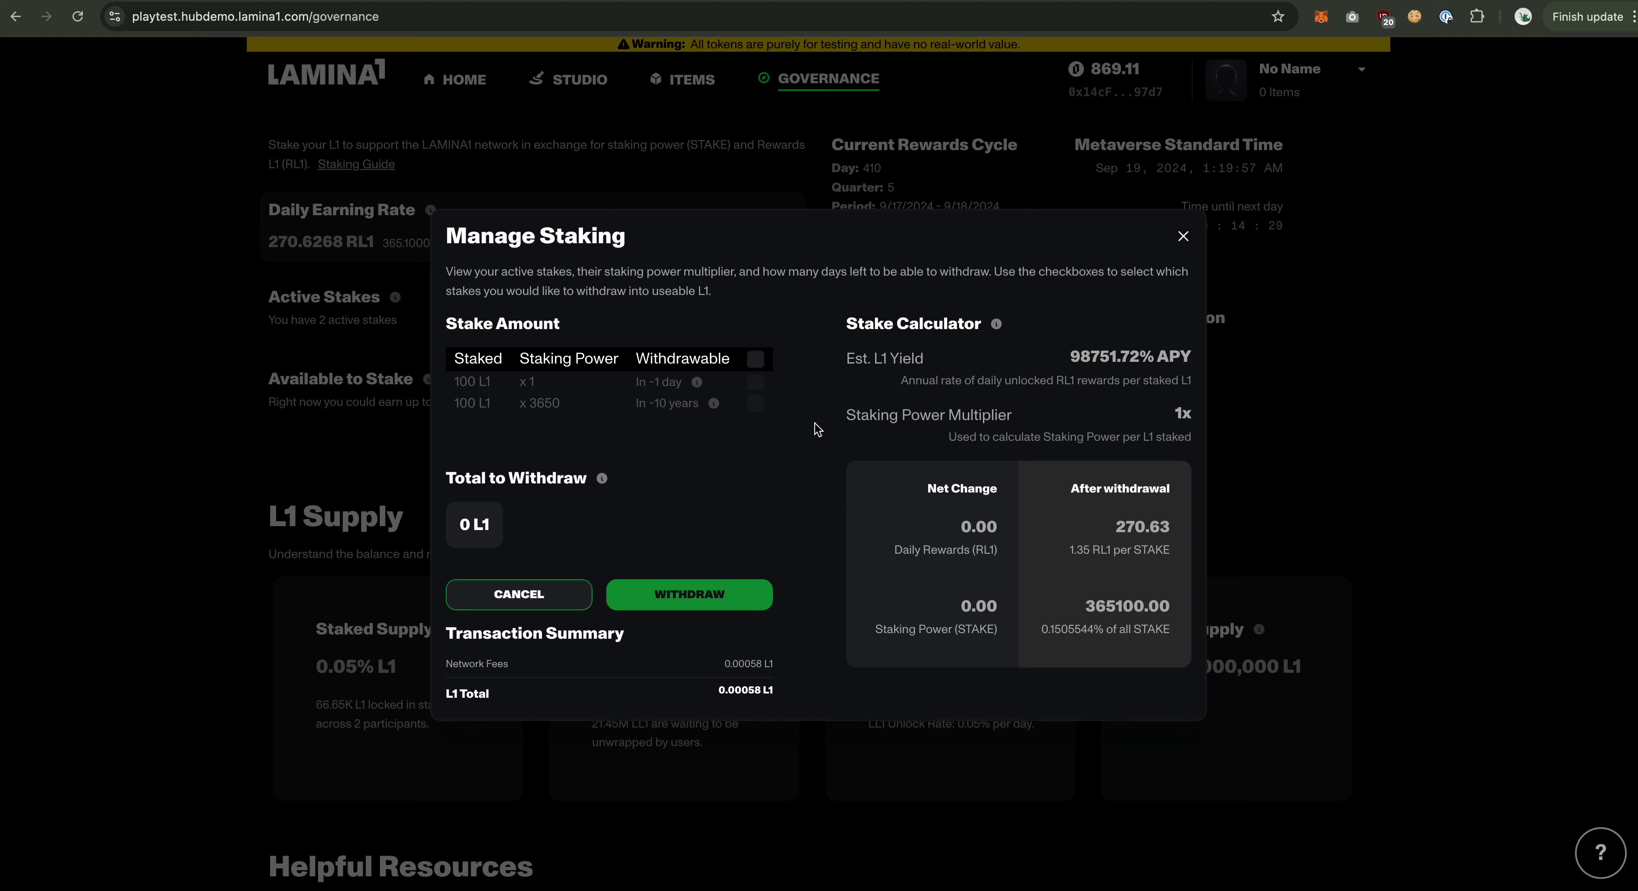
Step: Close Manage Staking without withdrawing, leaving 200 L1 staked and 869 L1 available
left_click(533, 594)
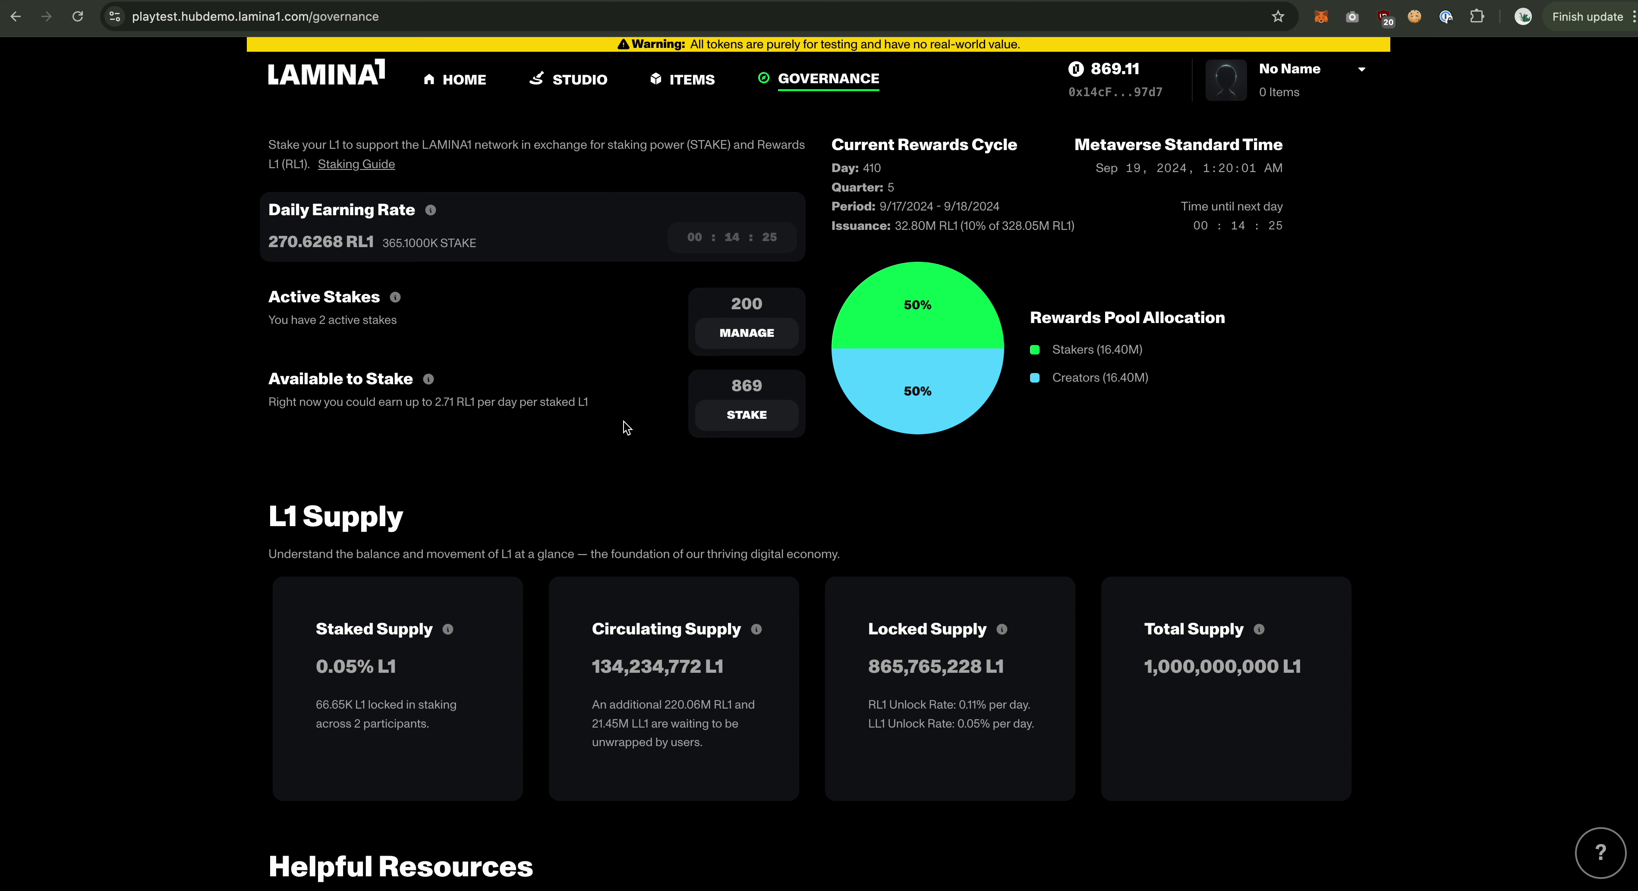
Step: Prepare a new stake of the maximum 869.011262 L1 with a 1,714-day stake period
left_click(773, 429)
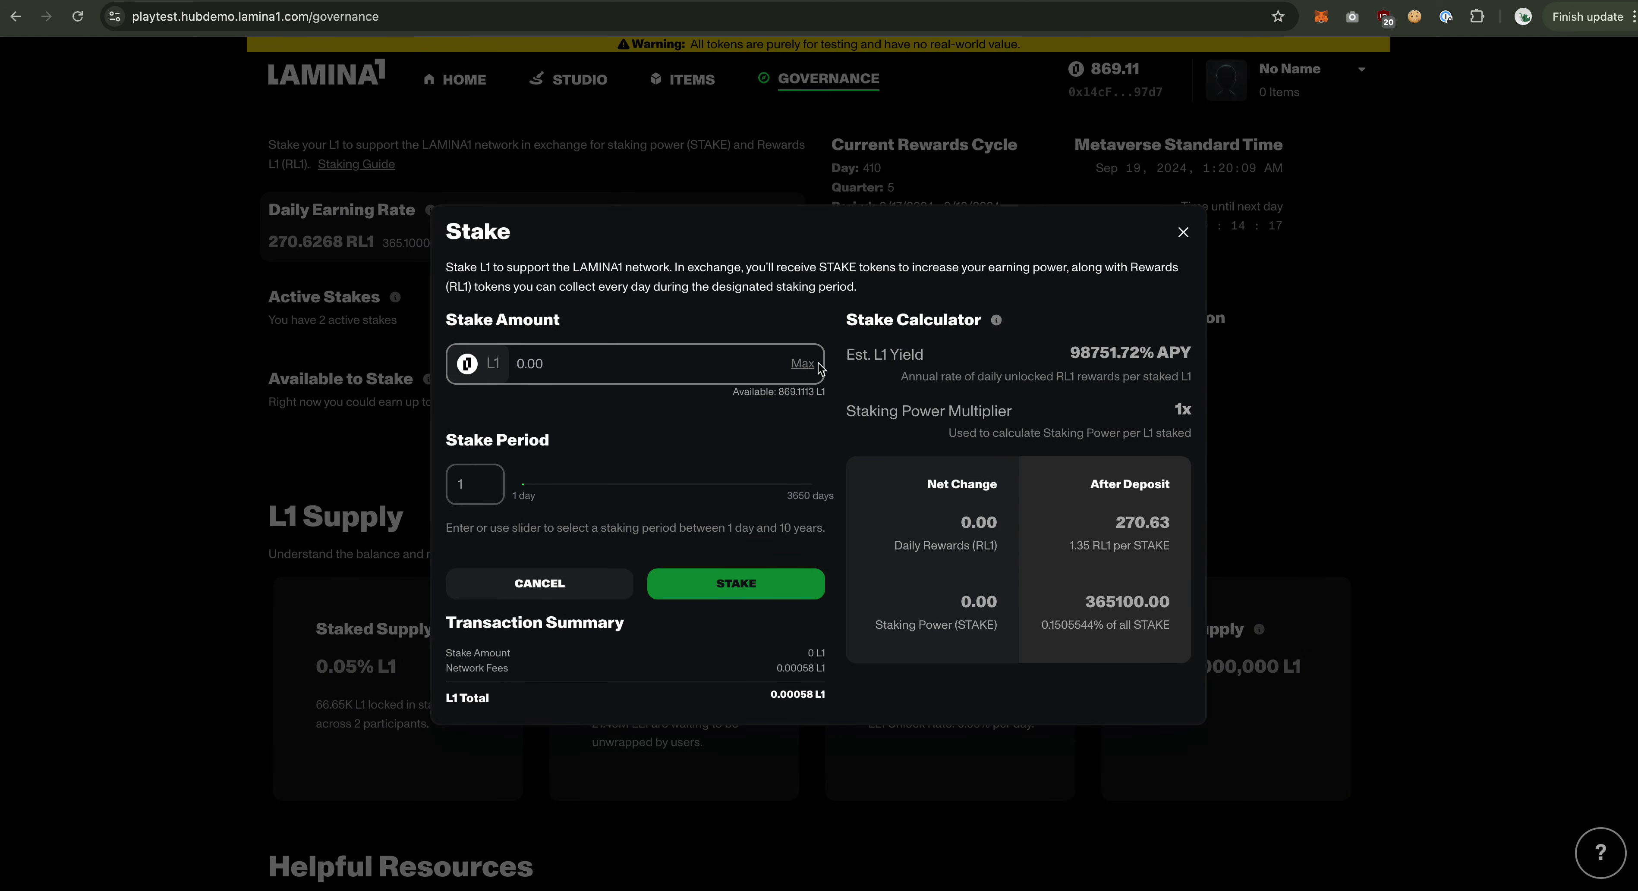
left_click(802, 364)
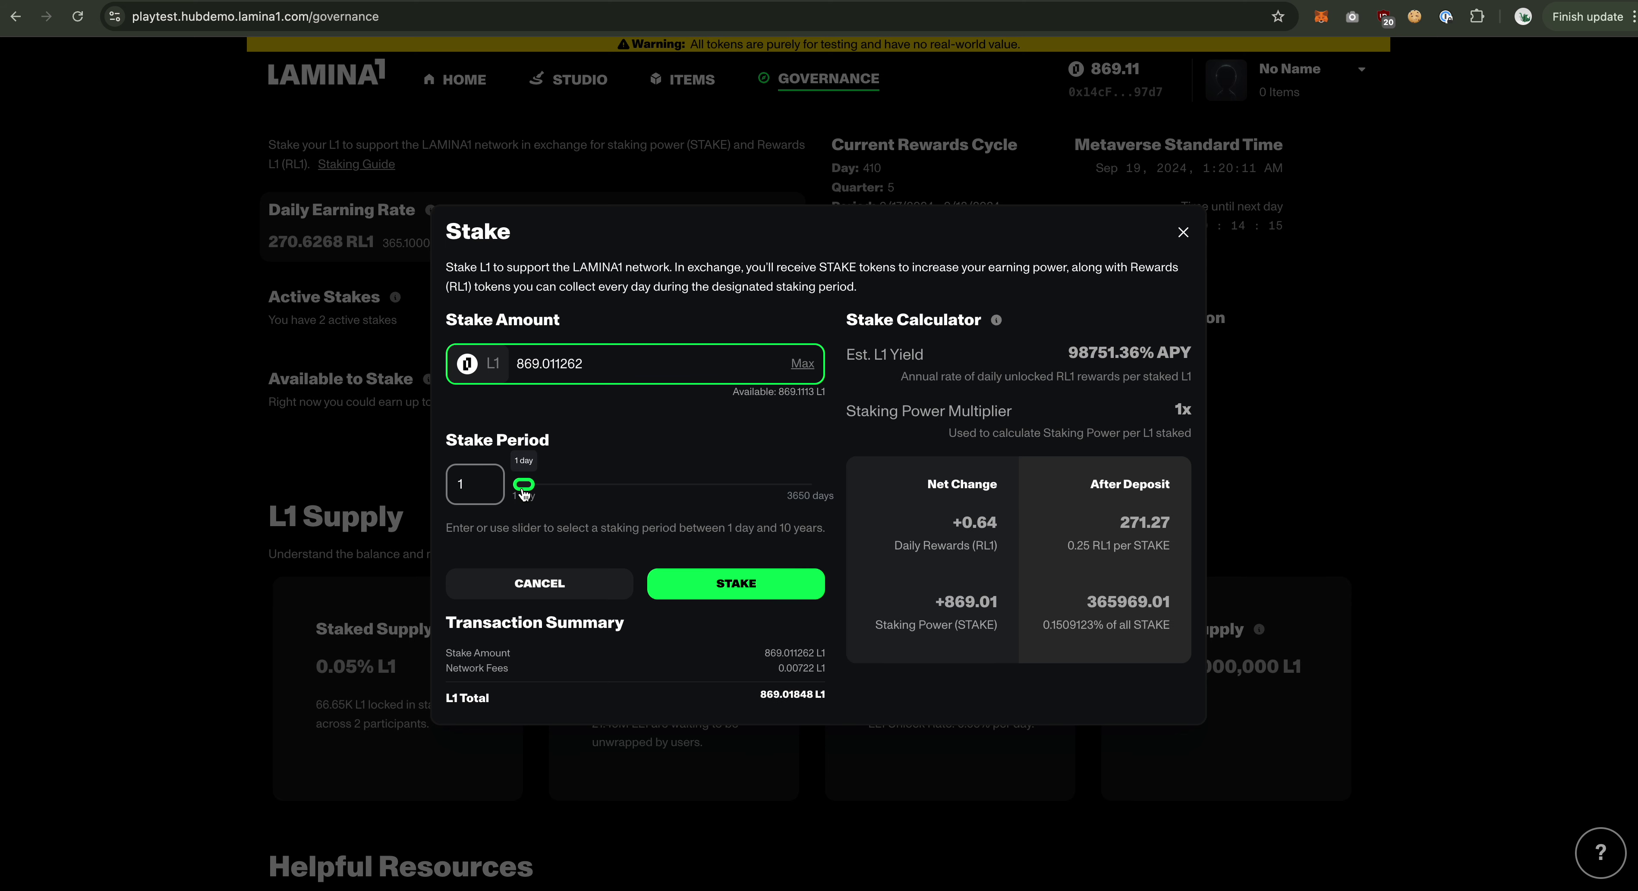
left_click_drag(522, 493, 662, 488)
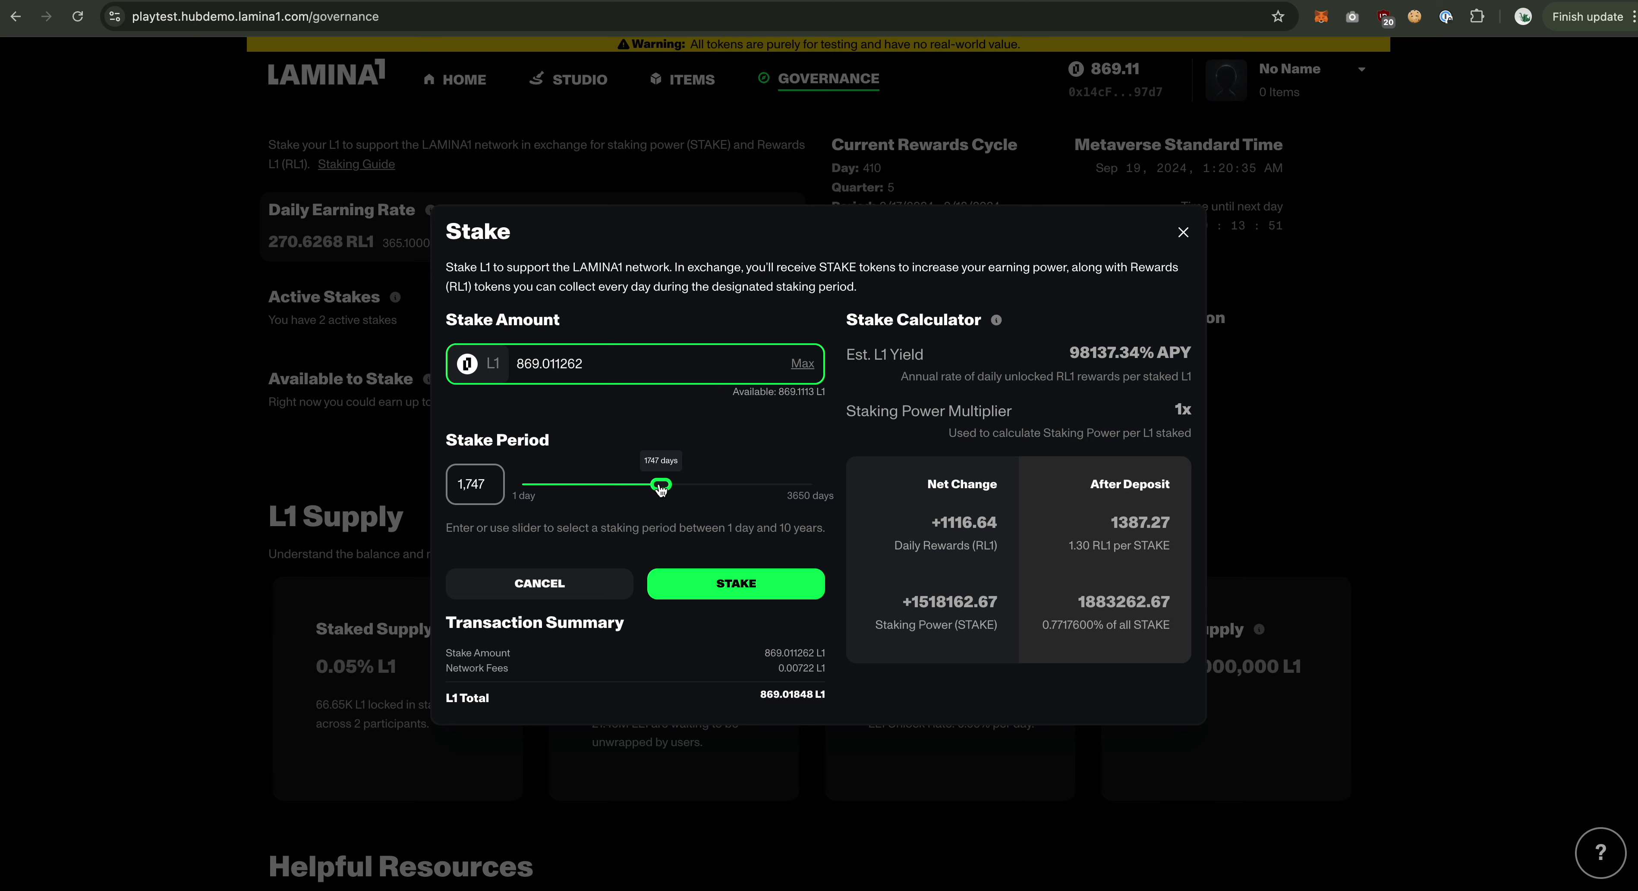
left_click_drag(661, 489, 542, 489)
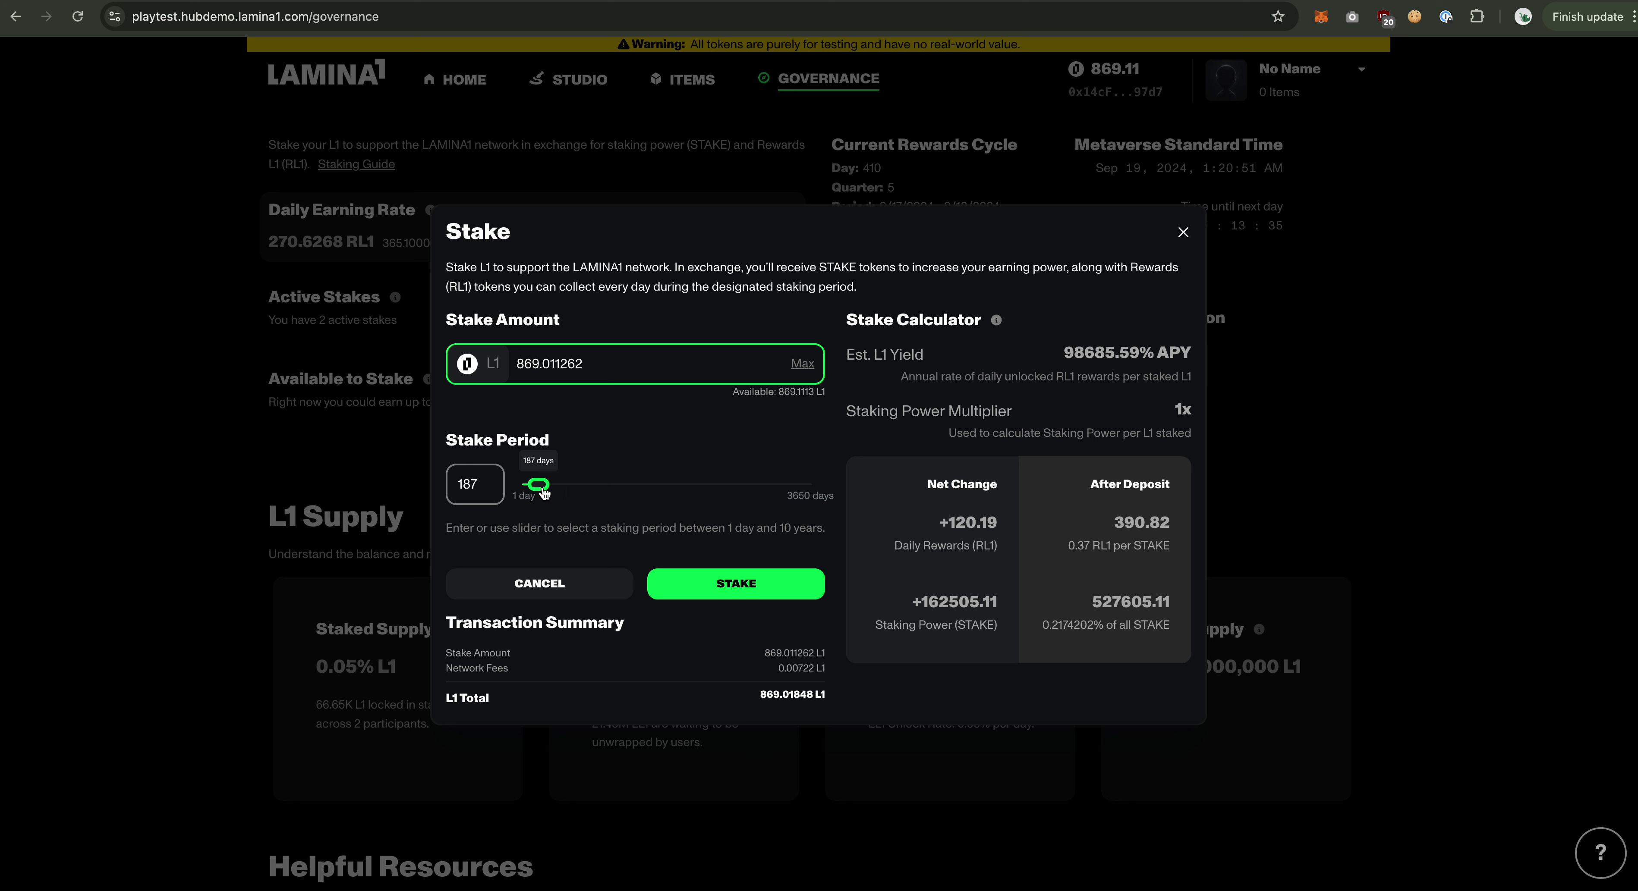
left_click_drag(545, 491, 851, 503)
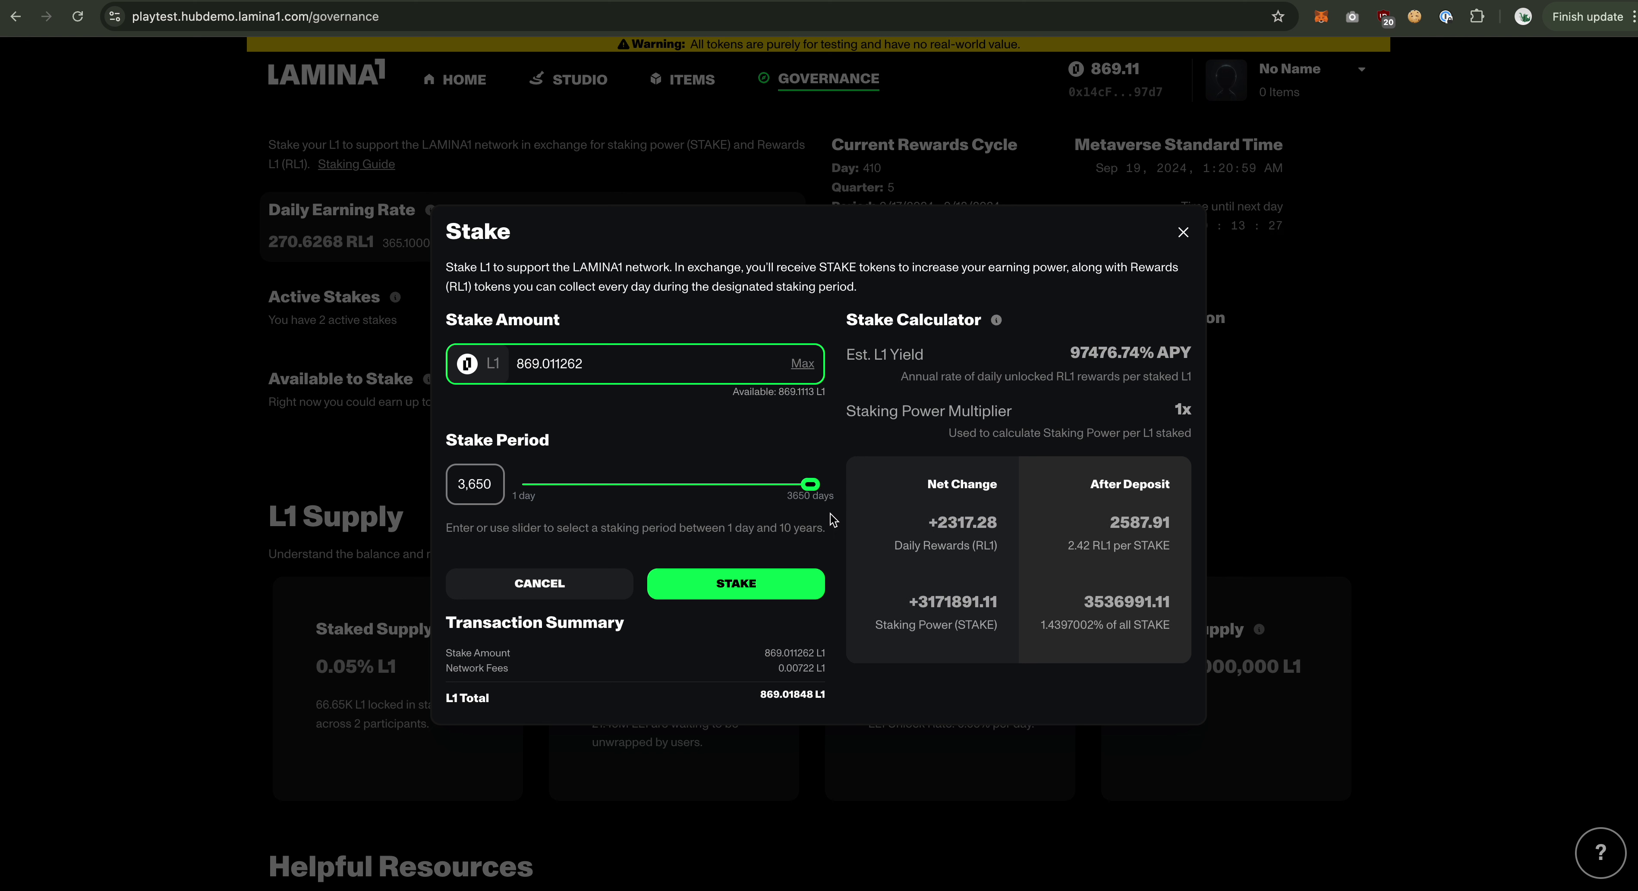
left_click_drag(811, 486, 659, 502)
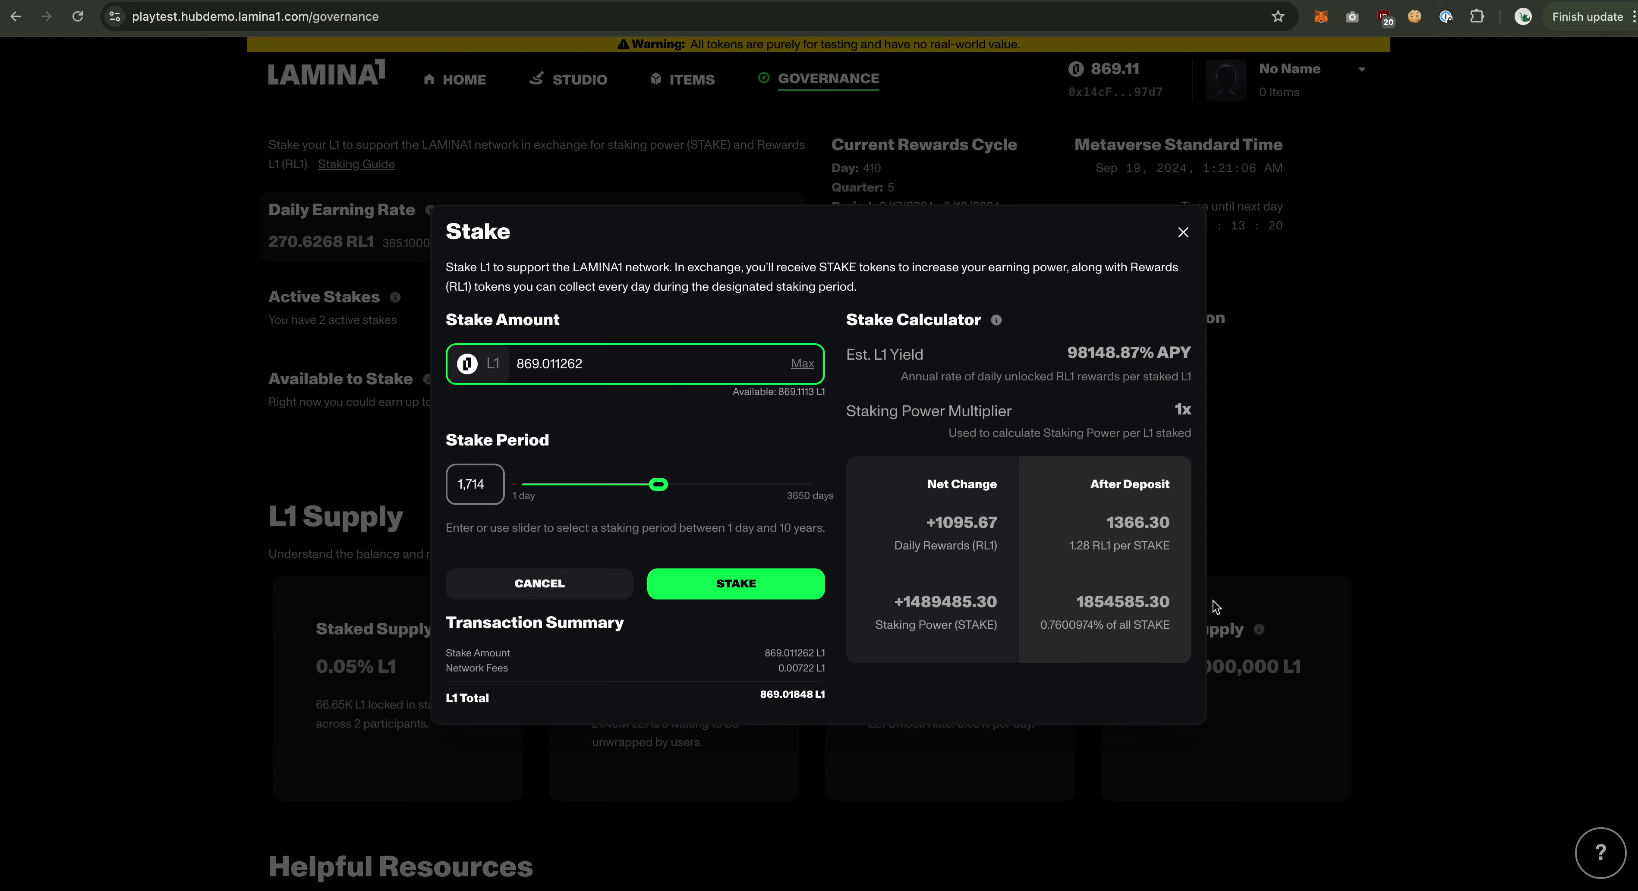
Step: Confirm the 869.011262 L1 stake for 1,714 days and view the three active stakes
left_click(774, 596)
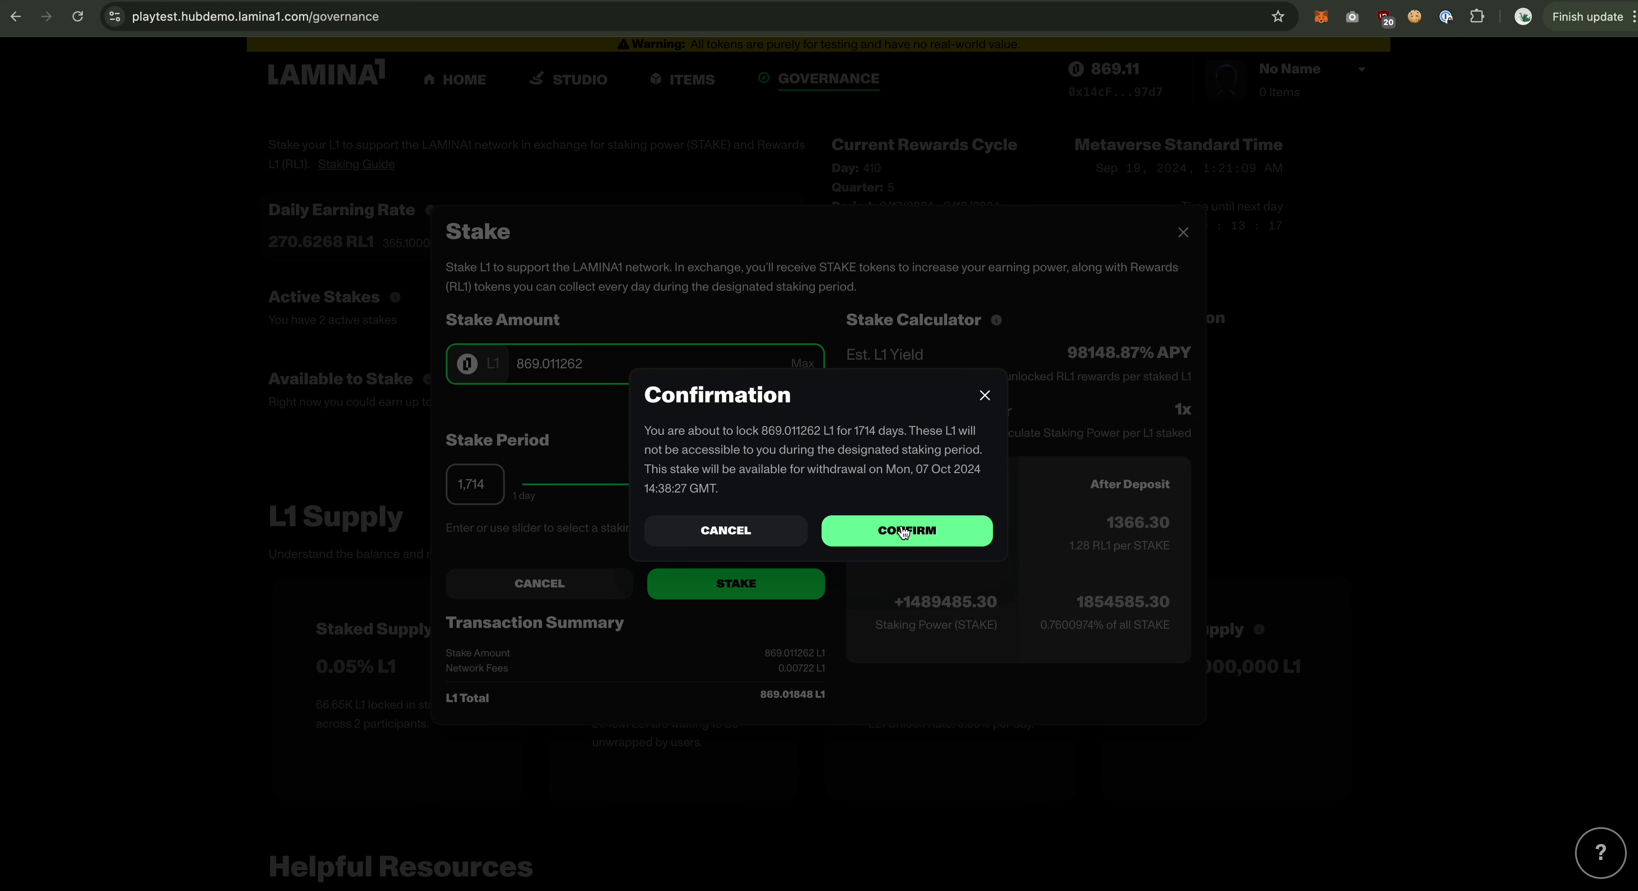
left_click(905, 531)
left_click(869, 609)
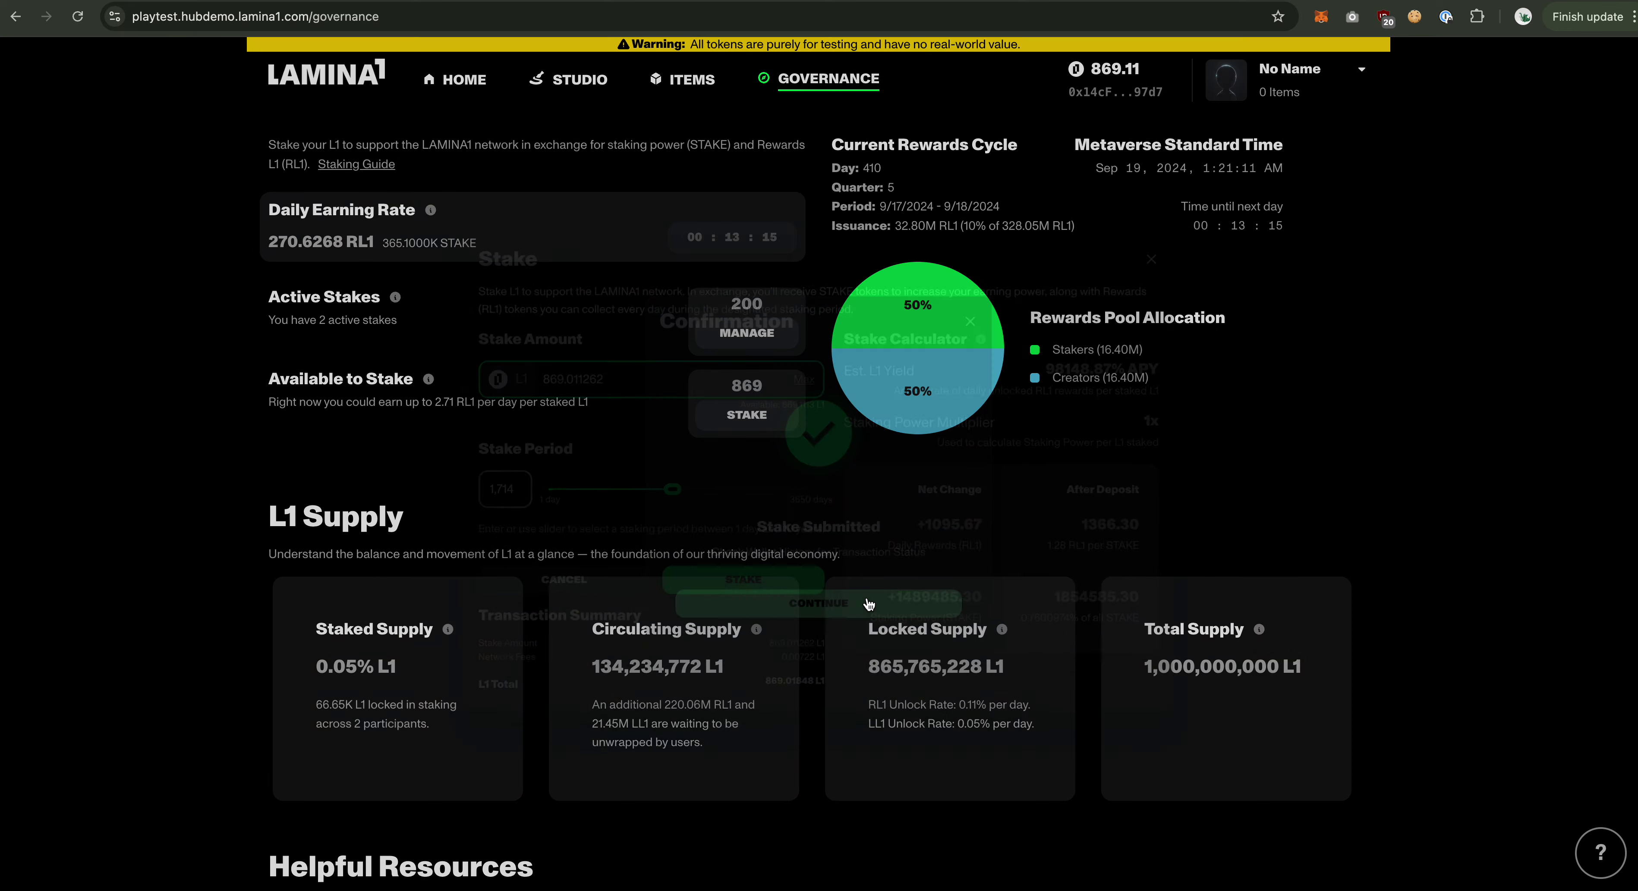
mouse_move(1265, 636)
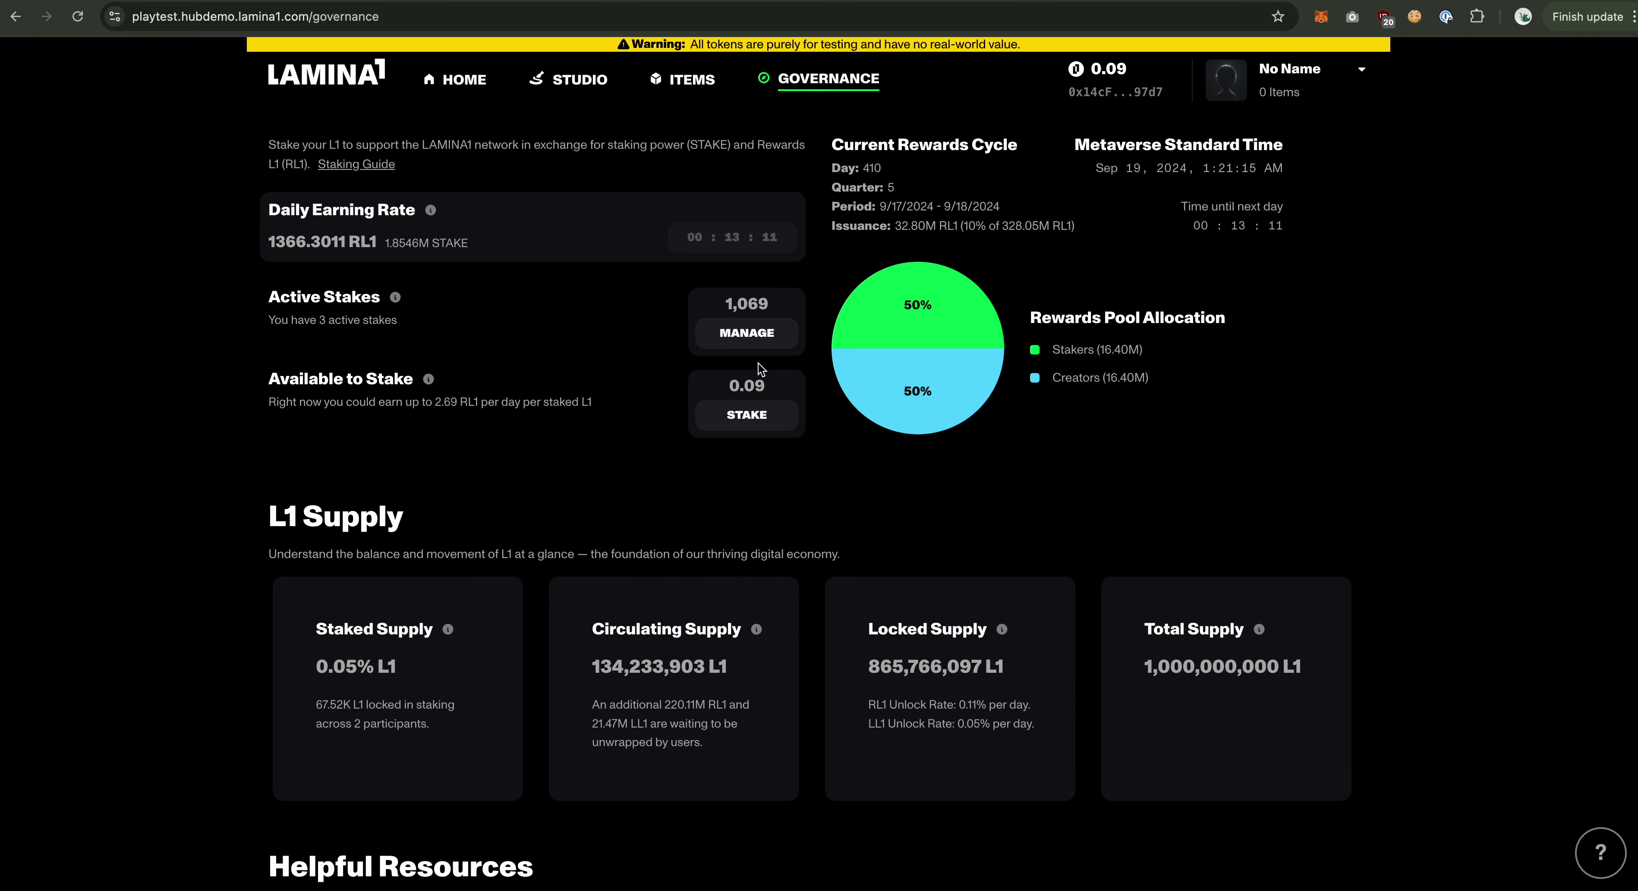
left_click(747, 333)
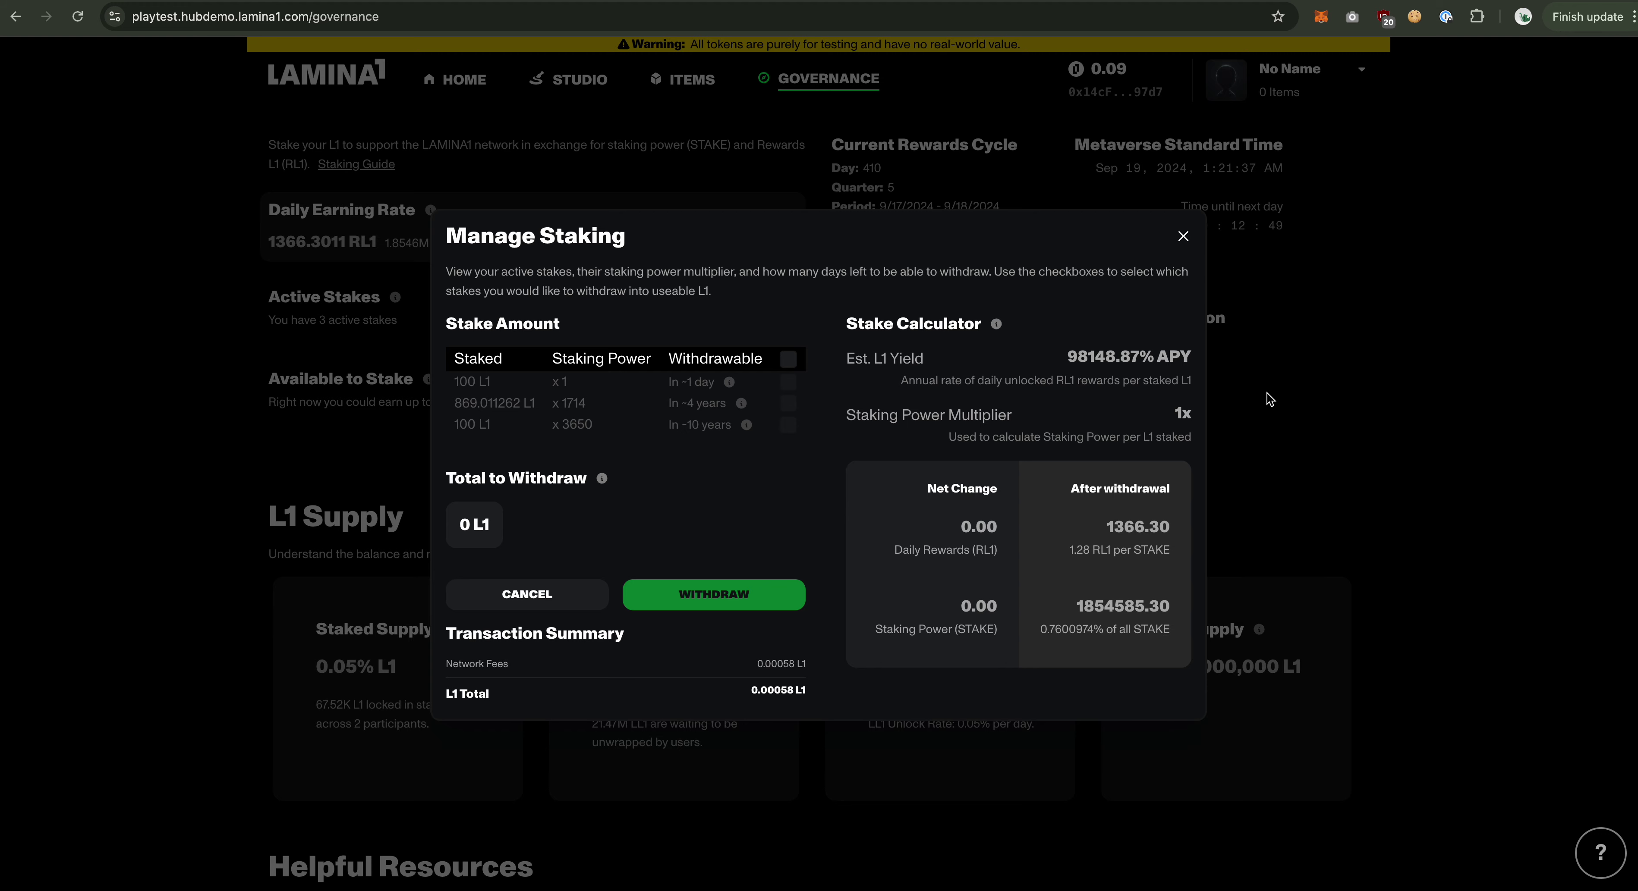
Step: Close the stakes overview and review the Governance totals: 1,069 L1 staked, 0.09 L1 available
left_click(1183, 237)
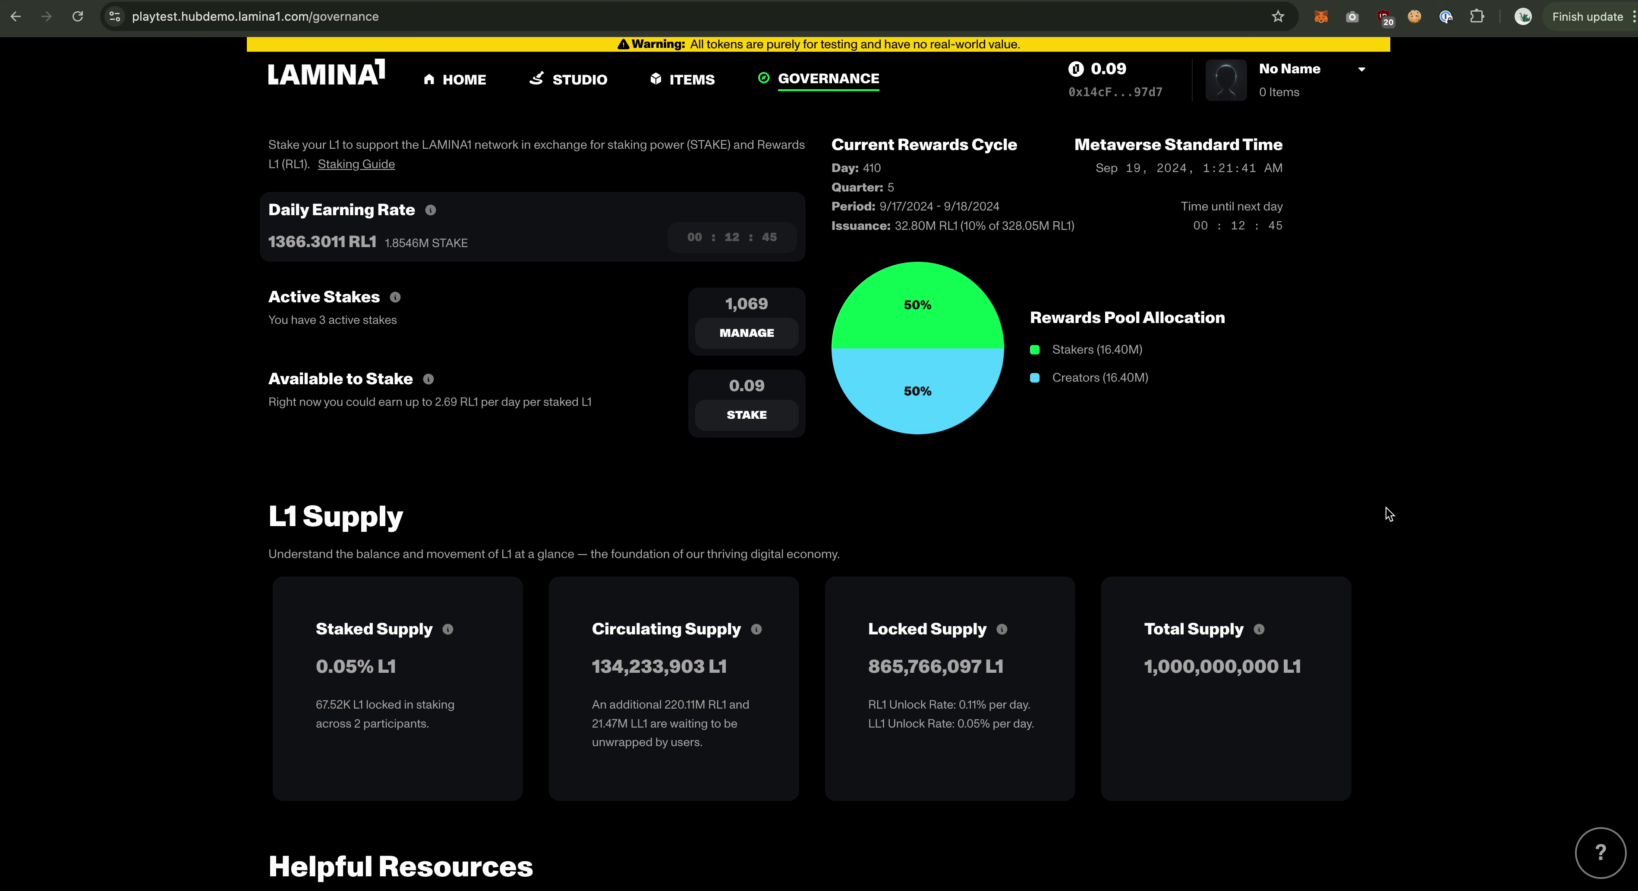
scroll(429, 715, "down", 1)
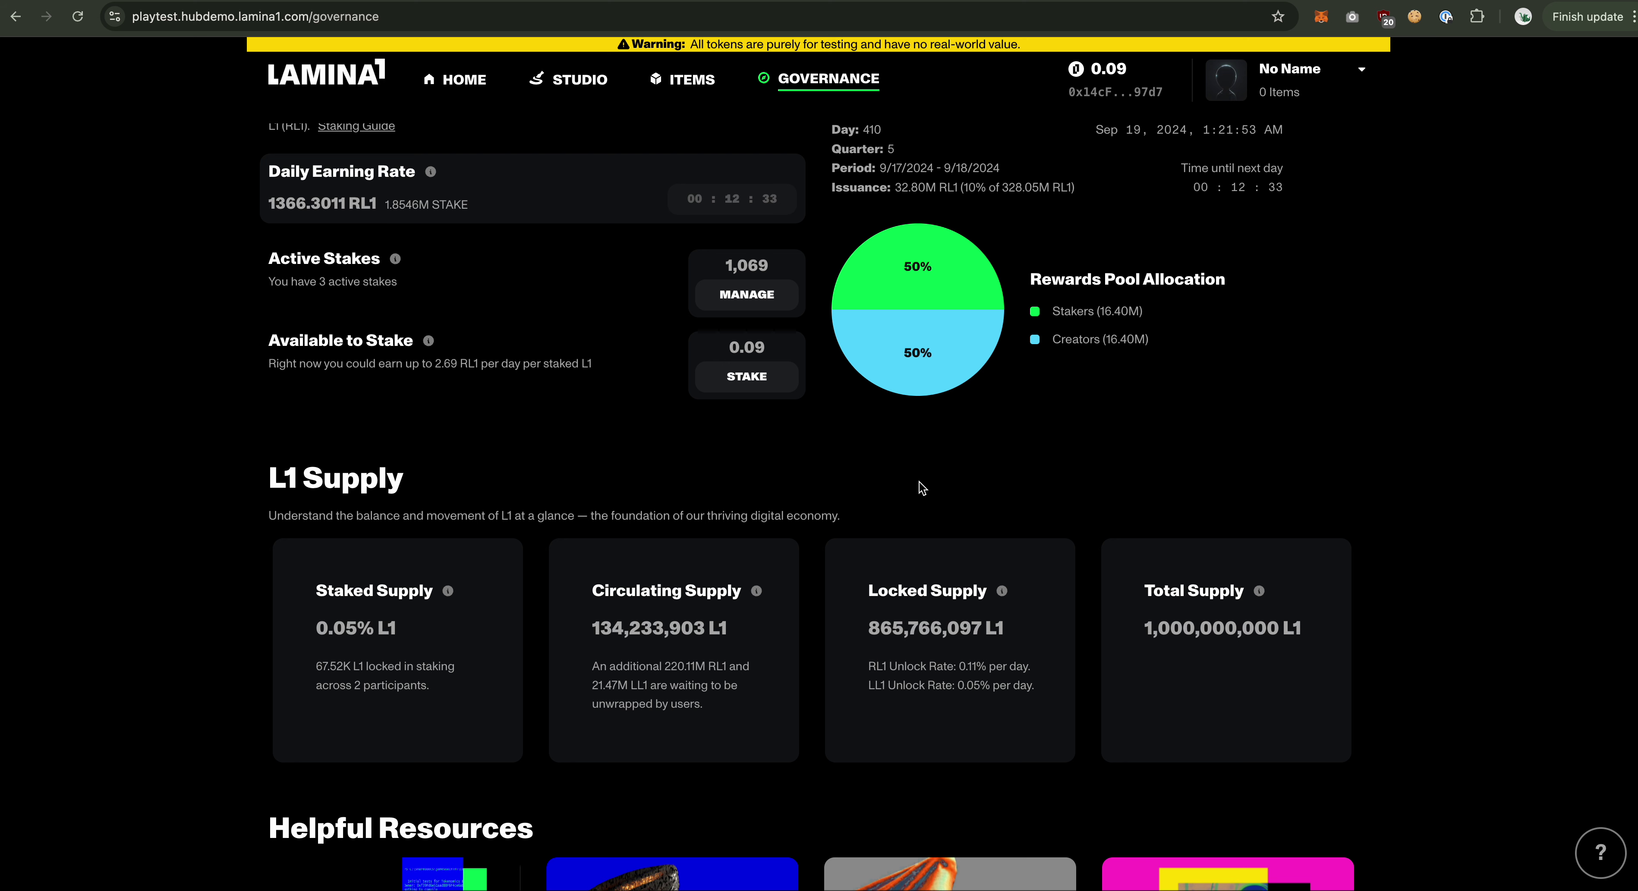
scroll(915, 493, "up", 1)
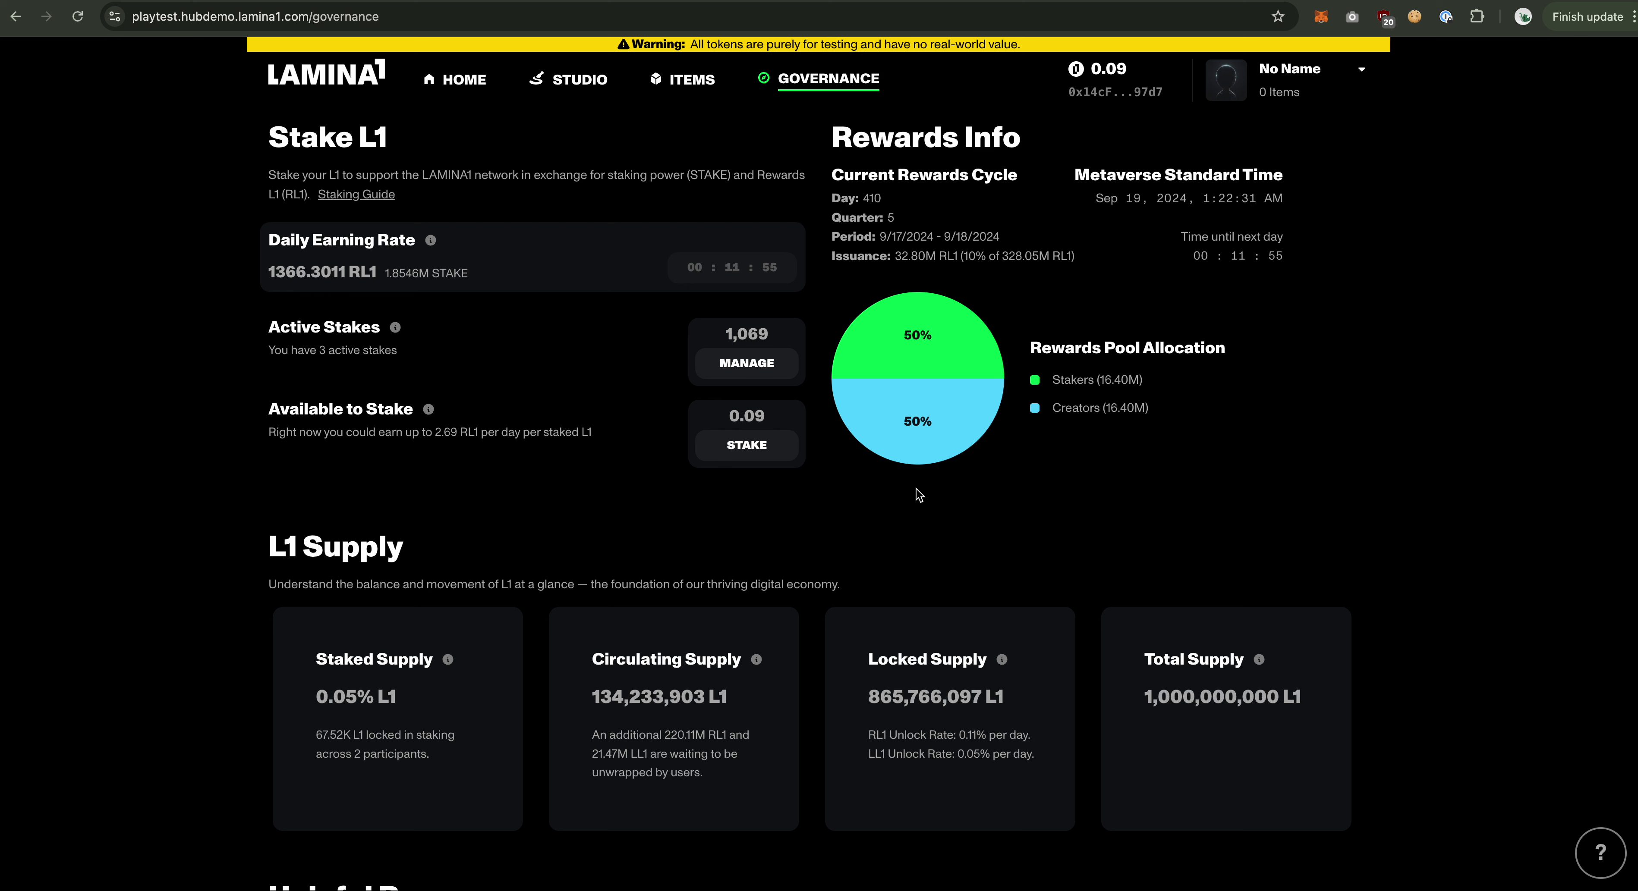
scroll(754, 631, "down", 5)
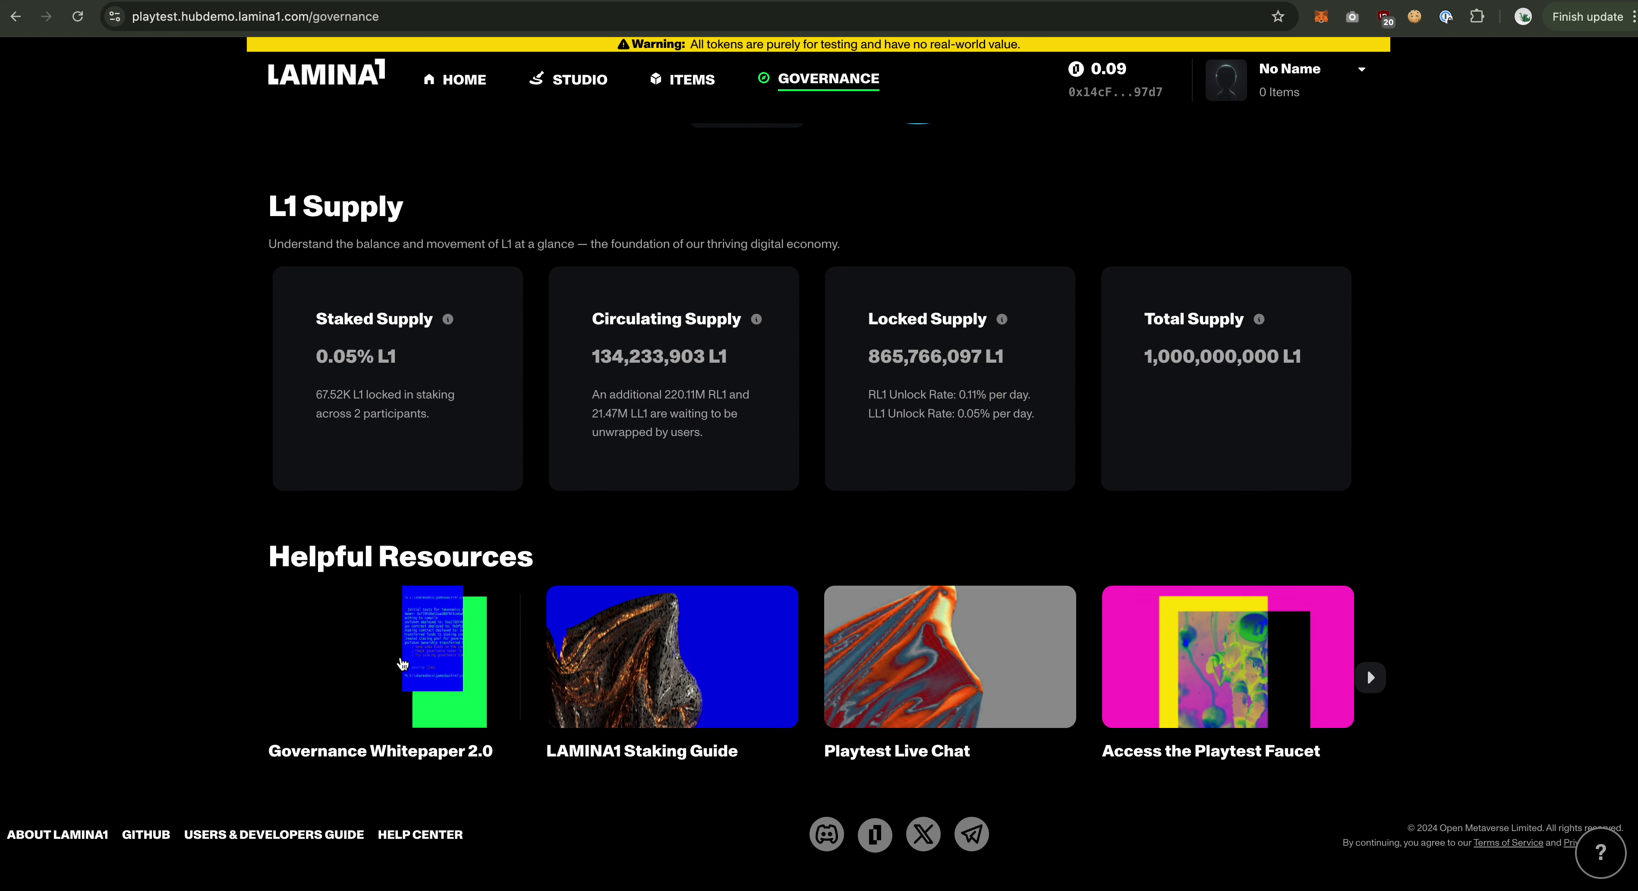
scroll(848, 534, "up", 3)
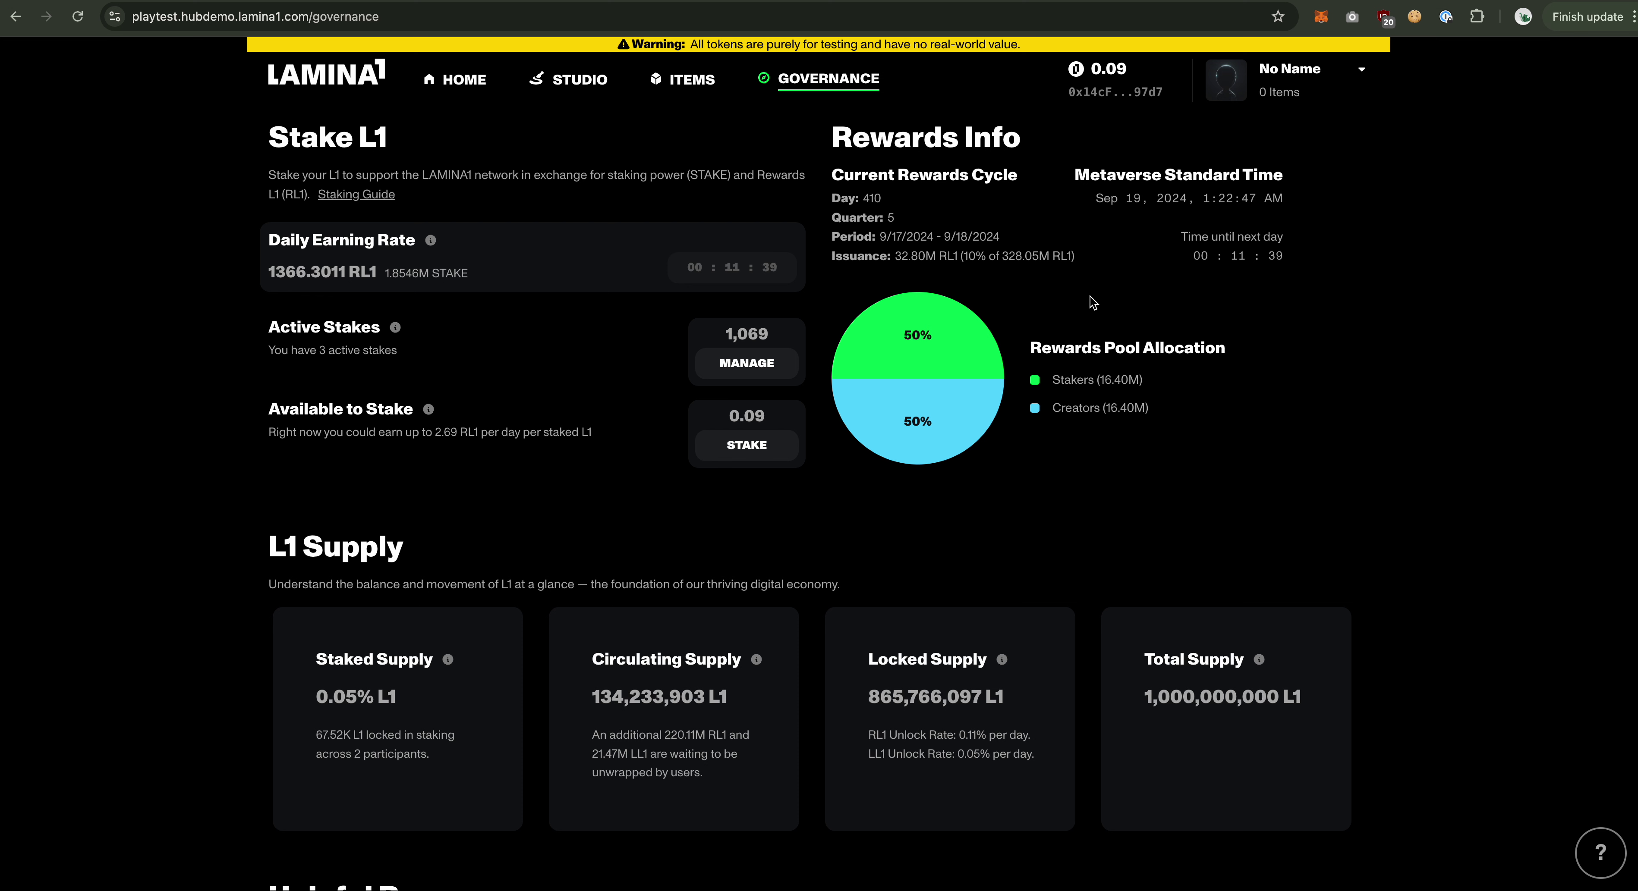
left_click_drag(1071, 257, 966, 259)
left_click(1035, 298)
mouse_move(448, 662)
mouse_move(1262, 665)
scroll(1234, 557, "down", 5)
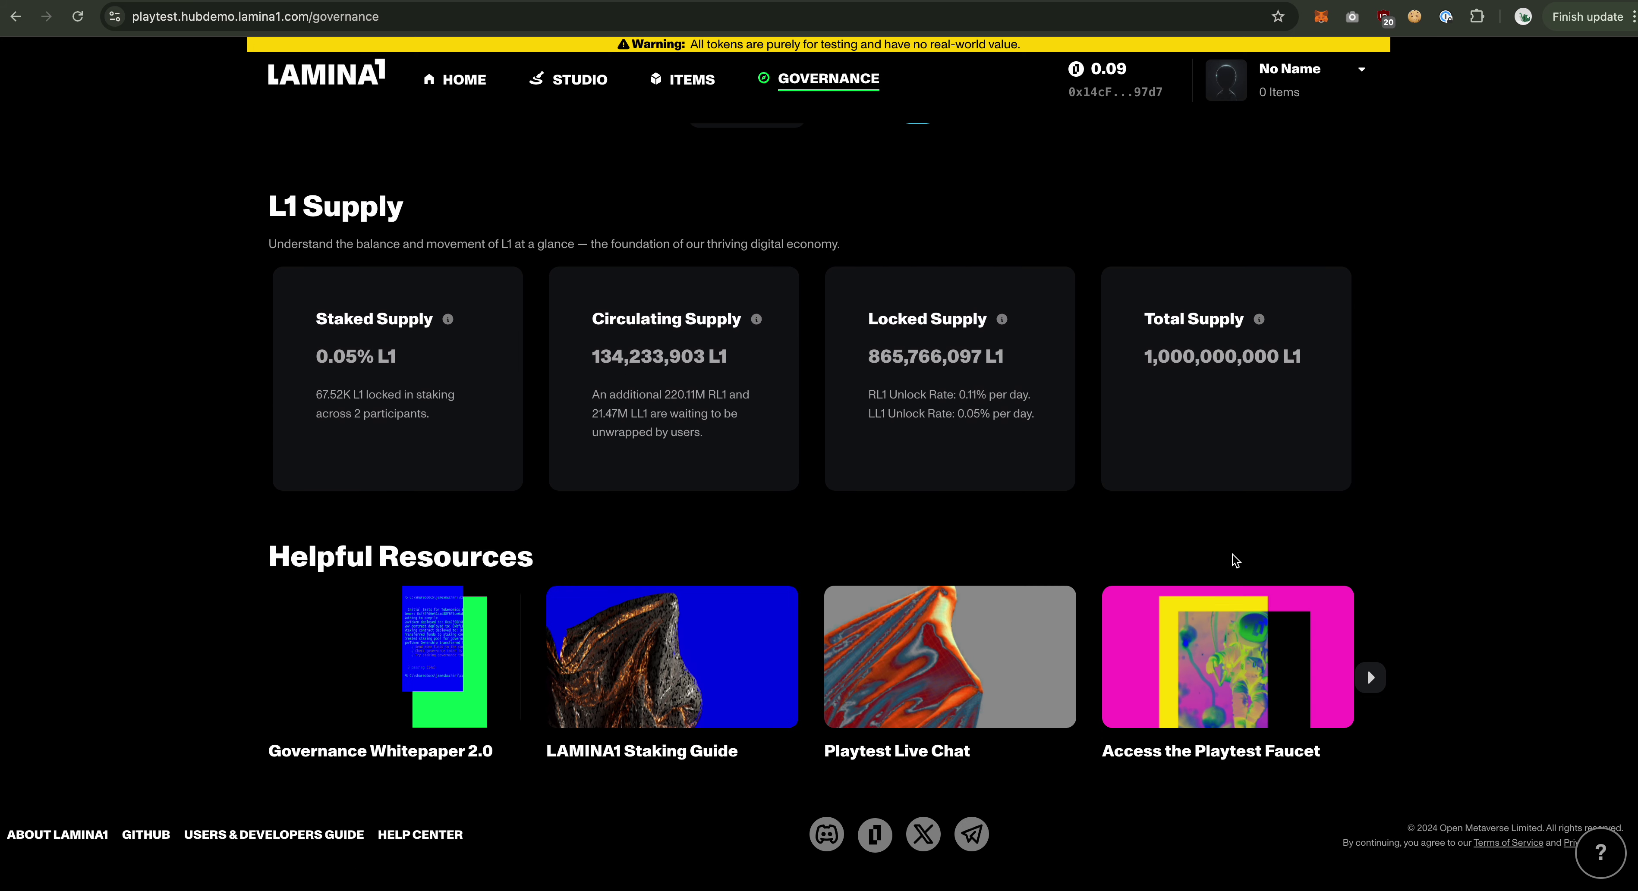
scroll(1235, 560, "up", 5)
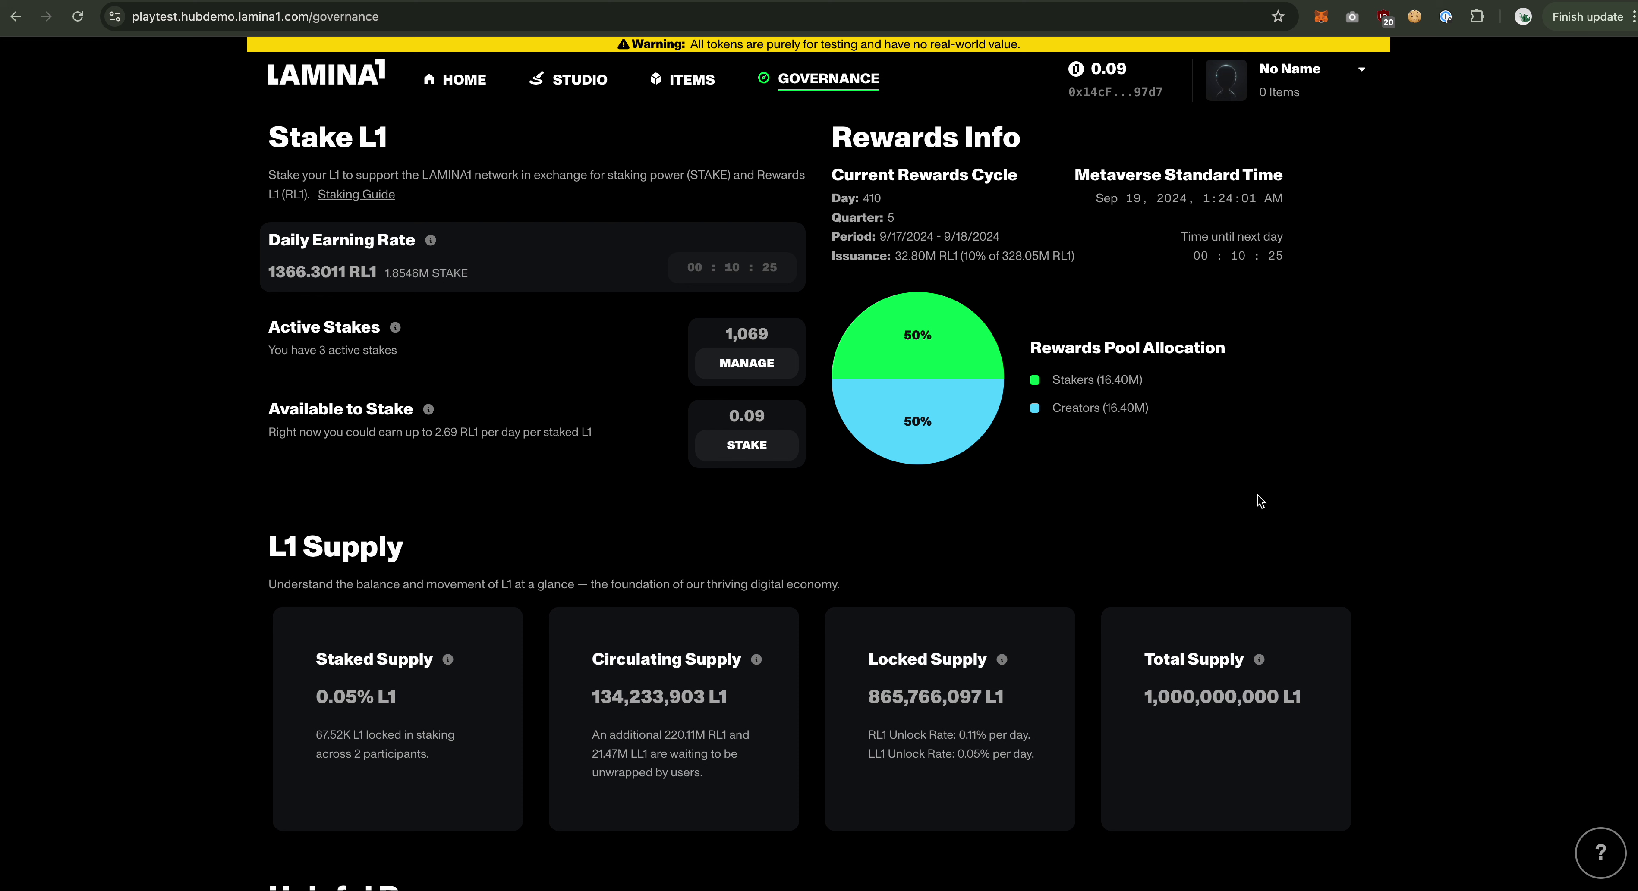
left_click(771, 374)
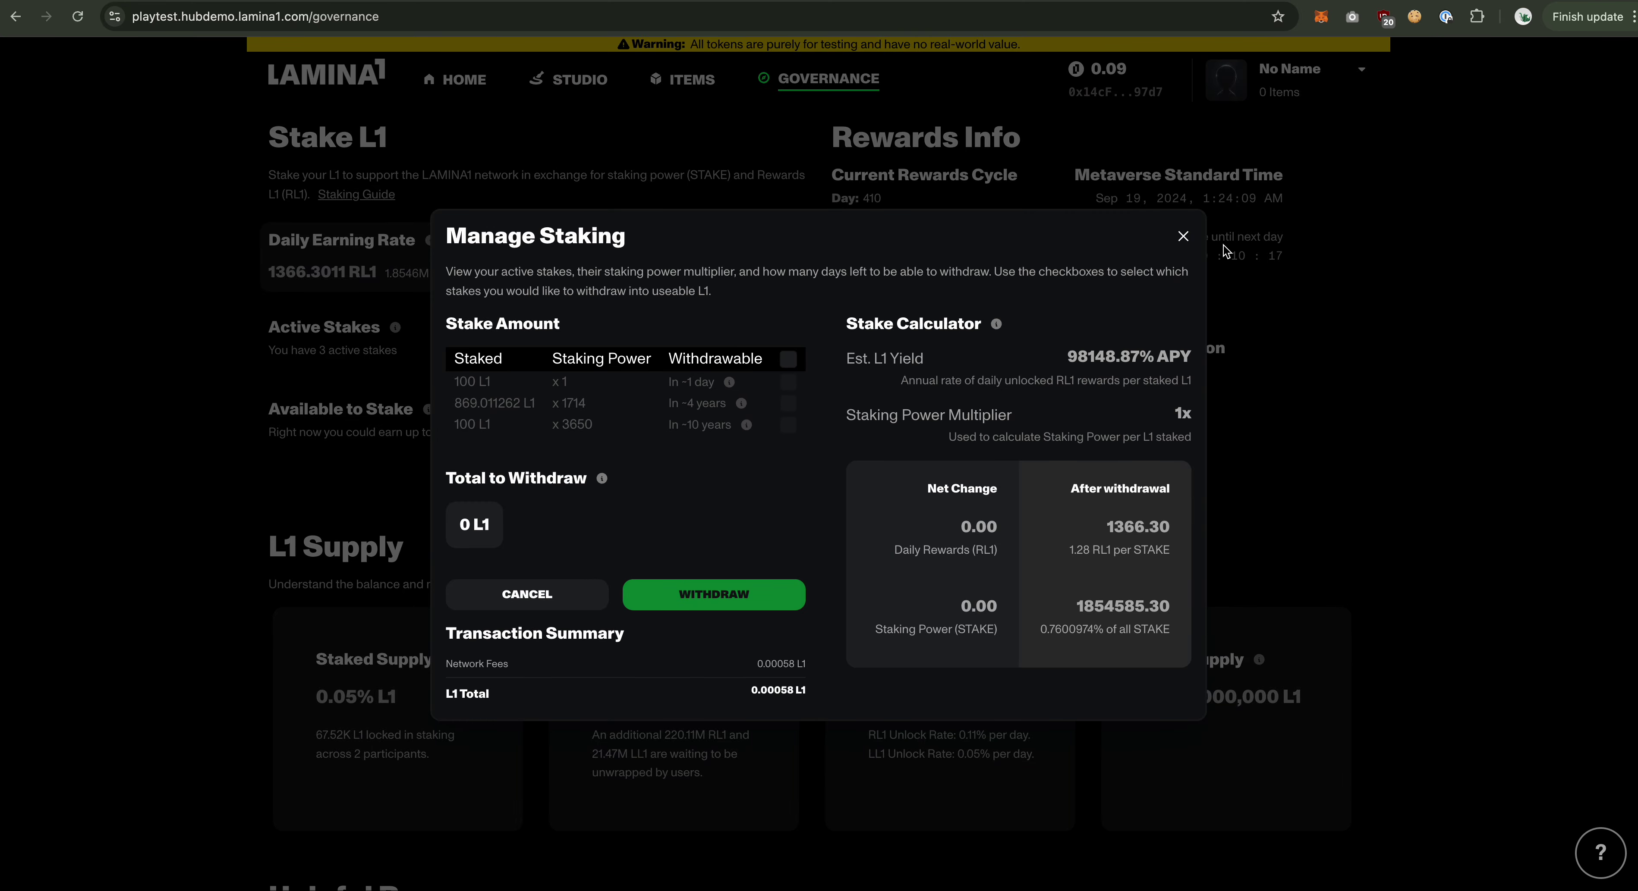
left_click(1183, 236)
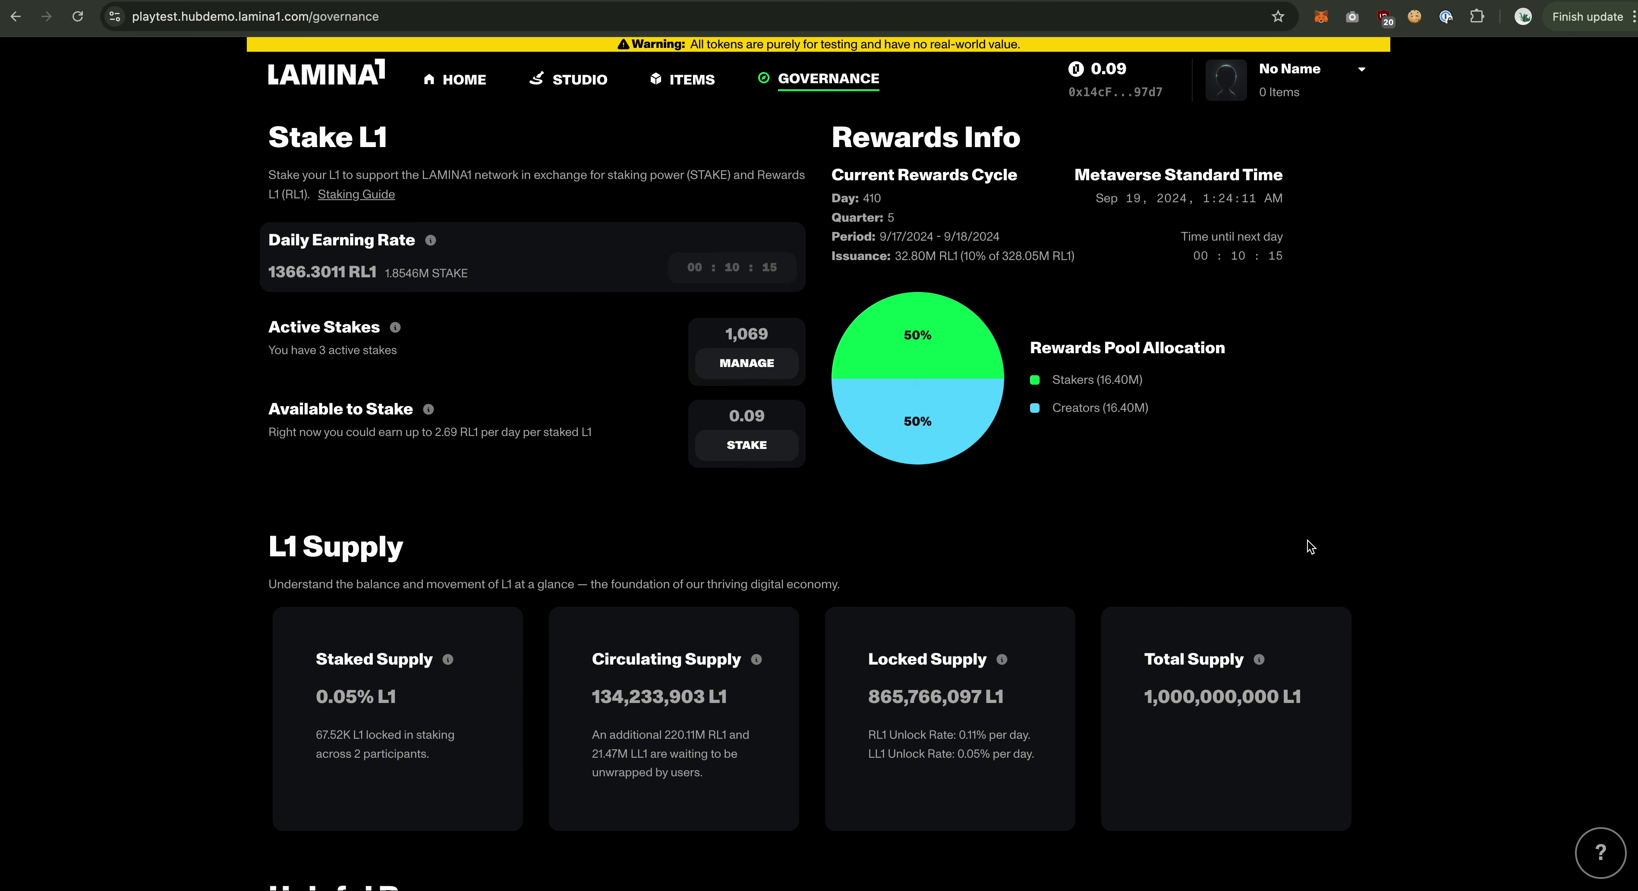